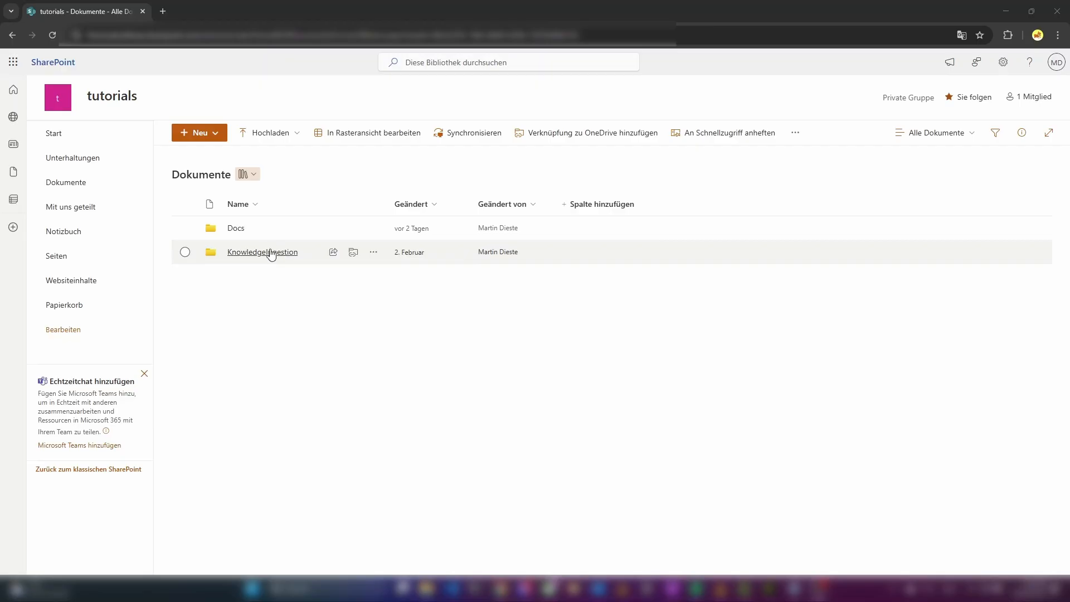
Step: Open the Schengen journey plan PDF in the KnowledgeIngestion folder, look through its pages and close it
left_click(269, 254)
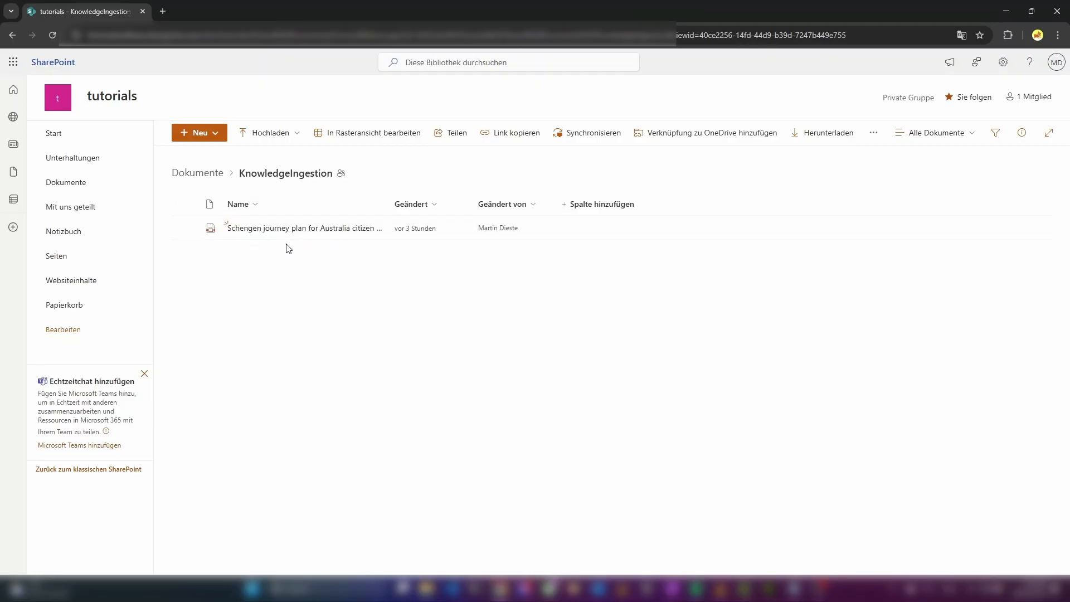
right_click(313, 228)
left_click(270, 249)
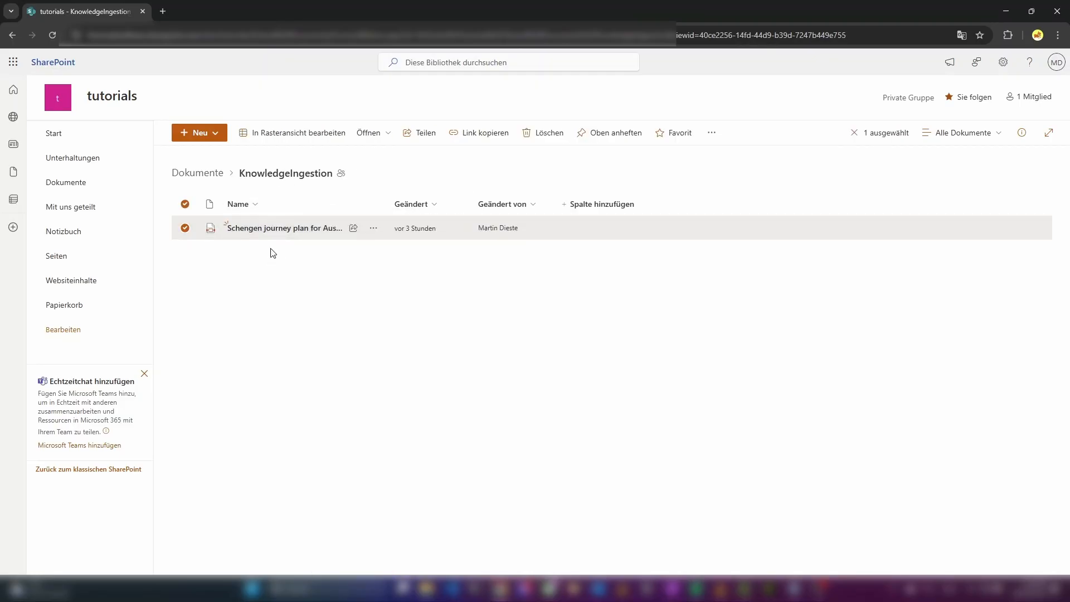
left_click(275, 229)
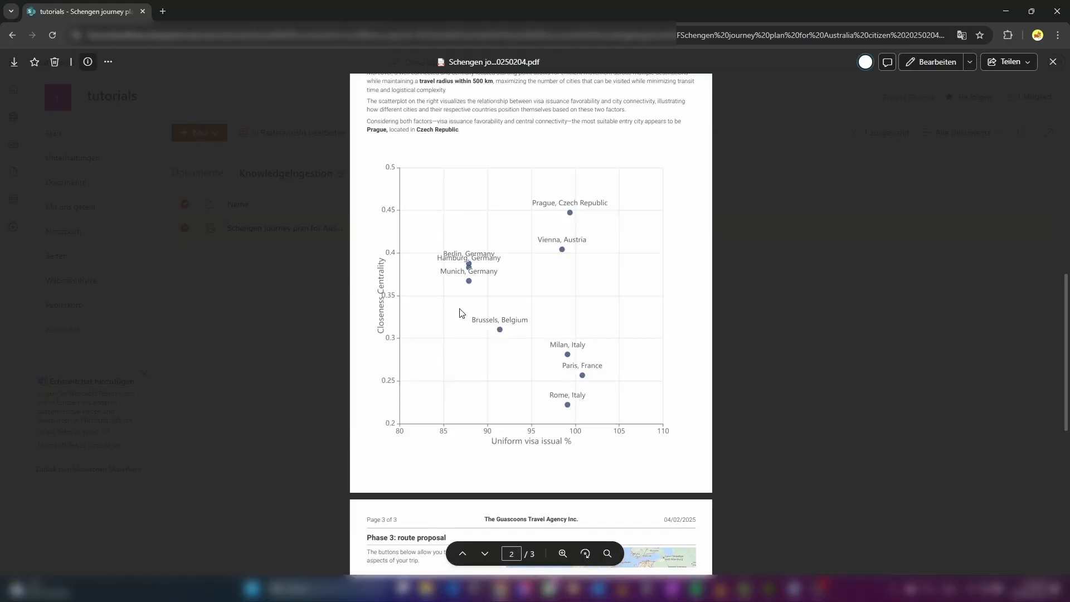
scroll(586, 289, "down", 4)
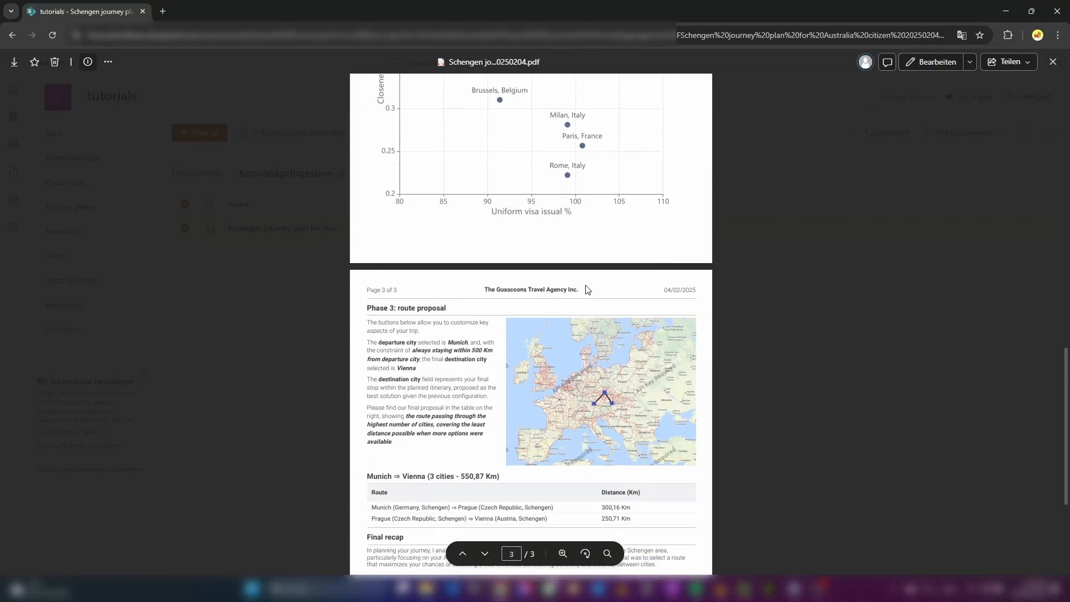
scroll(586, 288, "up", 12)
scroll(586, 288, "up", 2)
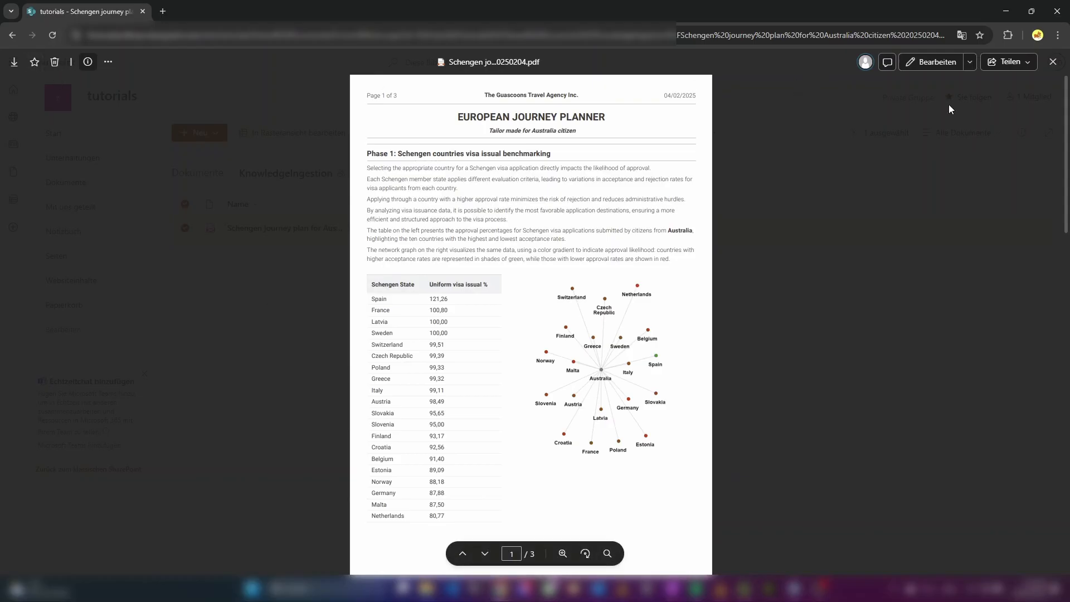
left_click(1053, 61)
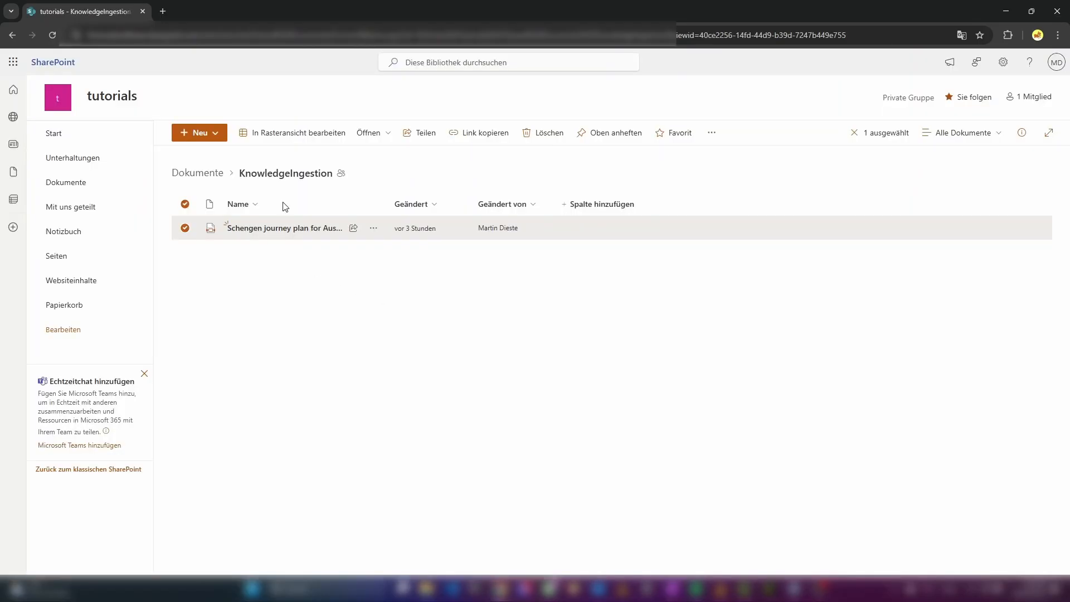
Step: Return to the Dokumente library and open the Docs folder
left_click(213, 175)
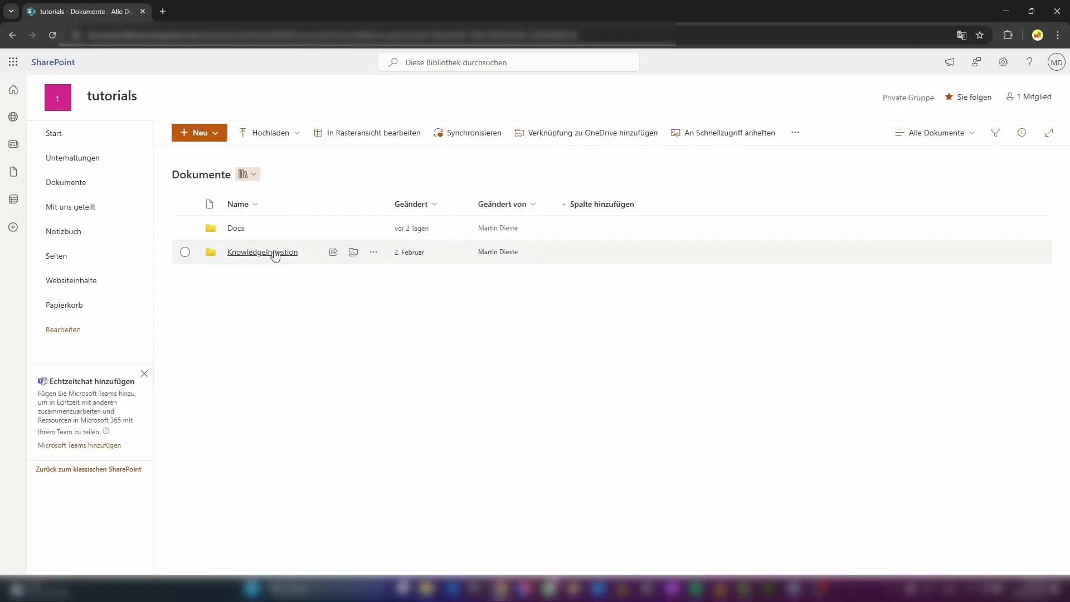
left_click(238, 230)
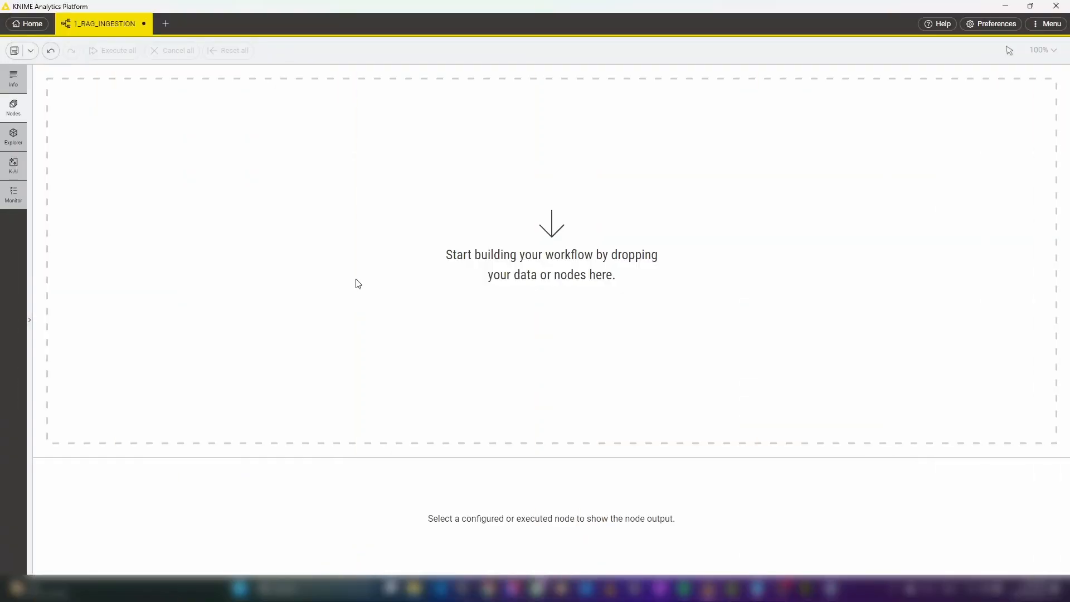
Step: Switch to KNIME Analytics Platform, undo the removal of the Microsoft Authenticator node in 1_RAG_INGESTION and execute the node
key("ctrl+z")
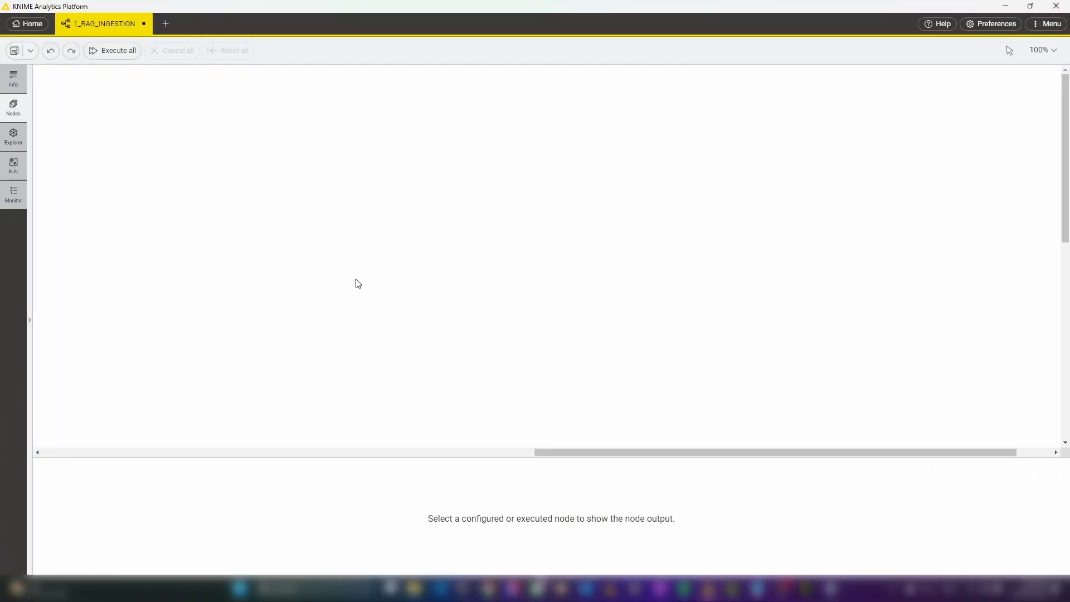
scroll(358, 284, "down", 3)
left_click_drag(574, 453, 417, 441)
scroll(390, 329, "down", 1)
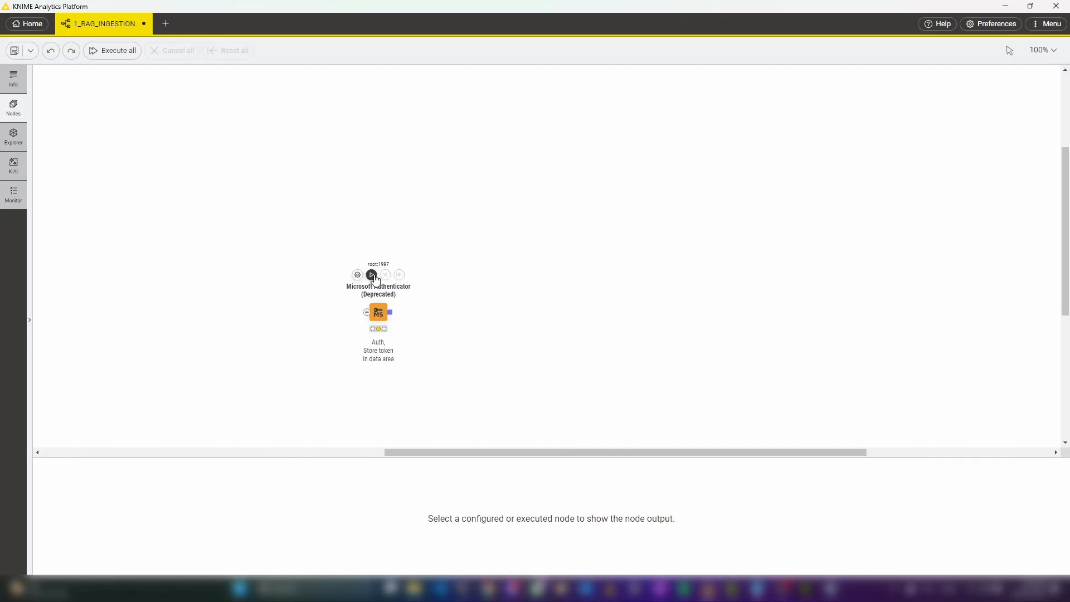
left_click(371, 276)
Step: Review the Microsoft Authenticator's authentication mode, token storage and requested SharePoint access, and close the settings
left_click(358, 275)
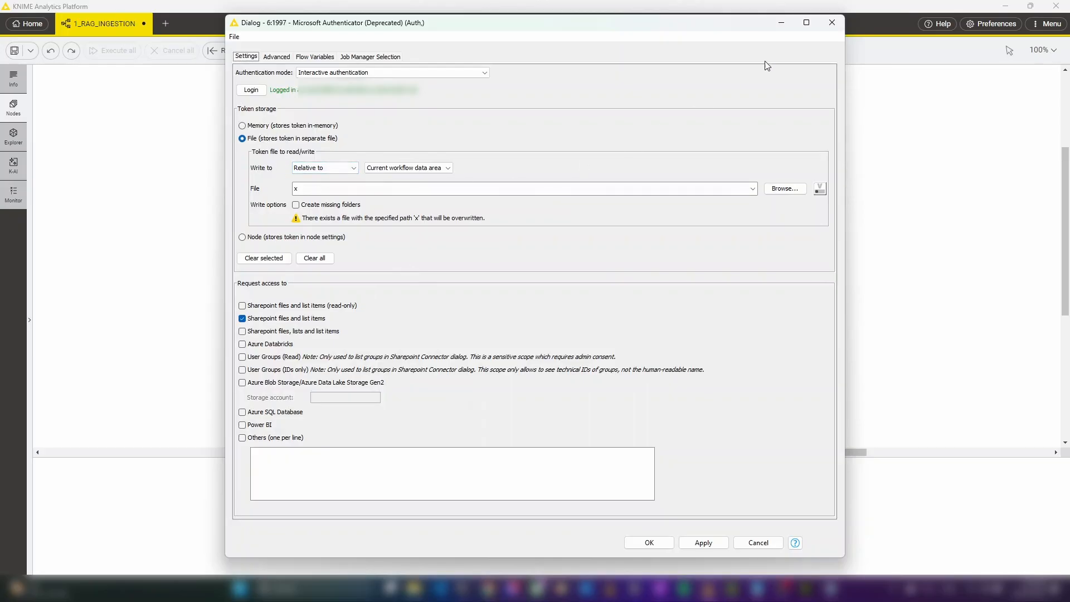
left_click(836, 21)
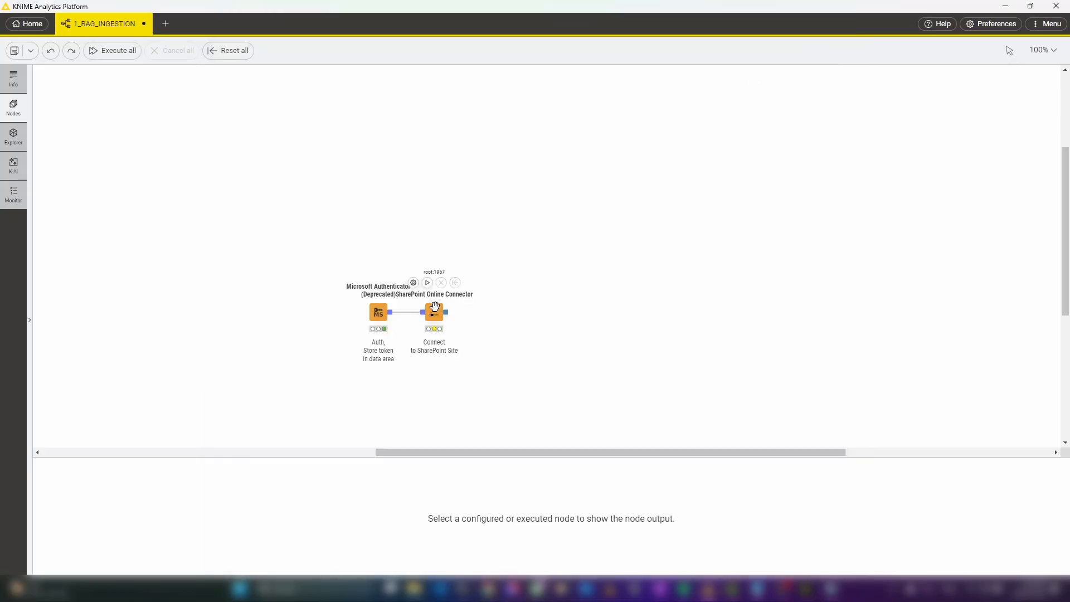
Step: Execute the SharePoint Online Connector node and undo its small displacement on the canvas
left_click(434, 313)
left_click_drag(434, 313, 445, 310)
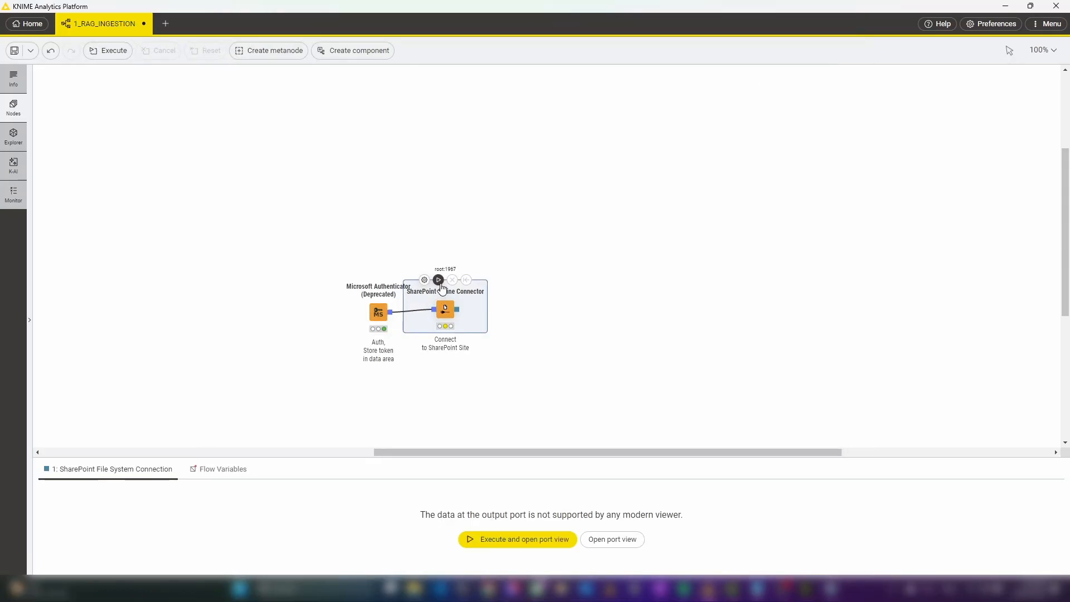
left_click(439, 280)
key("ctrl+z")
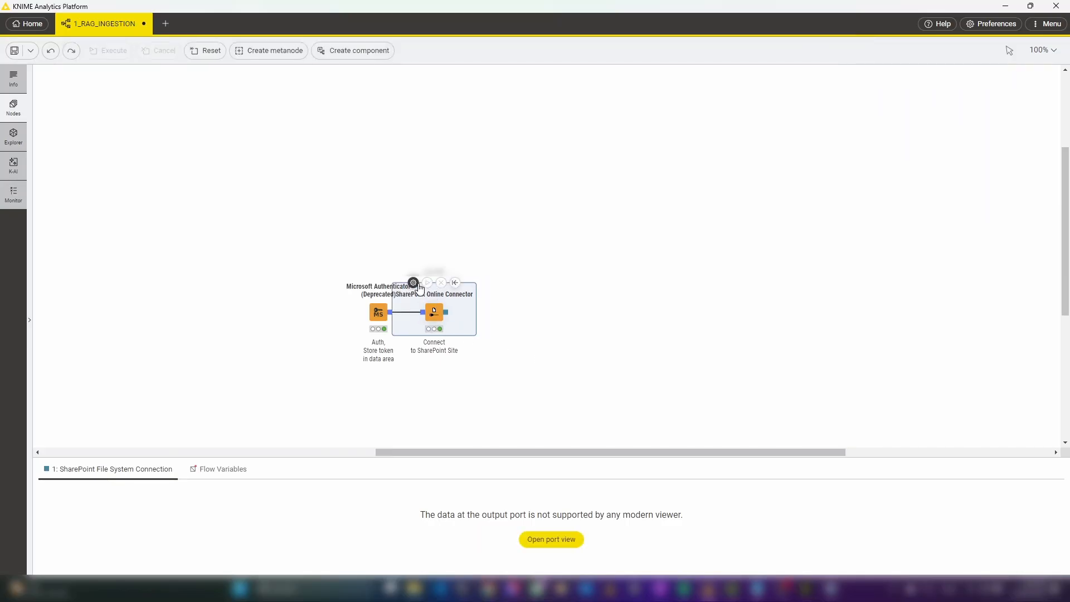
Step: Review the SharePoint Online Connector's web URL and working directory, close the settings and deselect the node
left_click(424, 281)
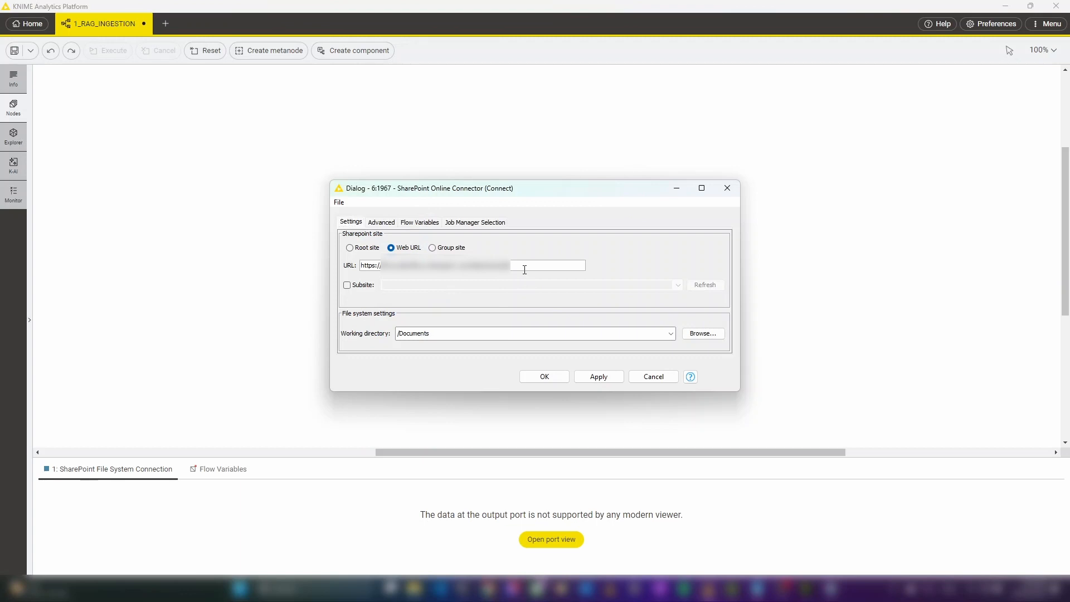
left_click_drag(524, 265, 355, 268)
triple_click(447, 333)
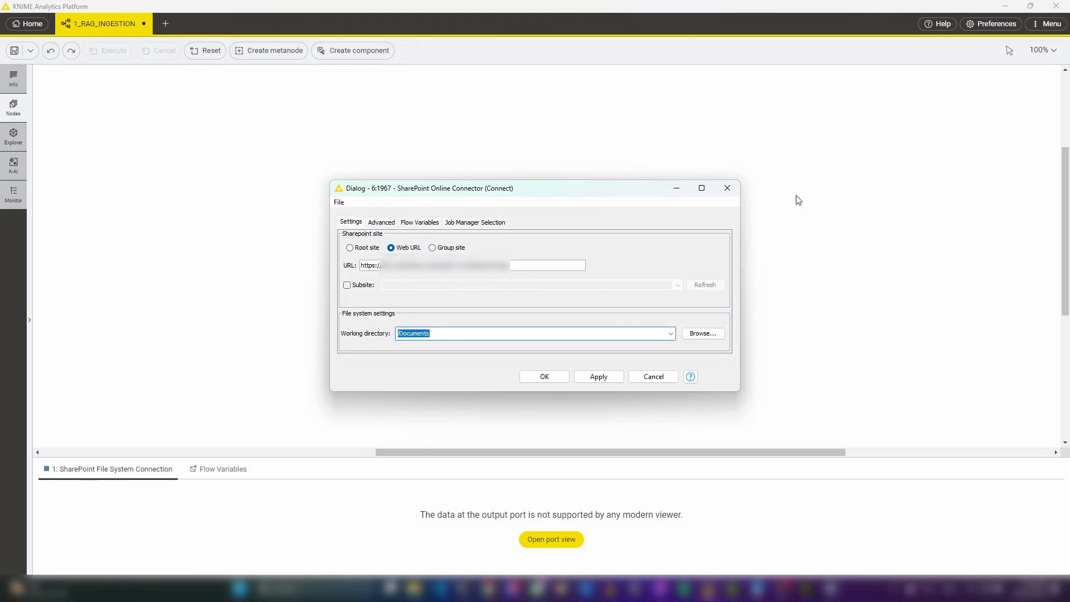
left_click(727, 188)
left_click(633, 354)
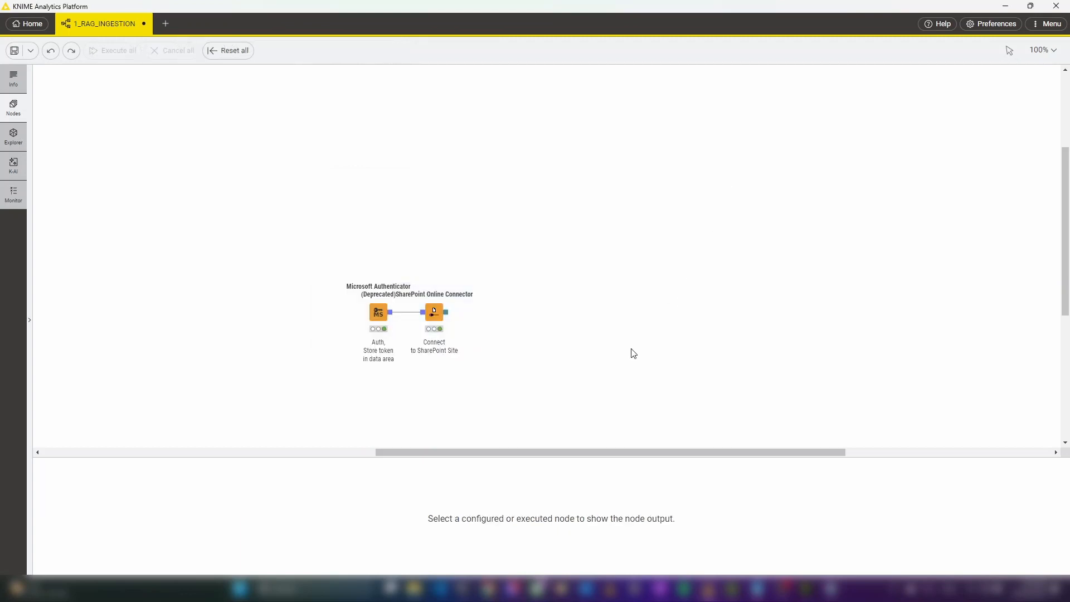
Step: Undo the removal of the List Files/Folders node, execute it and inspect the listed file path
key("ctrl+z")
left_click(513, 305)
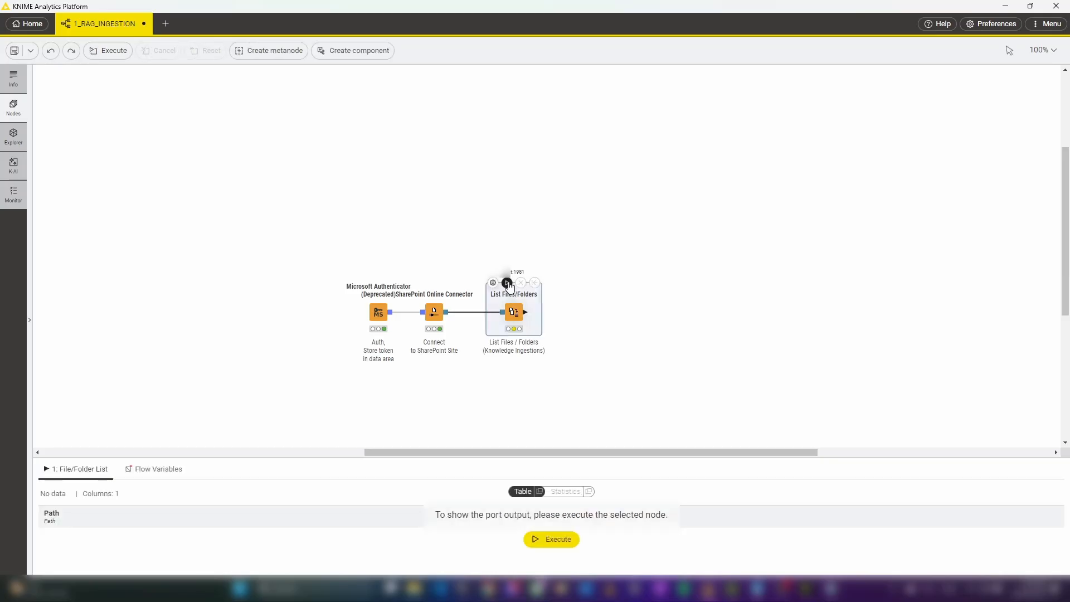
left_click(507, 282)
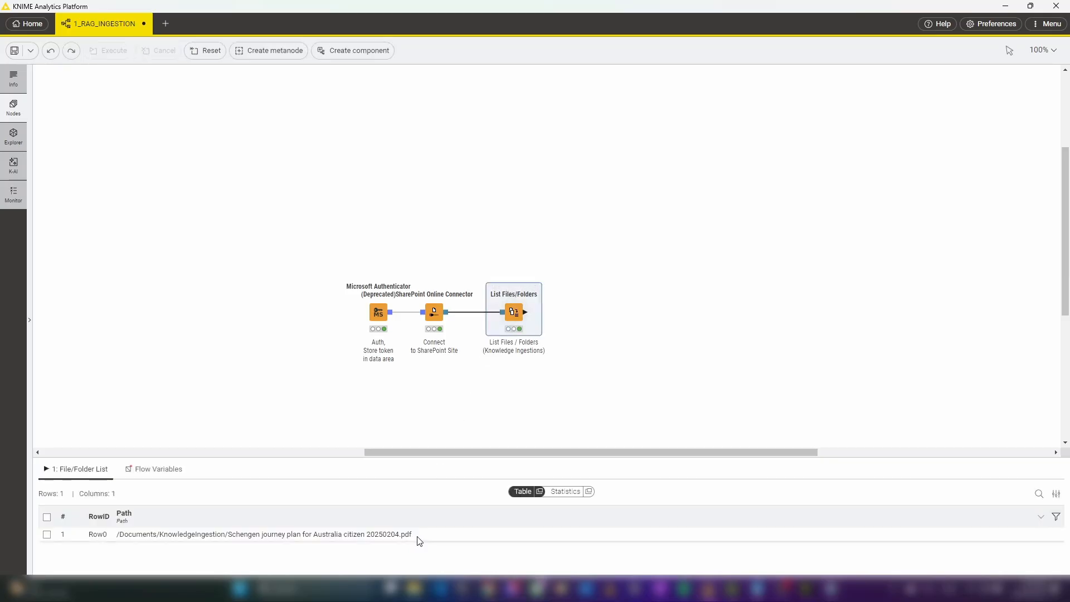
left_click(418, 539)
Step: Review the List Files/Folders read mode and source folder, close the settings and deselect the node
mouse_move(516, 314)
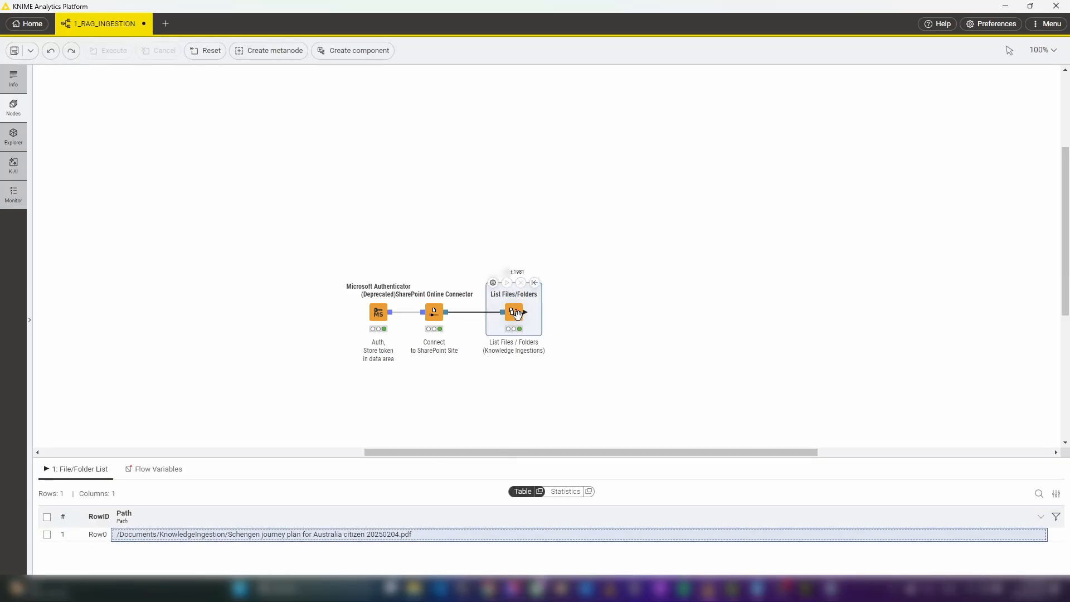
left_click(492, 283)
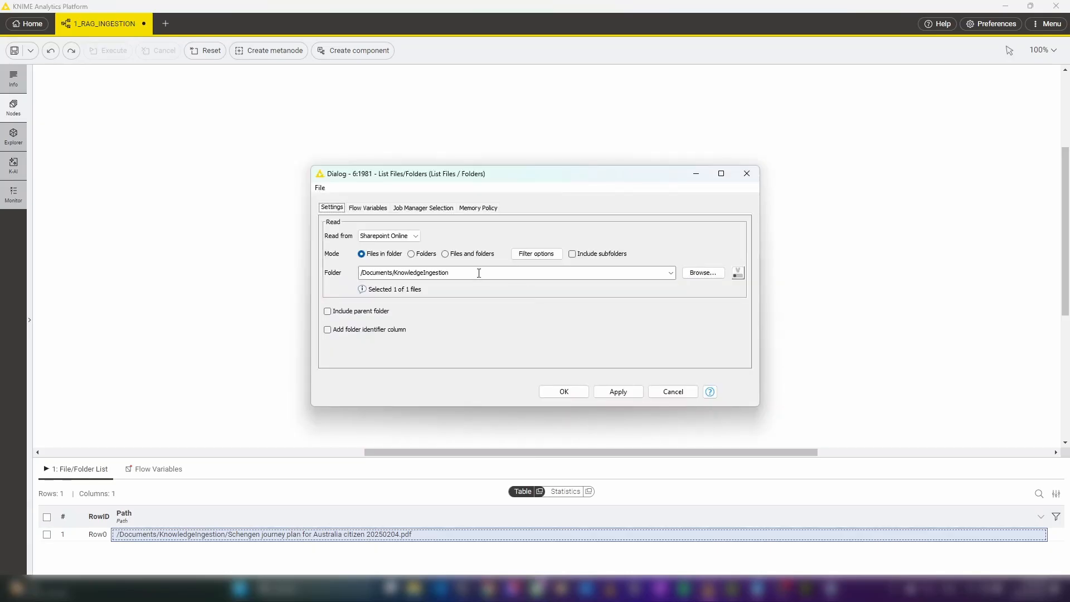
left_click(747, 174)
left_click(646, 340)
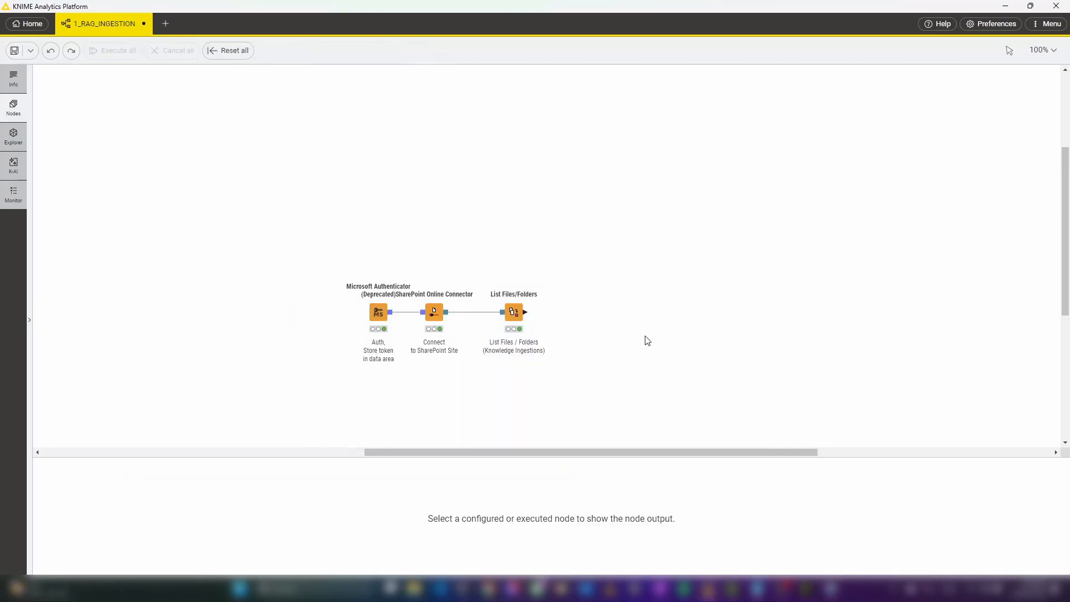
Step: Undo the removal of the Empty Table Switch and Breakpoint nodes and execute the Empty Table Switch
key("ctrl+z")
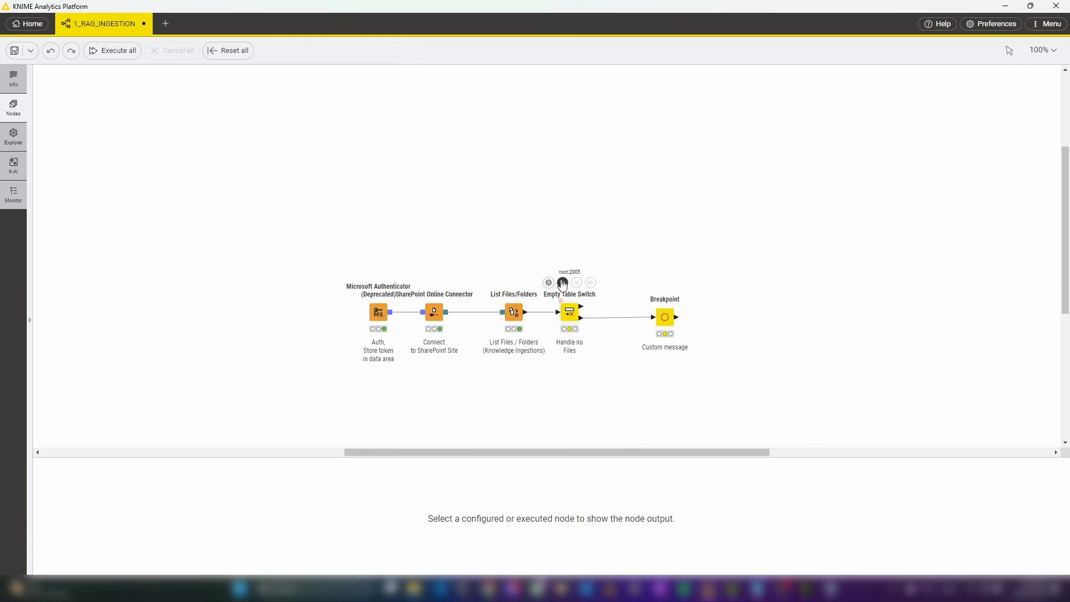
left_click(563, 288)
Step: Review the Breakpoint node's activation condition and custom message, and close its settings
left_click(664, 316)
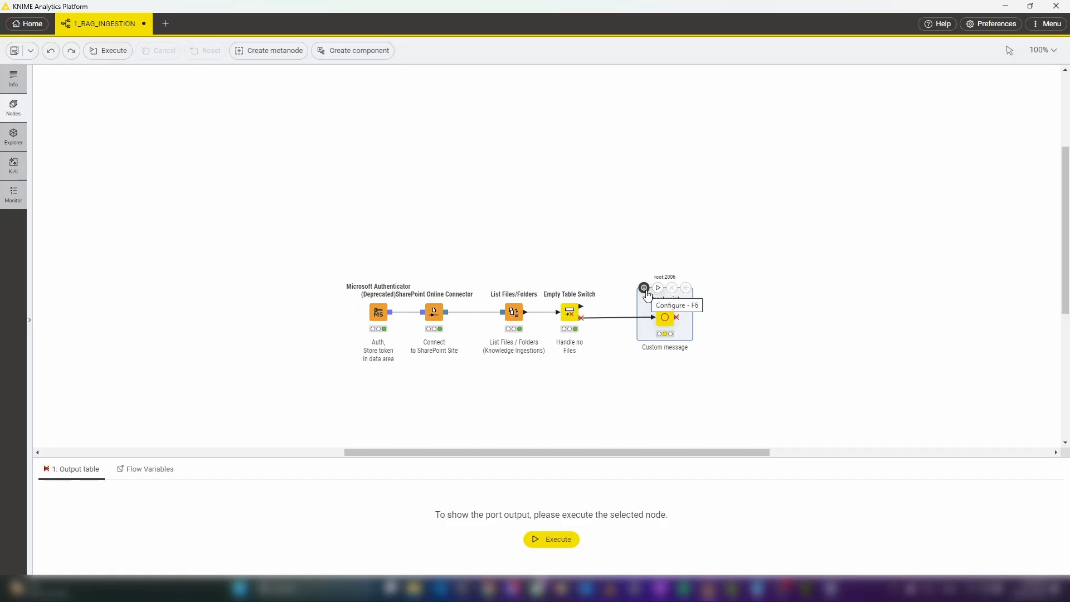
left_click(644, 288)
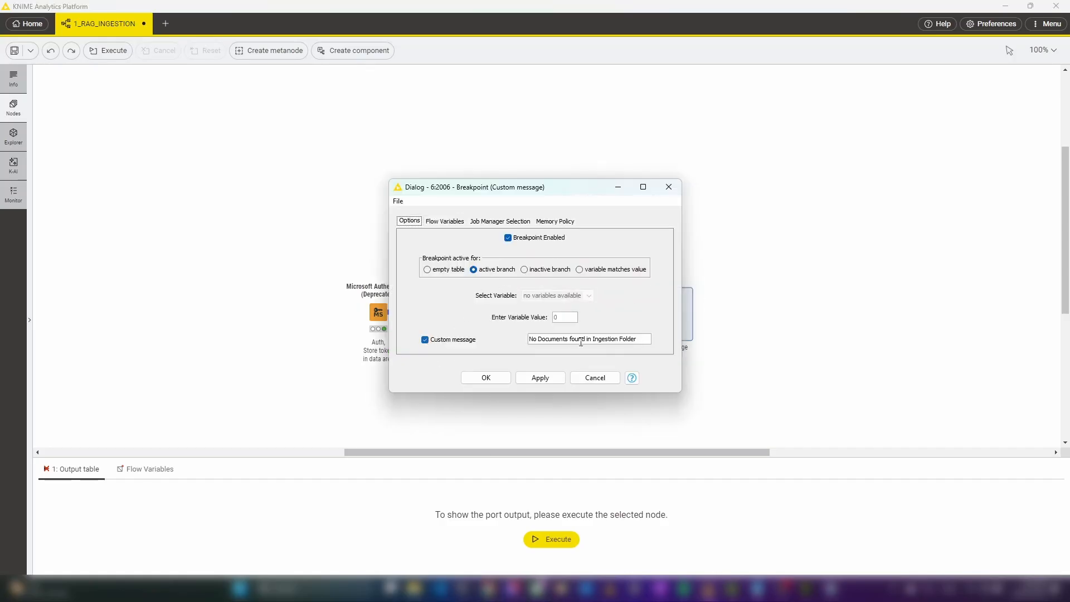
left_click_drag(643, 342, 529, 340)
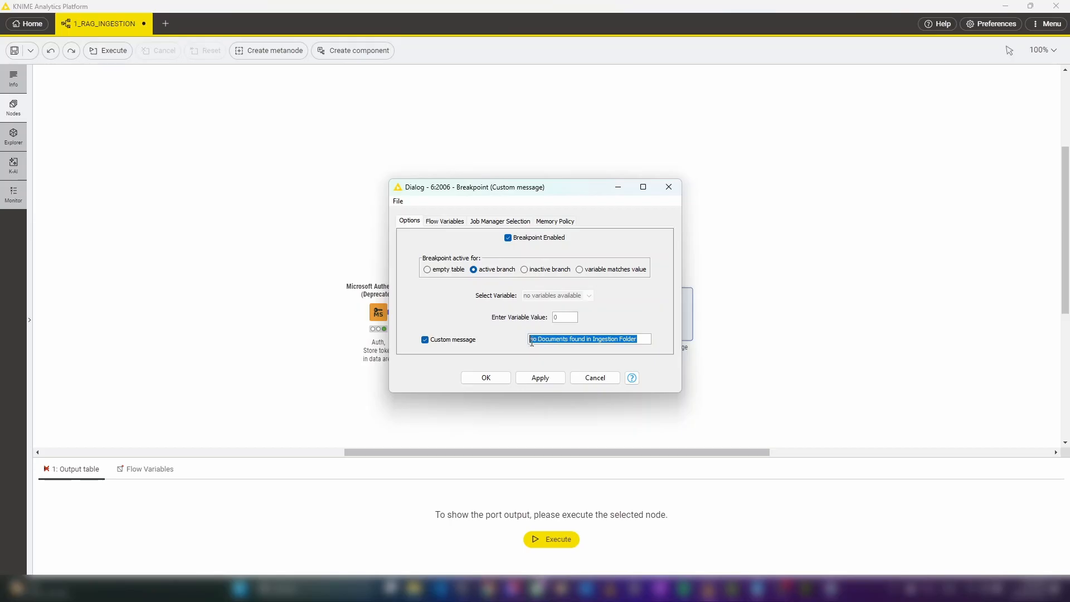
left_click(497, 377)
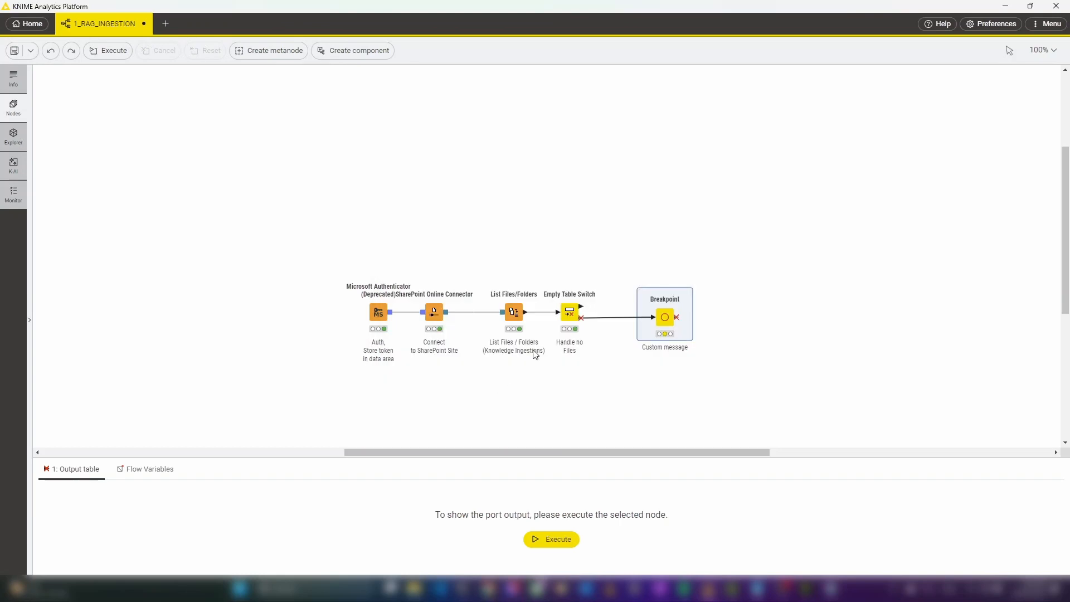
Step: Undo the removal of the Transfer Files (Table) node and execute it to move the listed files to the temp data folder
left_click(571, 309)
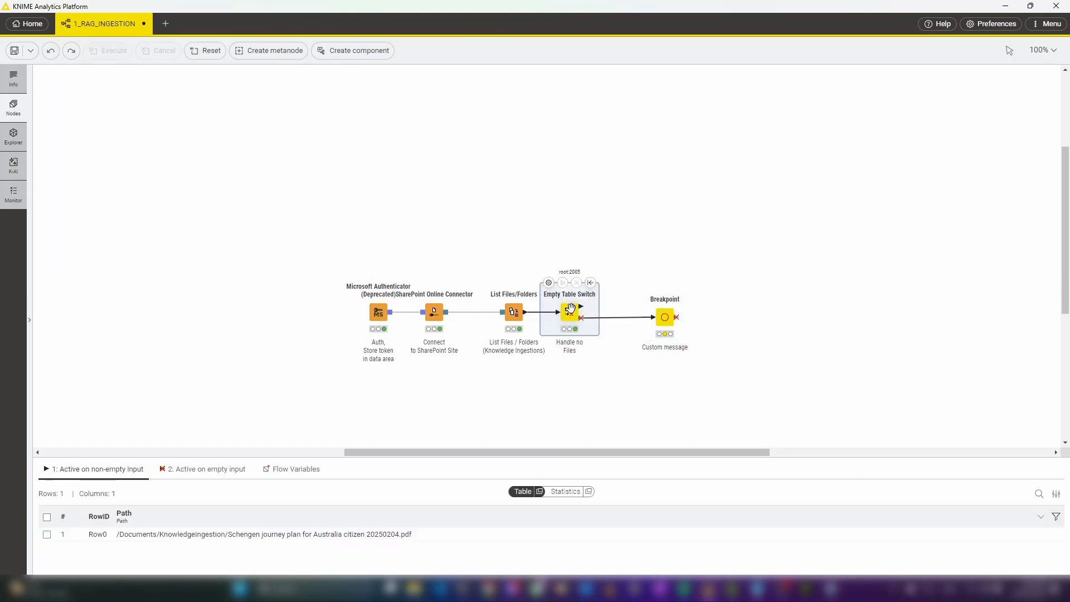
key("ctrl+z")
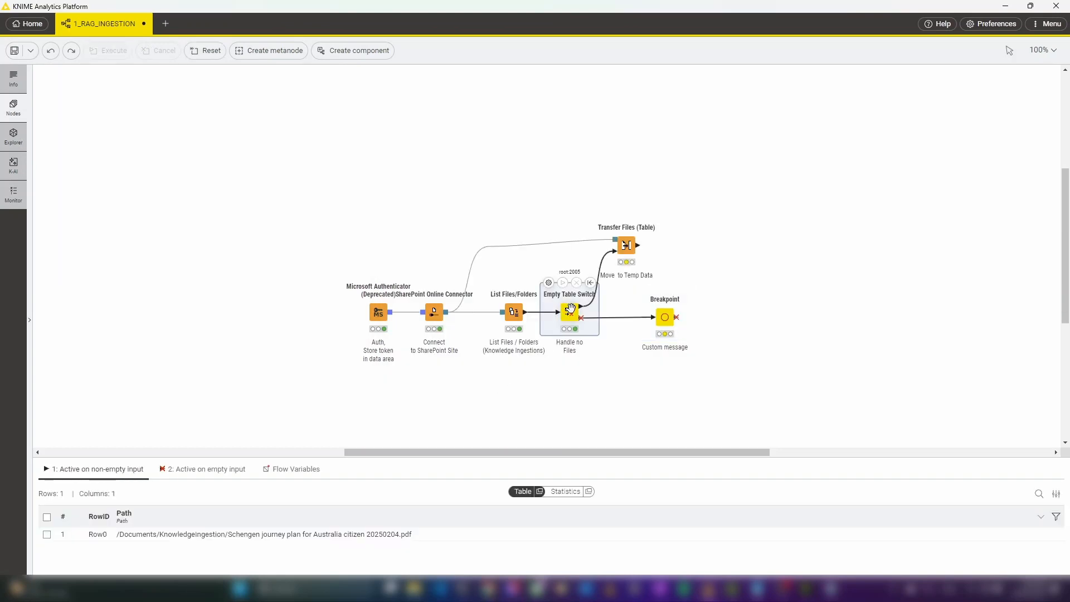
left_click(628, 244)
left_click(620, 215)
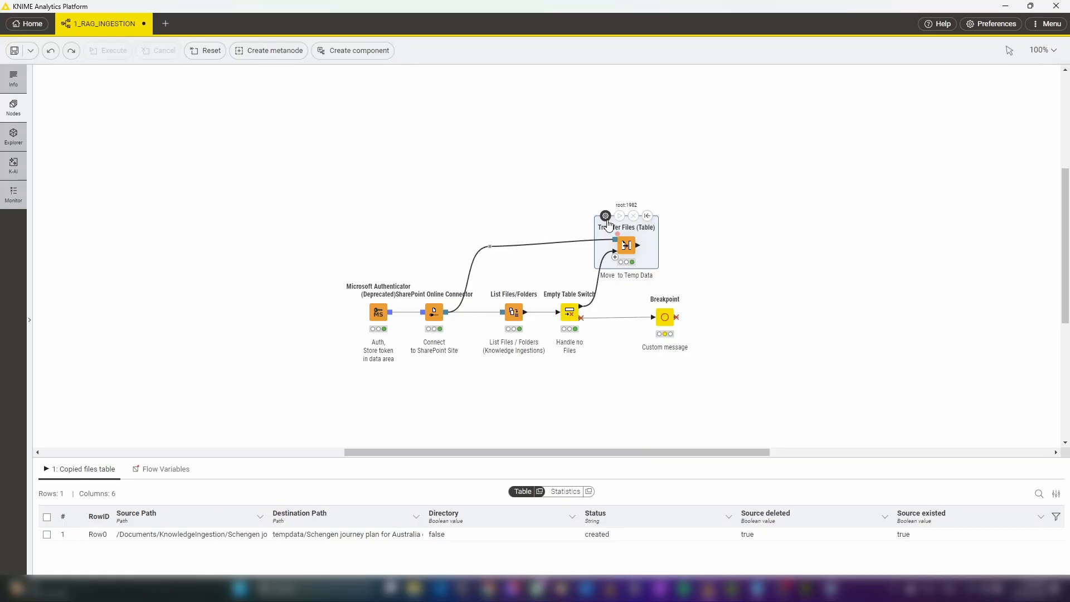
Step: Review the Transfer Files (Table) destination folder and source deletion option, and close the settings
left_click(606, 217)
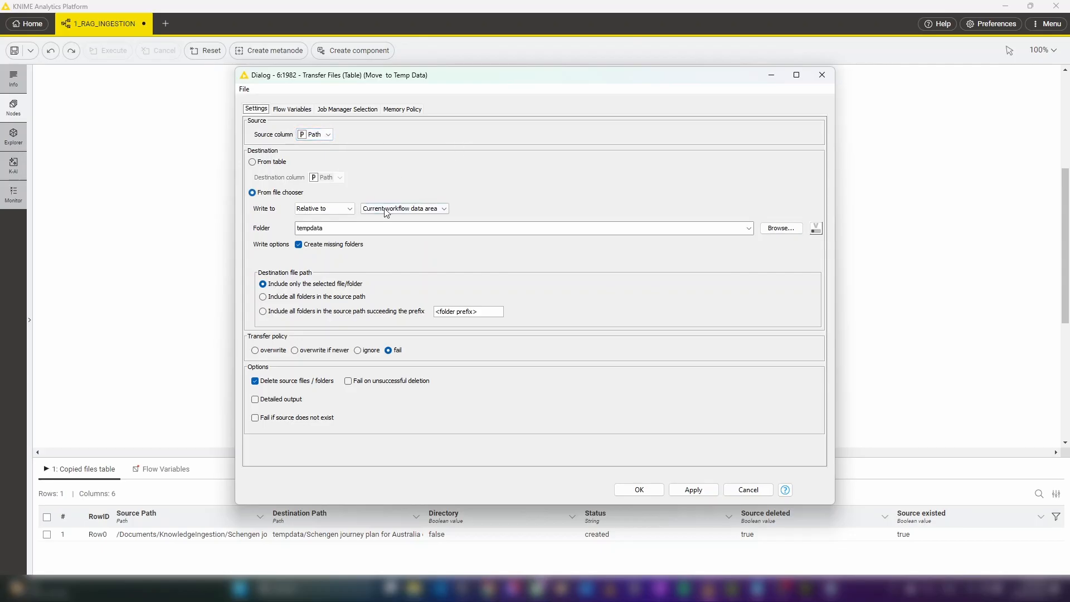
left_click(359, 229)
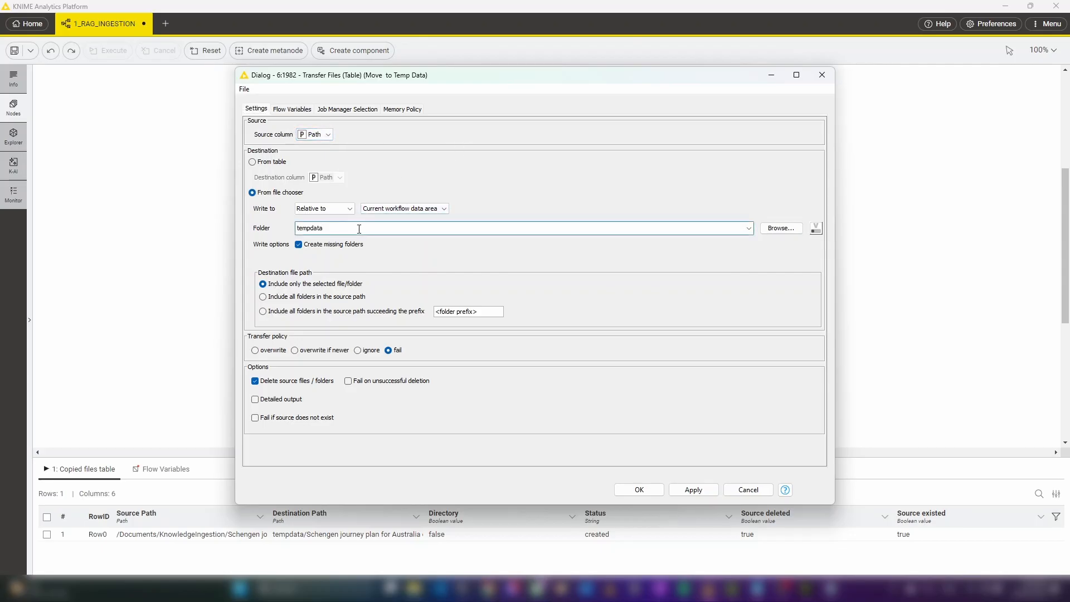
left_click(255, 381)
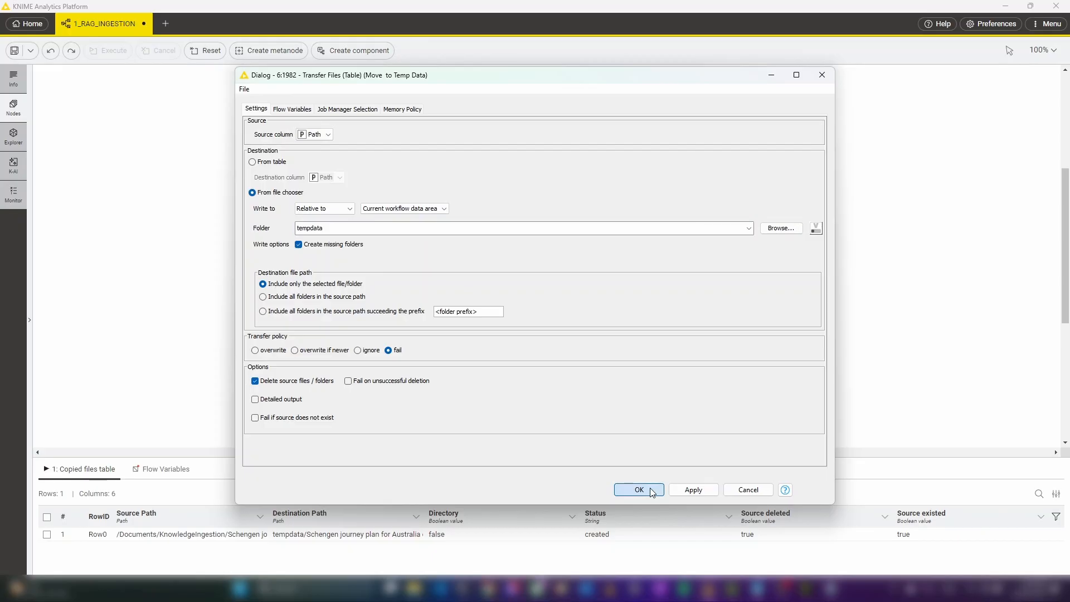
left_click(650, 488)
left_click(626, 336)
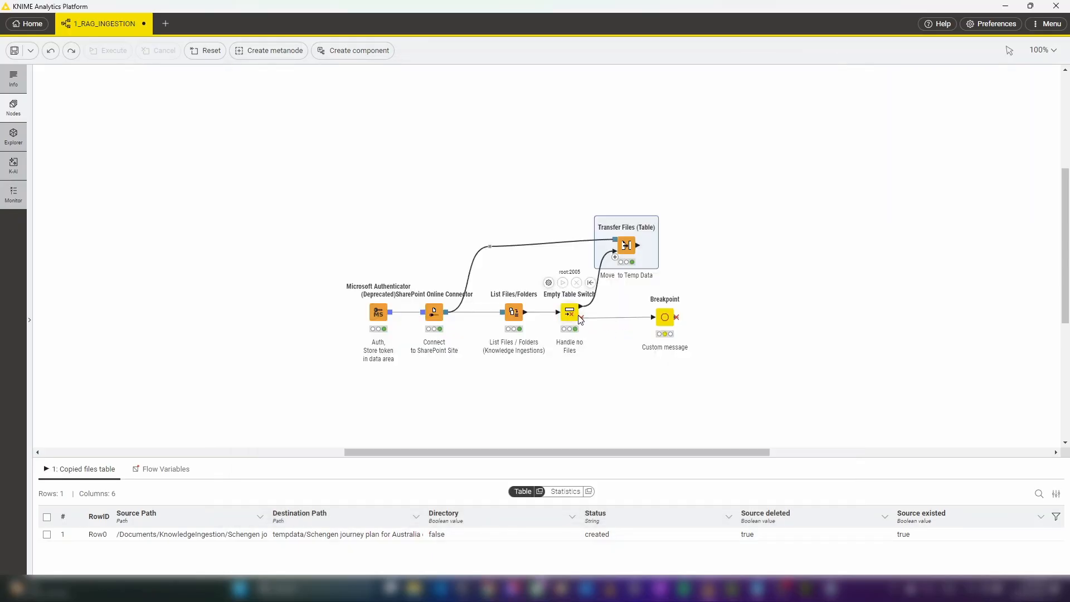
Step: Inspect the file path in the Empty Table Switch's output for non-empty input
left_click(569, 311)
left_click(125, 539)
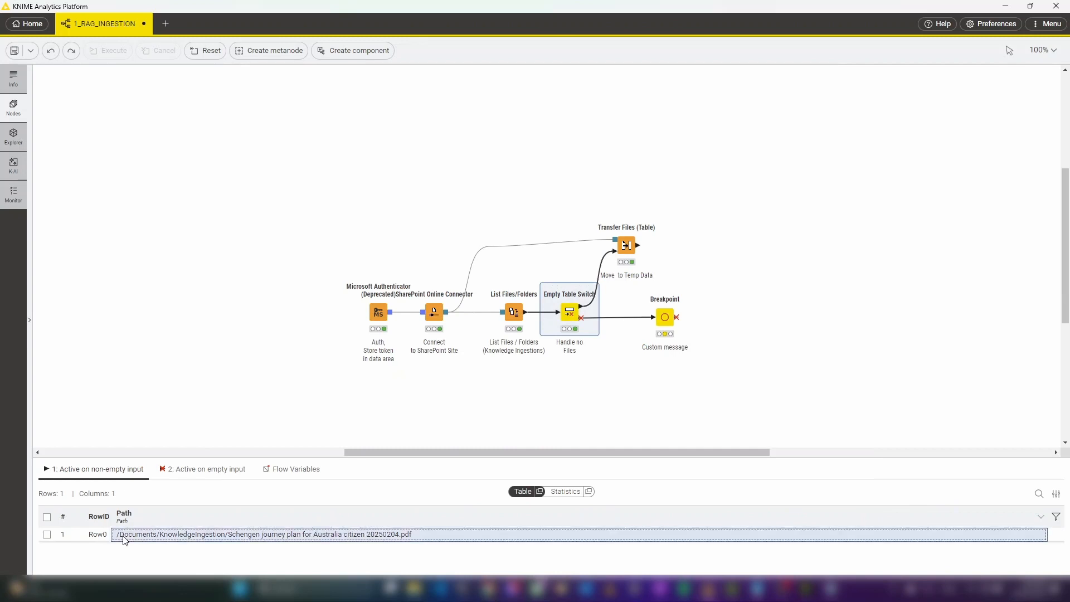
Step: Bring back the List Files/Folders node after Transfer Files (Table), execute it and show its output
left_click(700, 236)
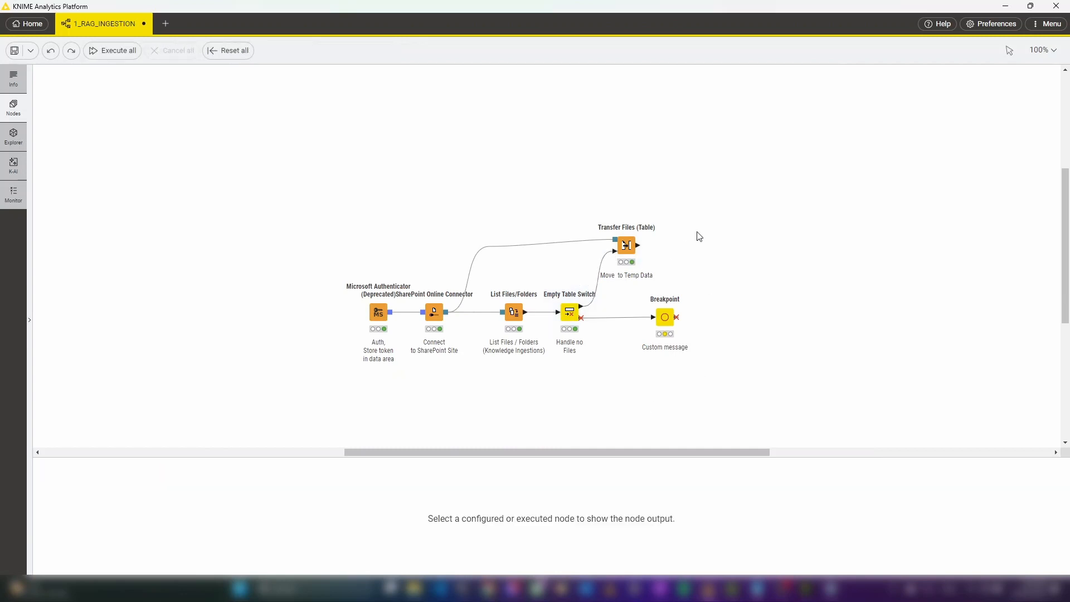
key("ctrl+v")
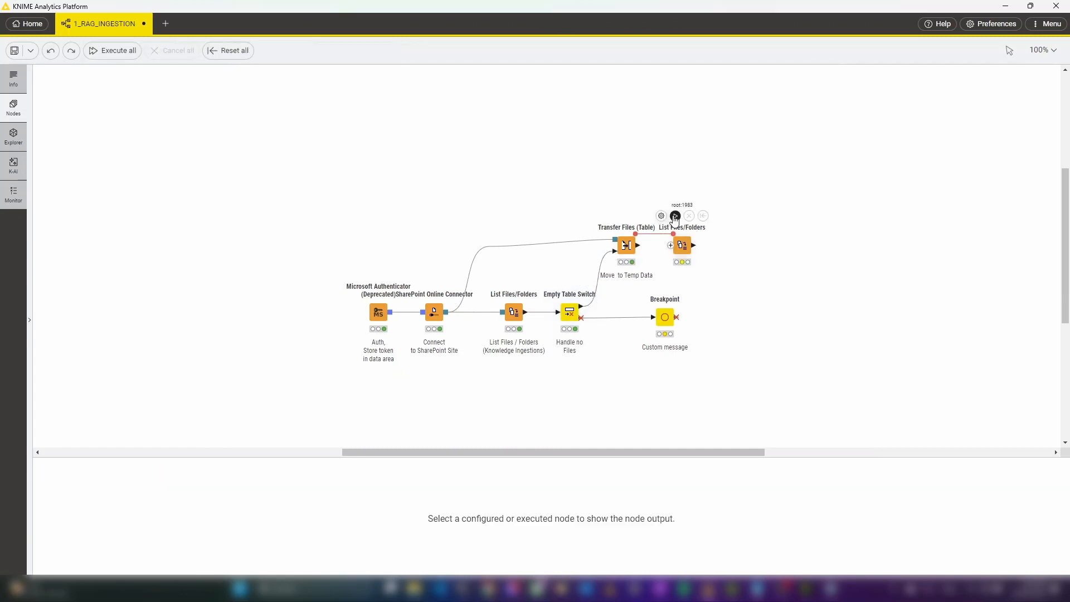
left_click(679, 244)
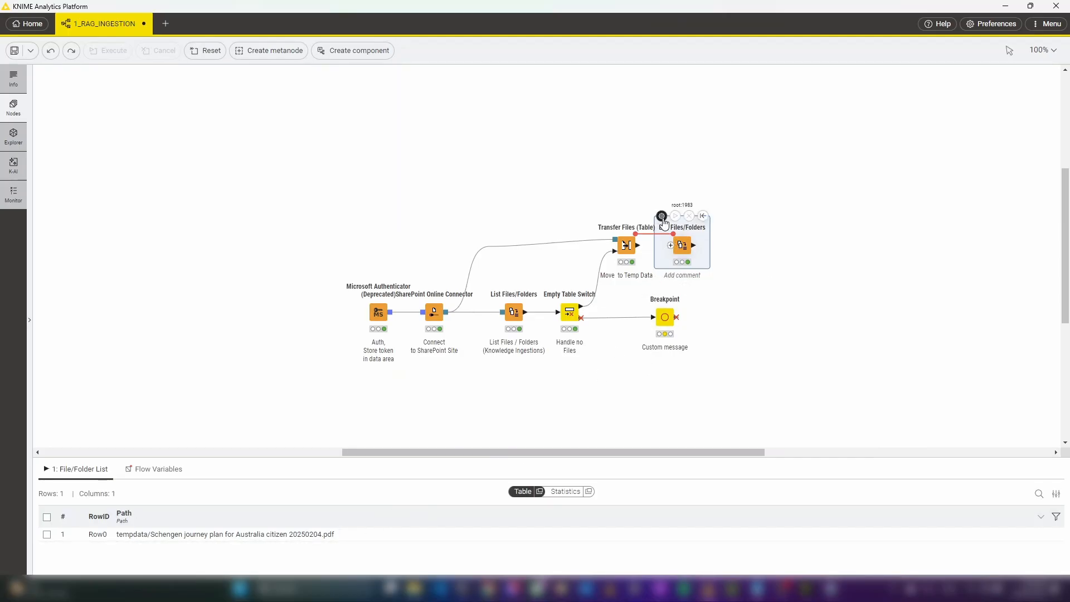
Step: Review the new List Files/Folders node's read location and source folder, and close the settings
left_click(664, 221)
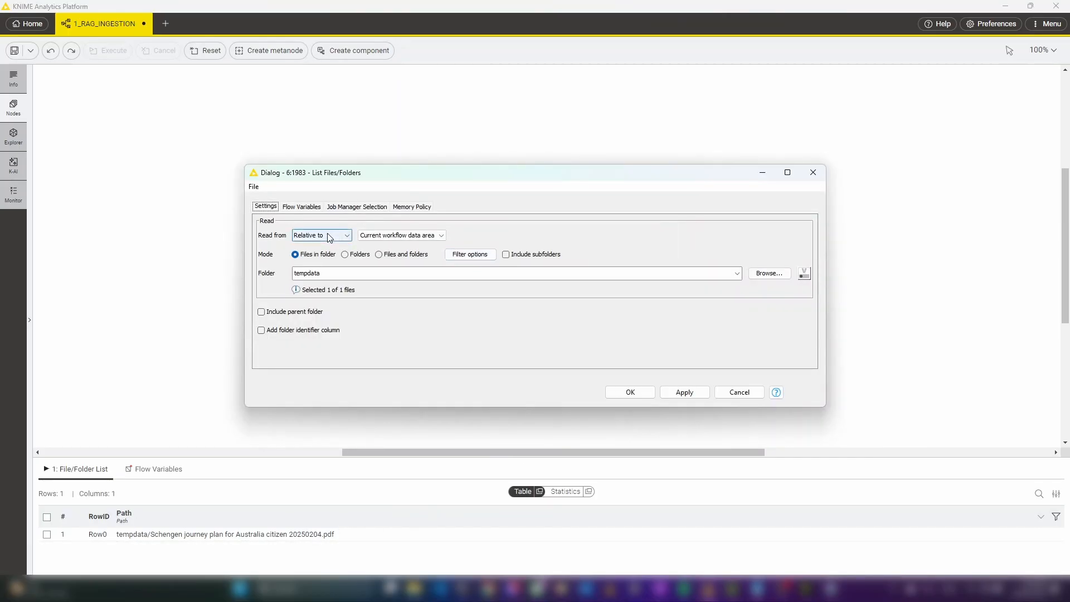
left_click(340, 274)
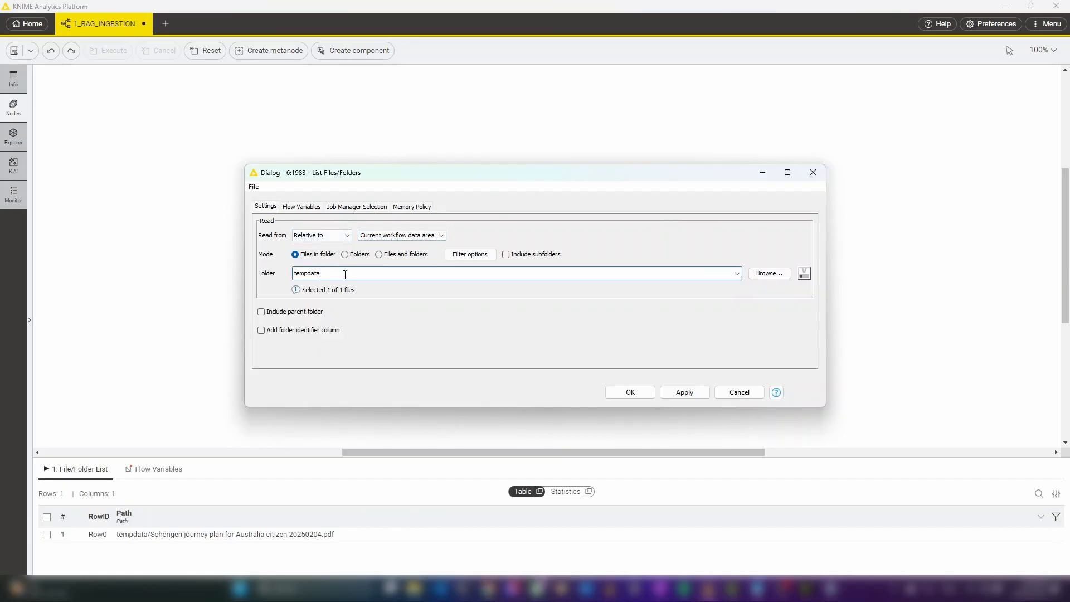
left_click(640, 392)
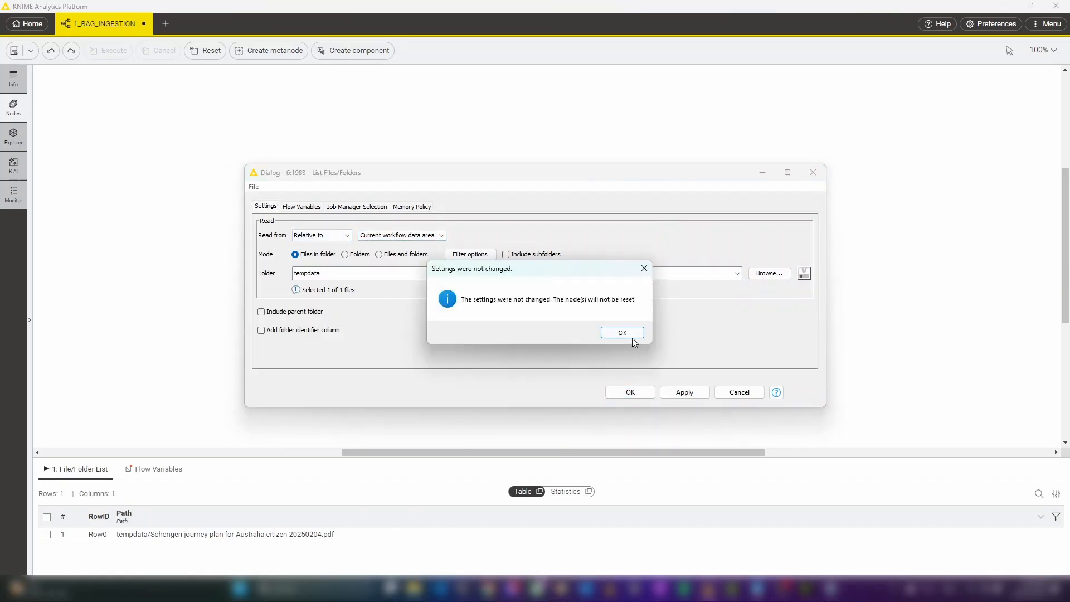
left_click(633, 335)
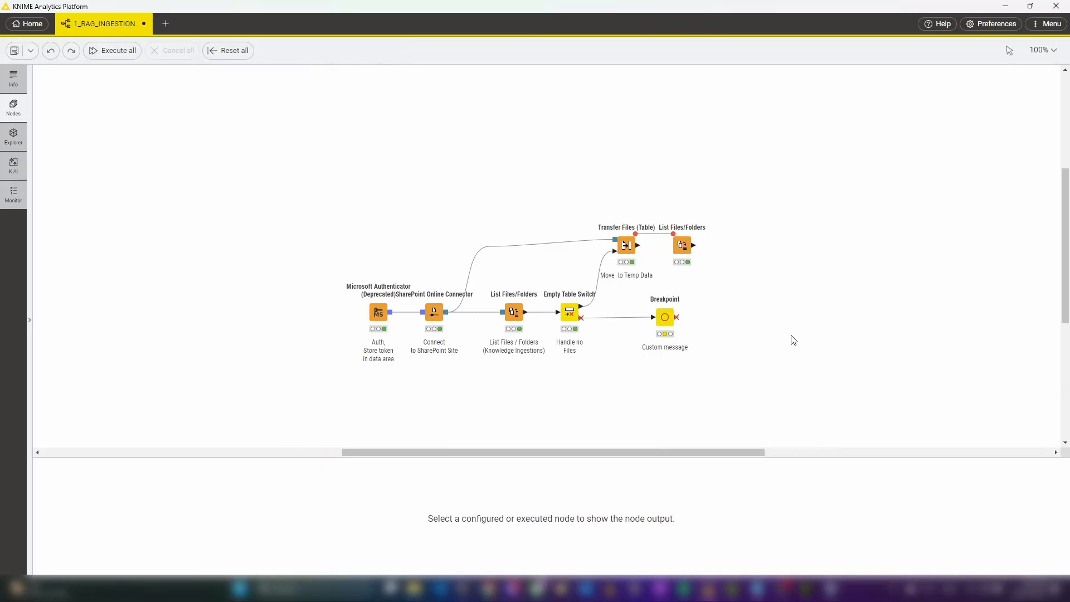
Step: Bring back the Extract Context Properties and Column Expressions (legacy) nodes, execute the path creation and show its output table
scroll(792, 398, "up", 2)
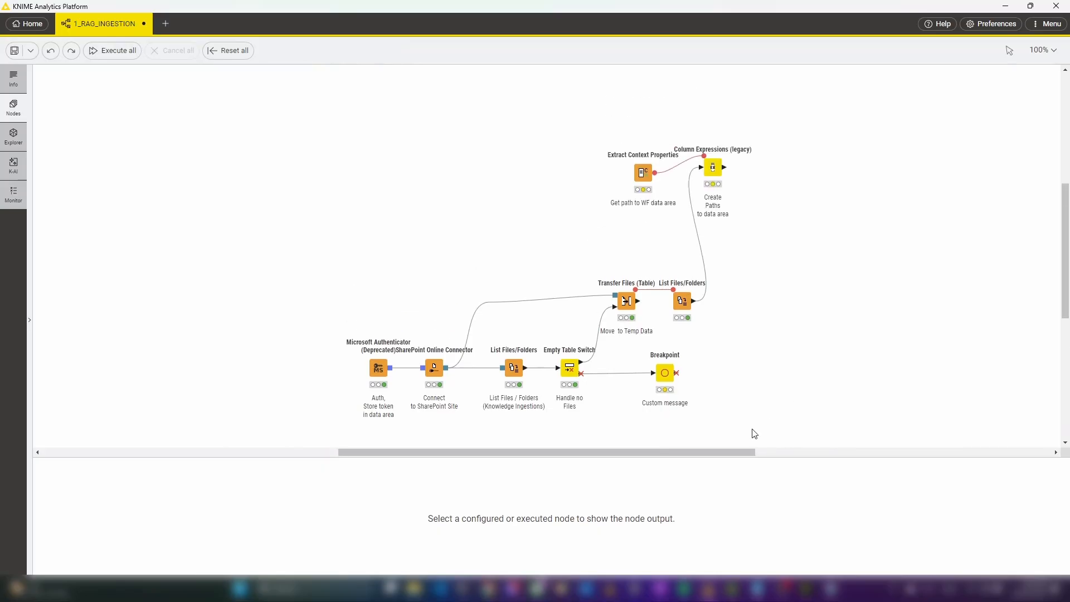
left_click_drag(754, 452, 762, 452)
mouse_move(693, 167)
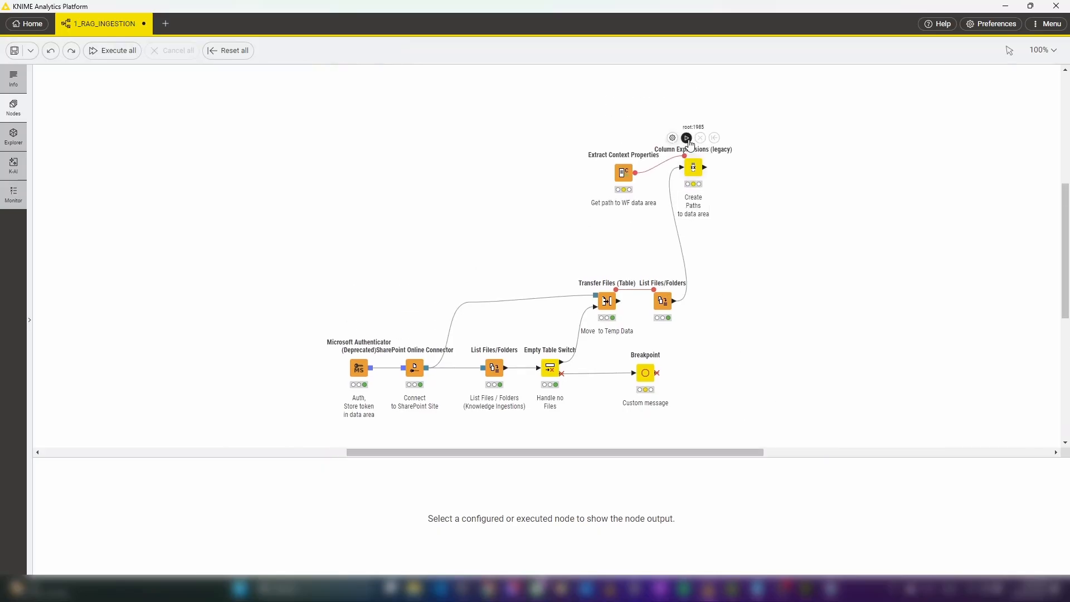
left_click(686, 138)
left_click(694, 168)
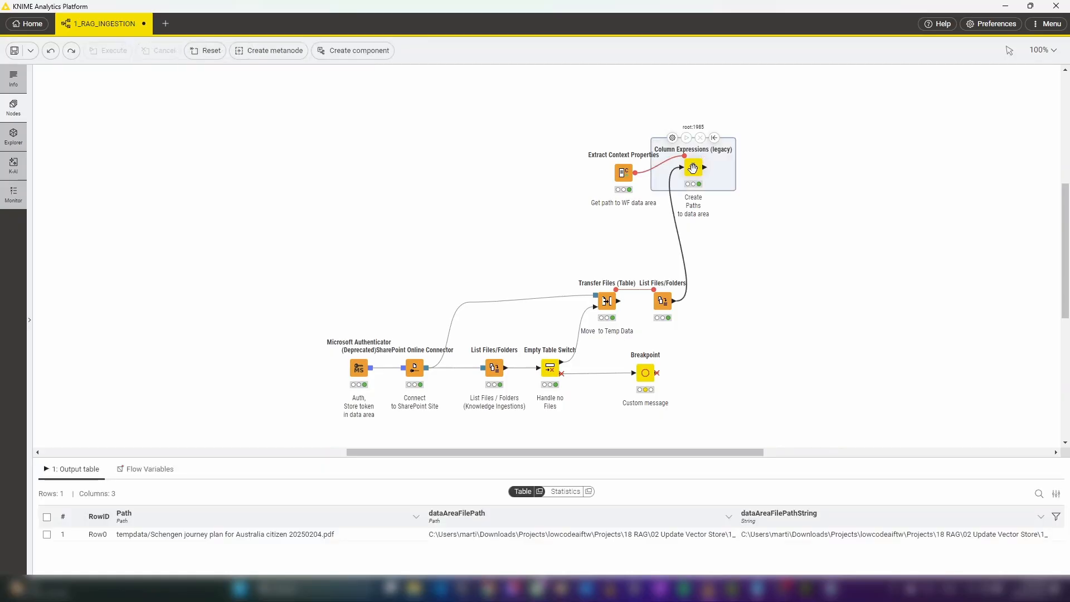
Step: Review which context properties the Extract Context Properties node includes, and close its settings
left_click(621, 173)
double_click(621, 172)
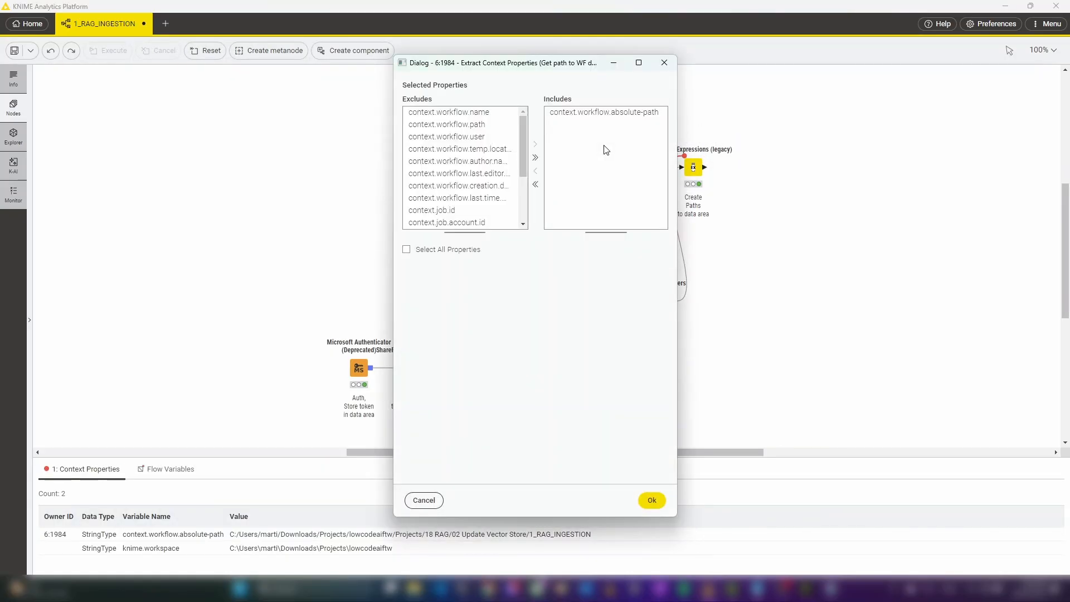
left_click(664, 63)
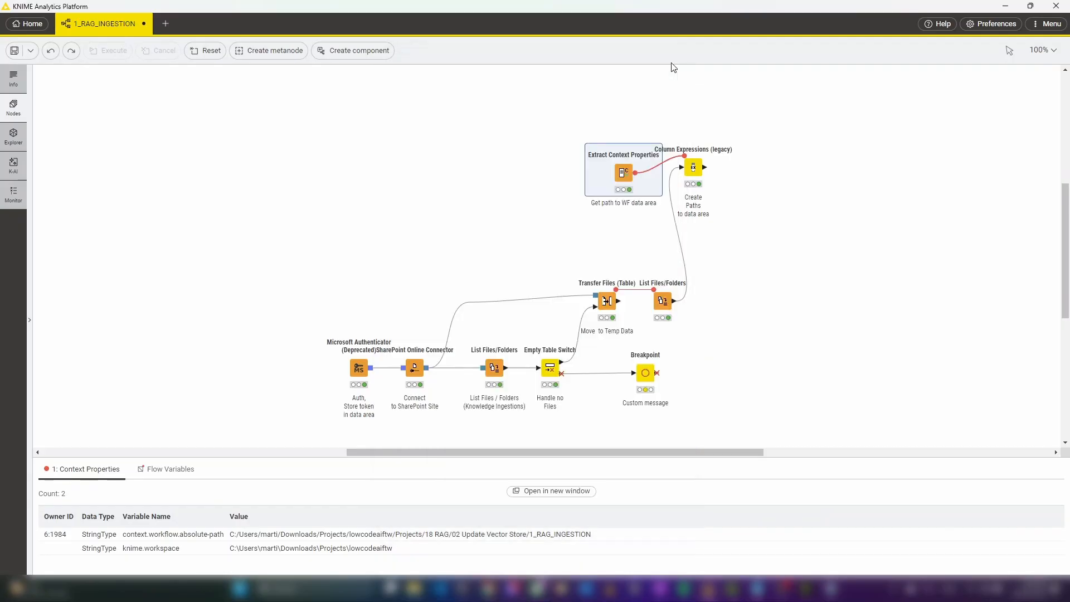
Step: Review the Column Expressions (legacy) path expressions, evaluate dataAreaFilePathString on the first row, and close the settings
left_click(696, 162)
left_click(673, 138)
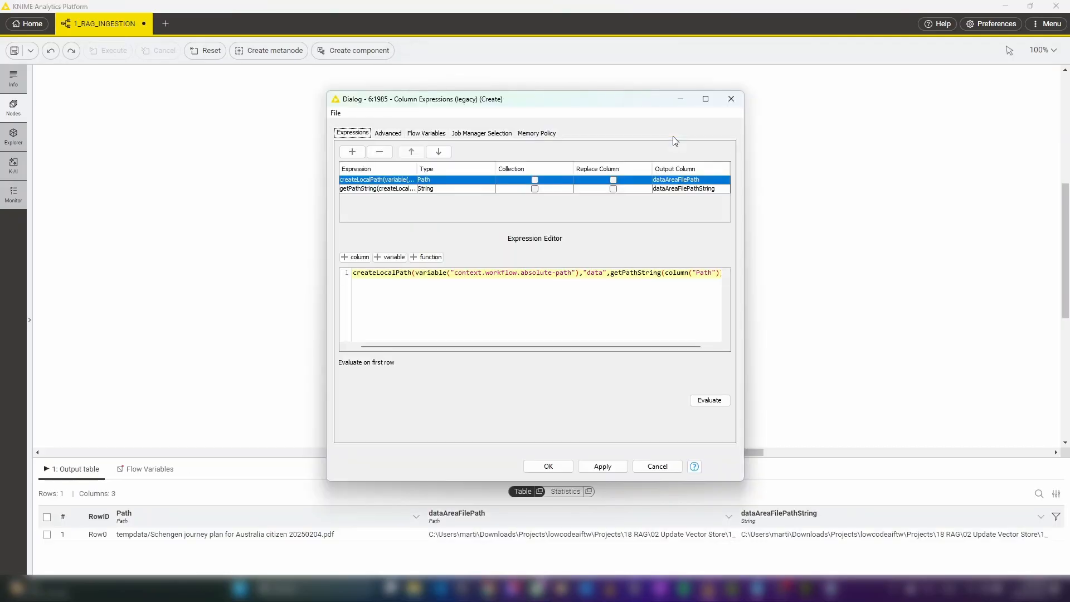
left_click(665, 190)
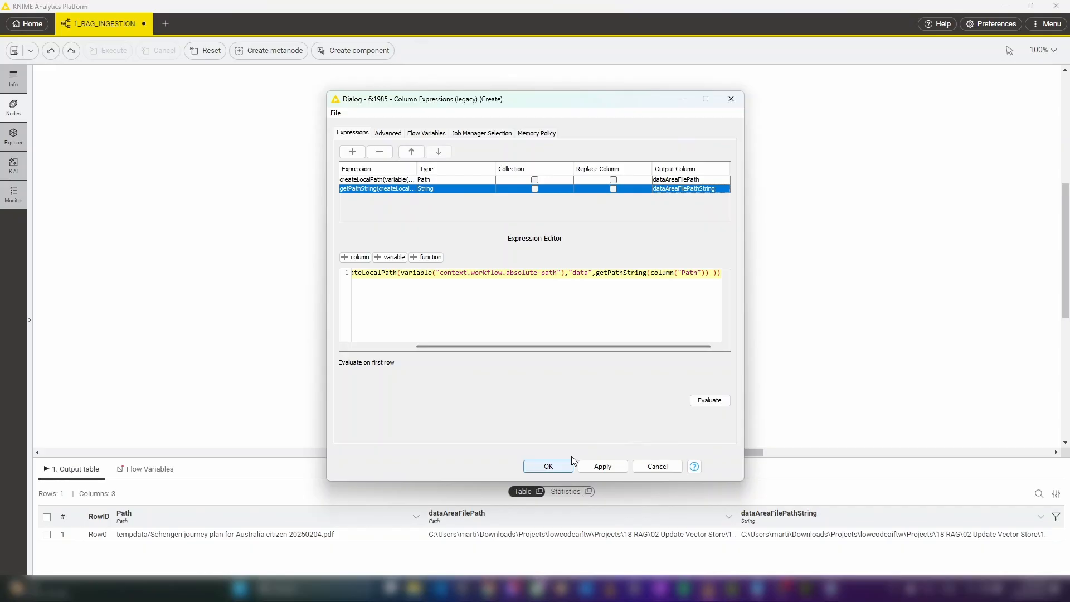
left_click(710, 401)
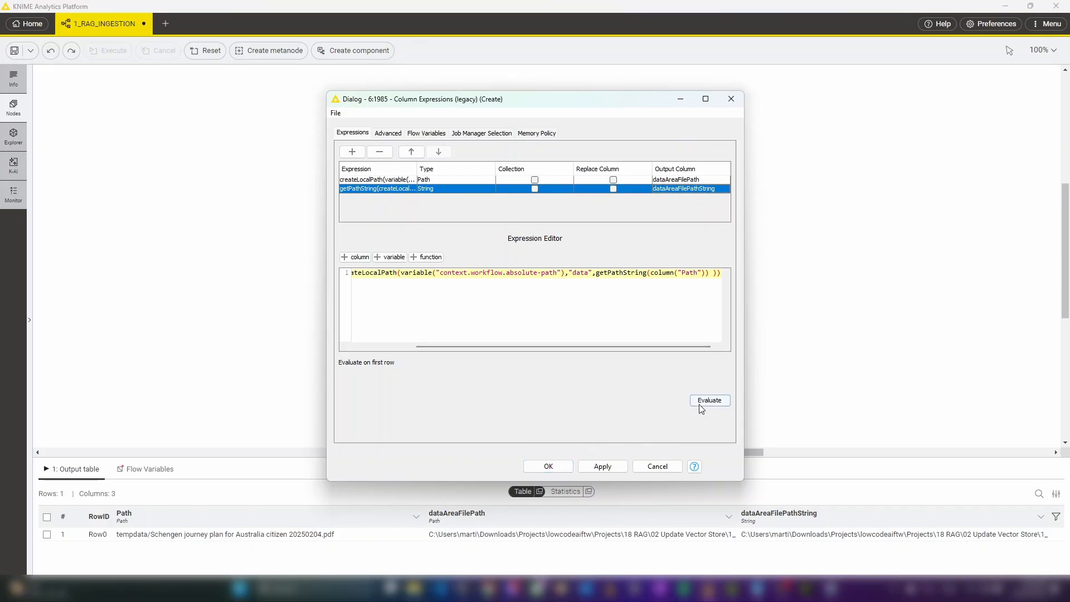
left_click(549, 468)
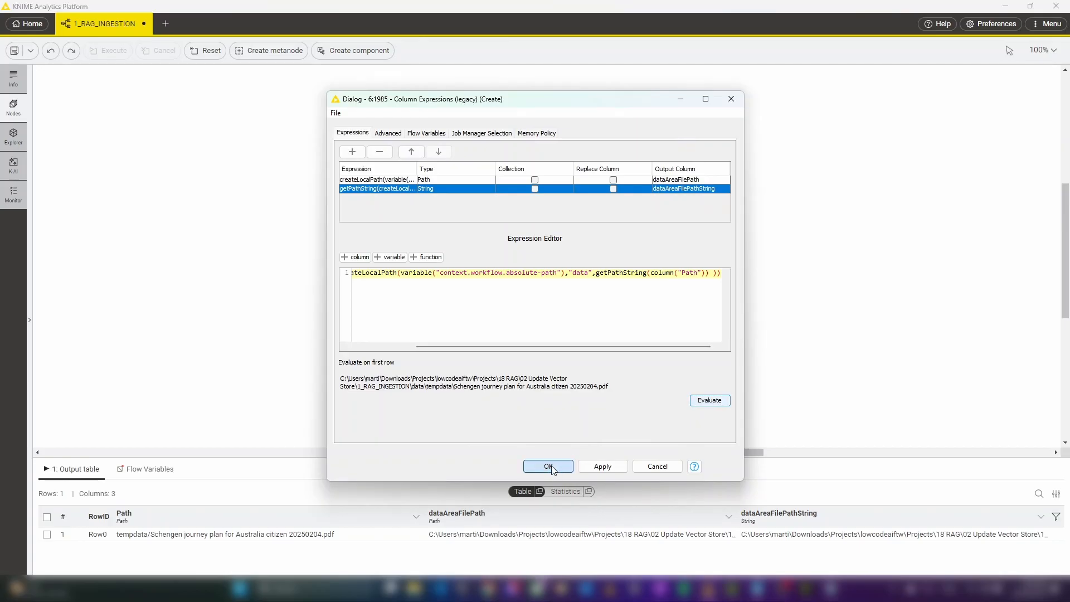
left_click(625, 333)
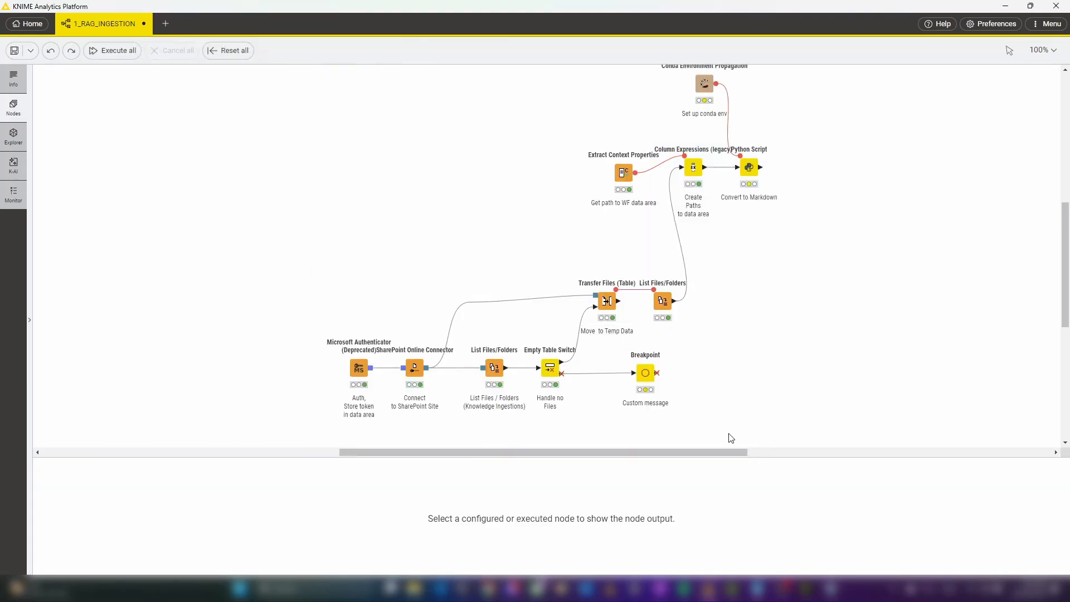
Step: Execute the Conda Environment Propagation node to set up the conda environment for the Python Script
left_click_drag(722, 452, 748, 450)
scroll(769, 354, "up", 1)
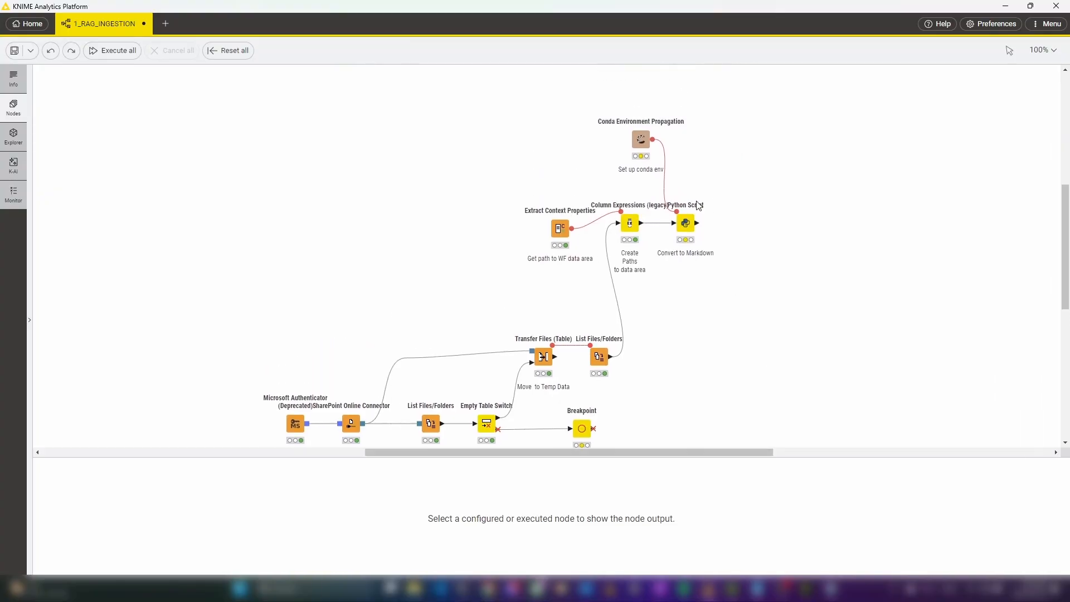
mouse_move(641, 138)
left_click(634, 110)
Step: Review the Markdown conversion code in the Python Script node, and close its dialog
left_click(683, 210)
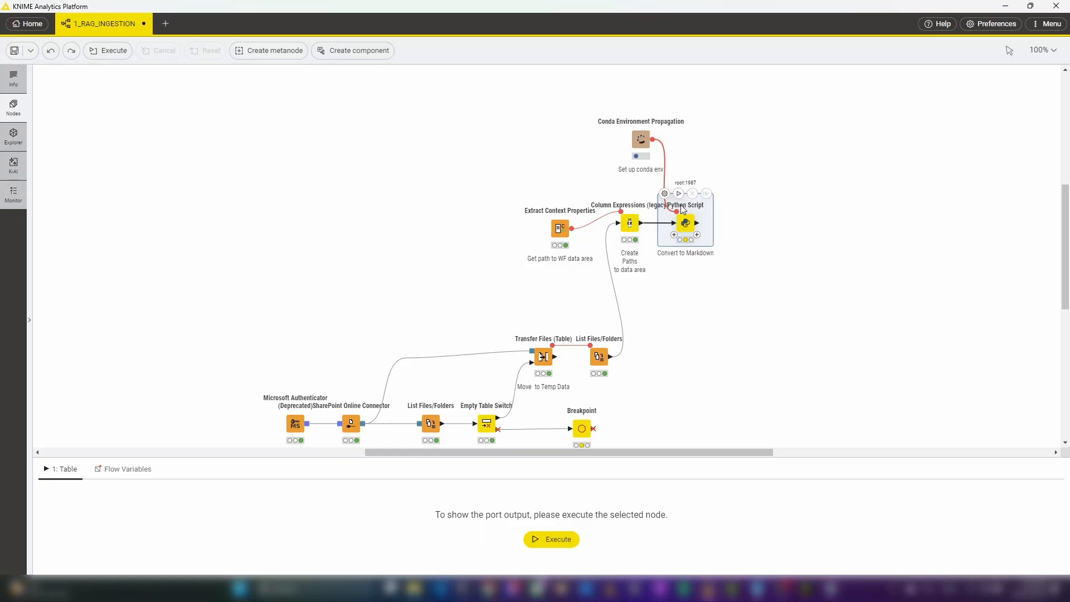
left_click(667, 194)
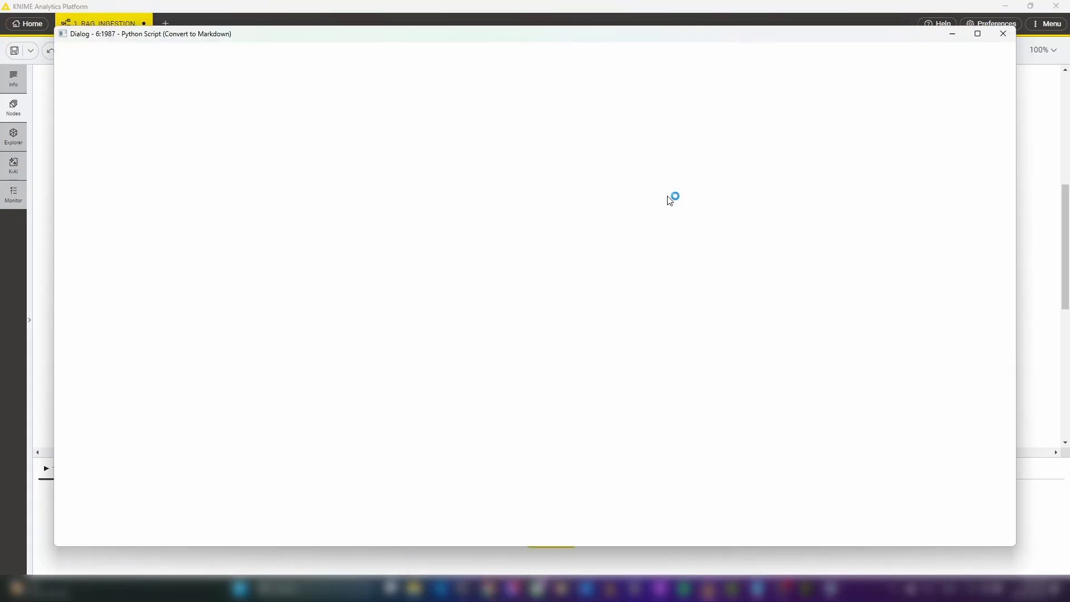
scroll(670, 201, "down", 7)
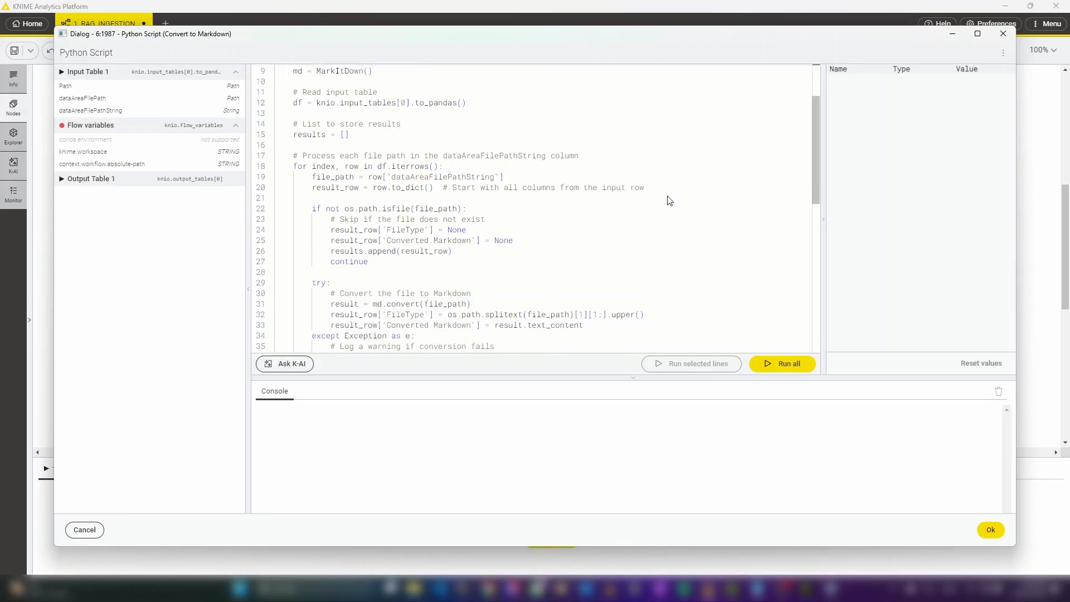
scroll(670, 201, "down", 4)
scroll(670, 200, "up", 6)
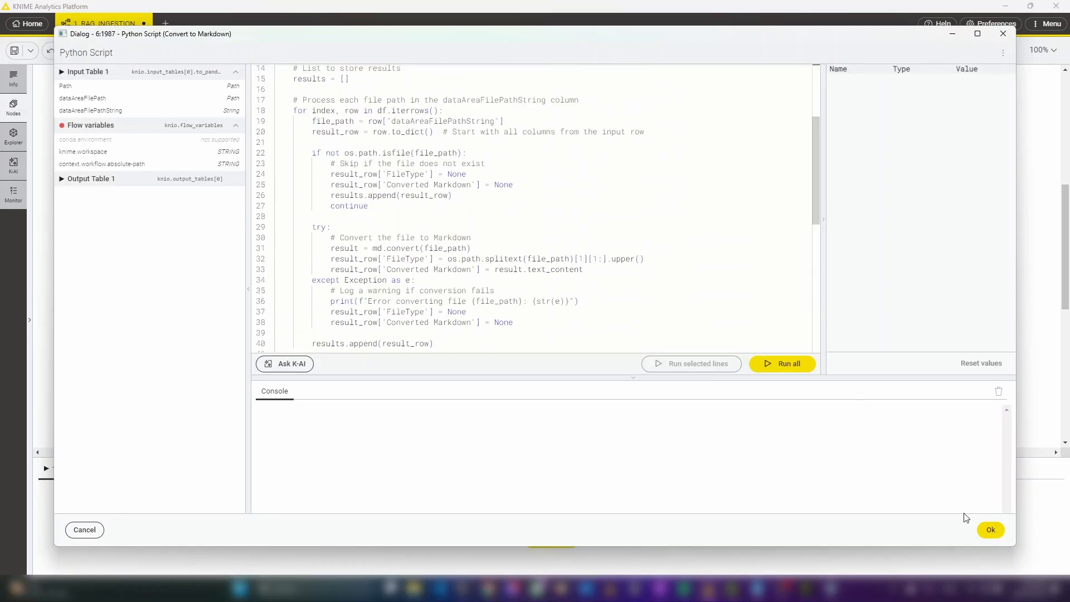
left_click(991, 530)
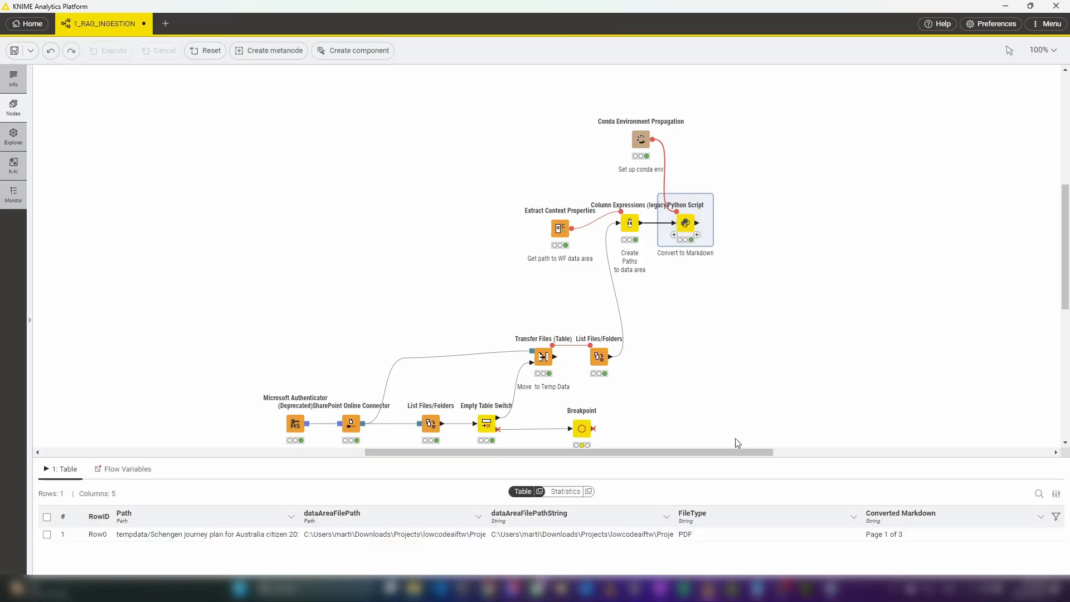
Step: Inspect the full Converted Markdown text in the Python Script's output row, and close the text viewer
left_click(1043, 533)
left_click_drag(673, 313, 680, 89)
mouse_move(849, 125)
left_mouse_down()
mouse_move(847, 212)
mouse_move(847, 114)
left_mouse_up()
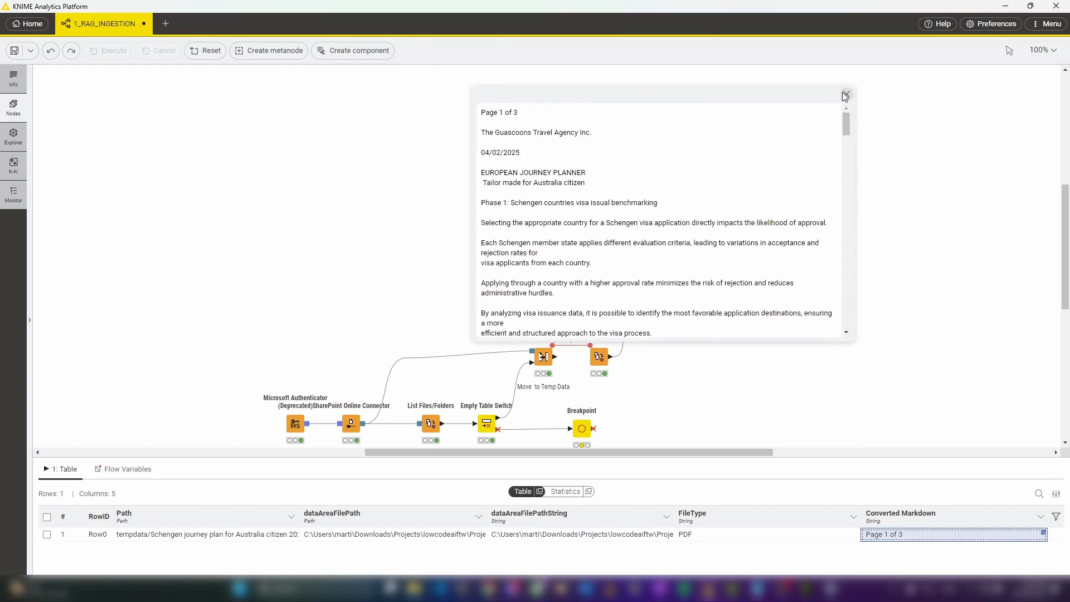
left_click(846, 96)
Step: Undo the removal of the Generate Timestamp Column Expressions (legacy) node and execute it
left_click(783, 240)
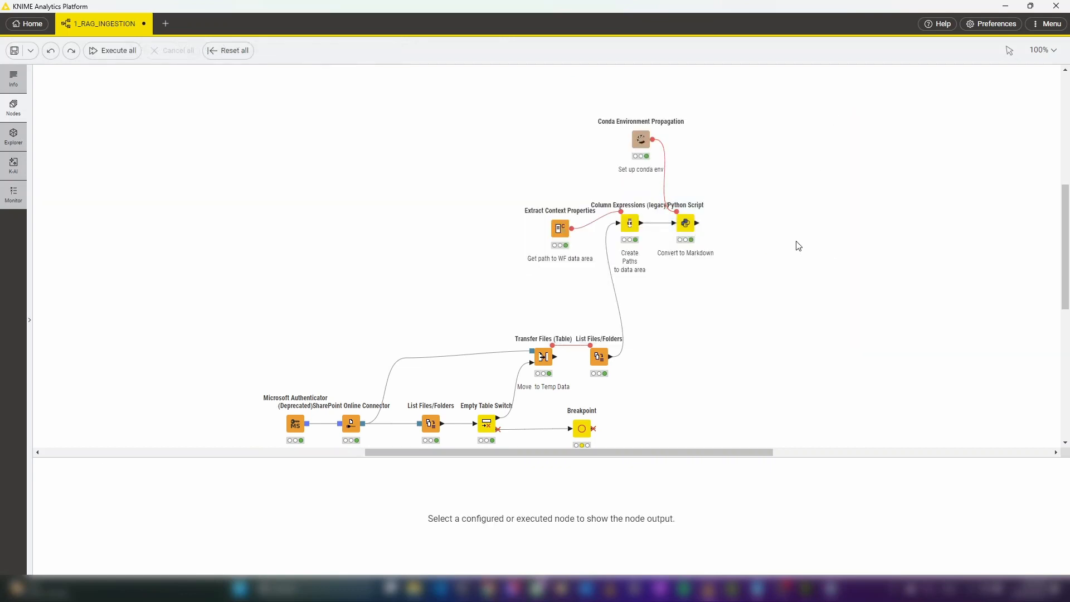
key("ctrl+z")
left_click(759, 218)
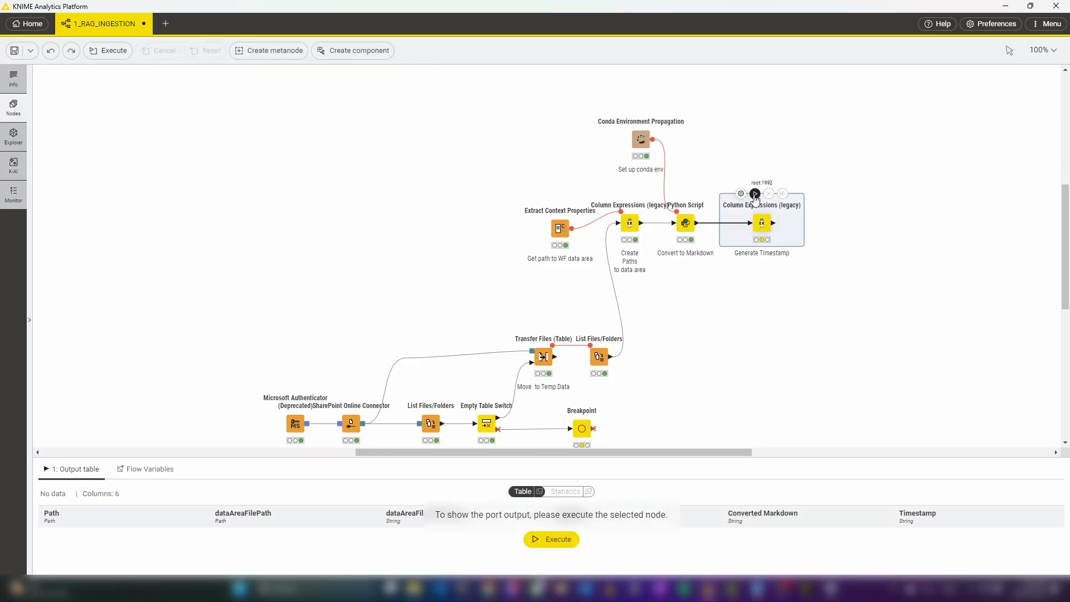
left_click(756, 194)
Step: Undo the removal of the Workflow Data Area Connector and Transfer Files nodes, and execute the connector
left_click_drag(736, 452, 790, 371)
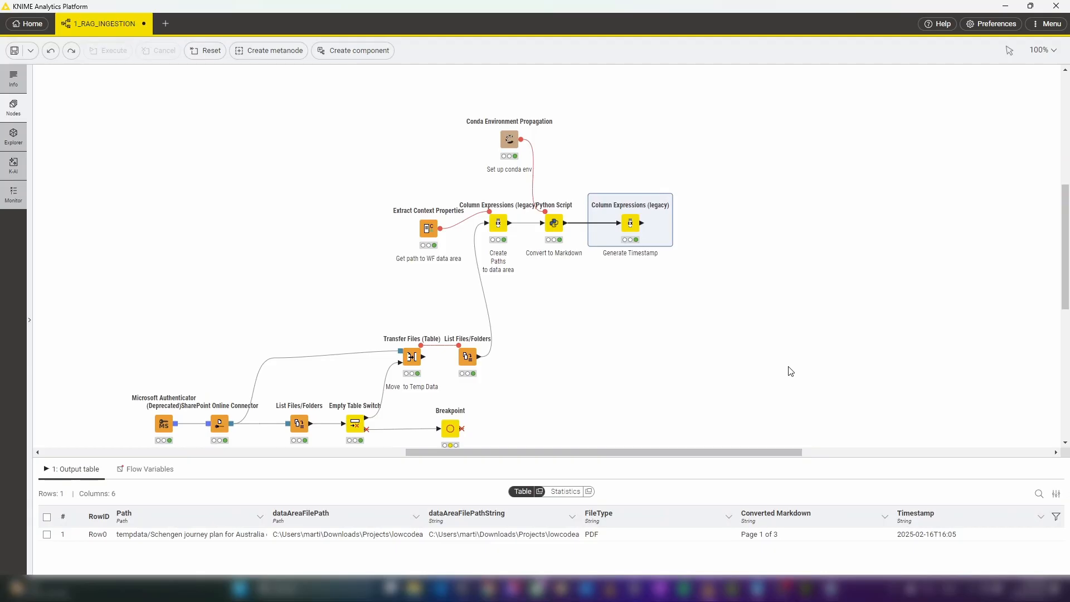
left_click(791, 371)
key("ctrl+z")
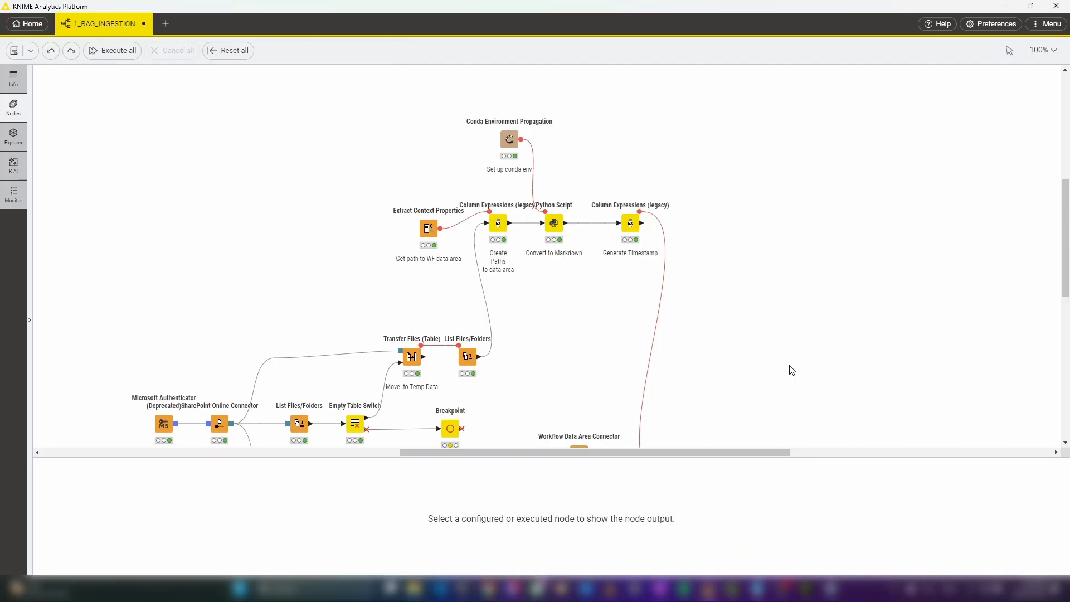
scroll(791, 370, "down", 5)
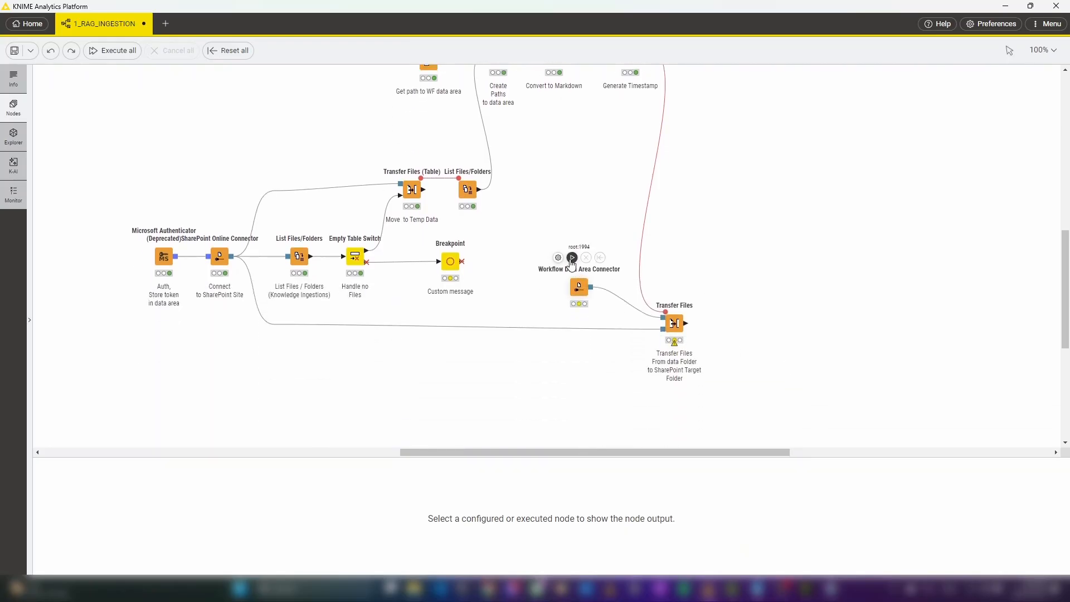
left_click(572, 257)
left_click(576, 282)
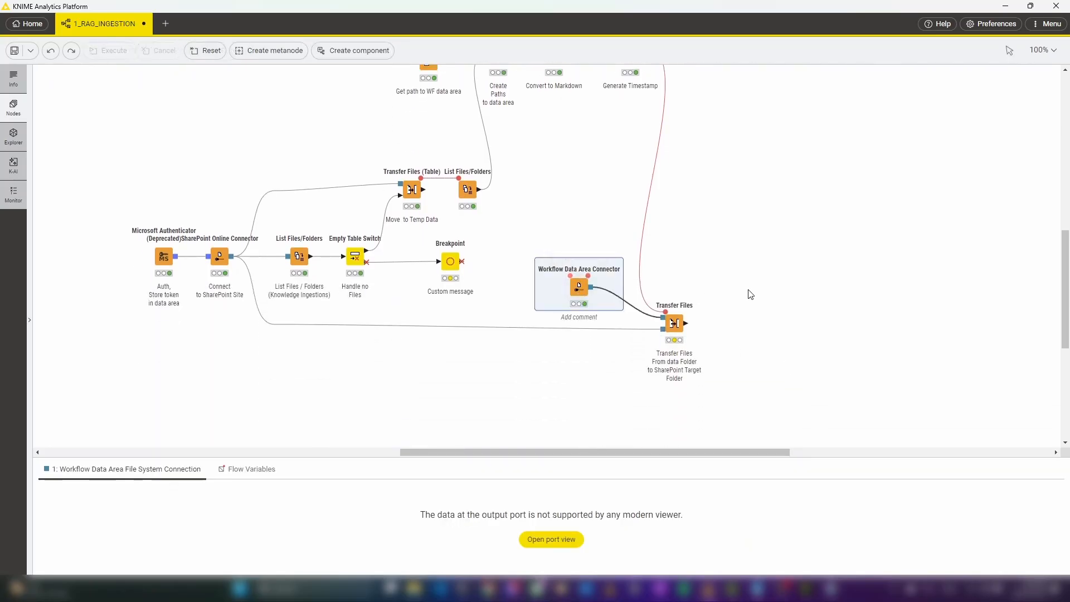
Step: Execute the Transfer Files node to move the files from the data folder to the SharePoint target folder
scroll(750, 295, "down", 2)
left_click(675, 267)
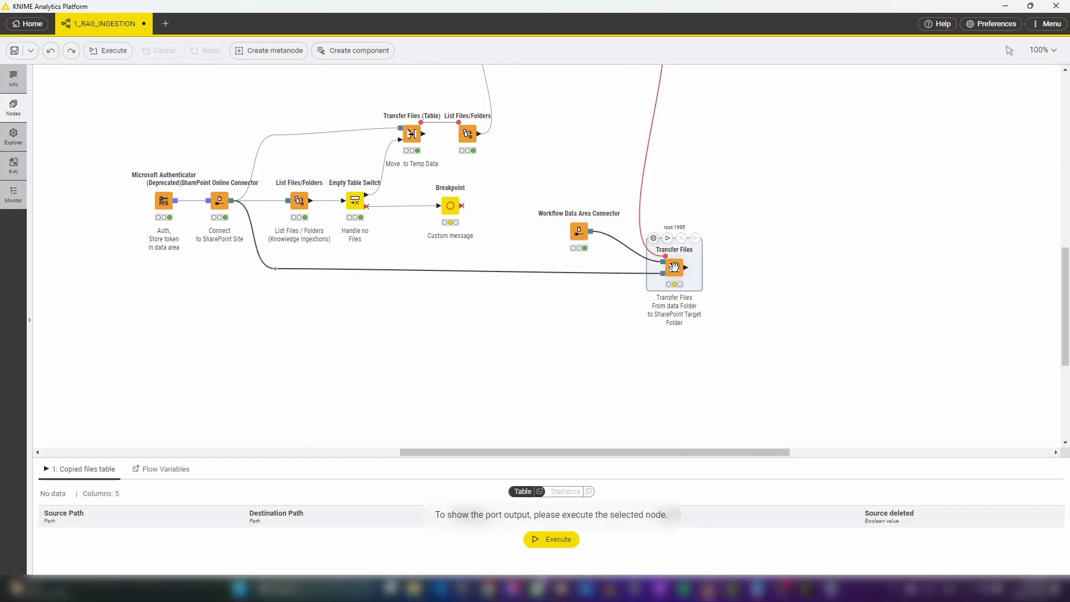
left_click(667, 238)
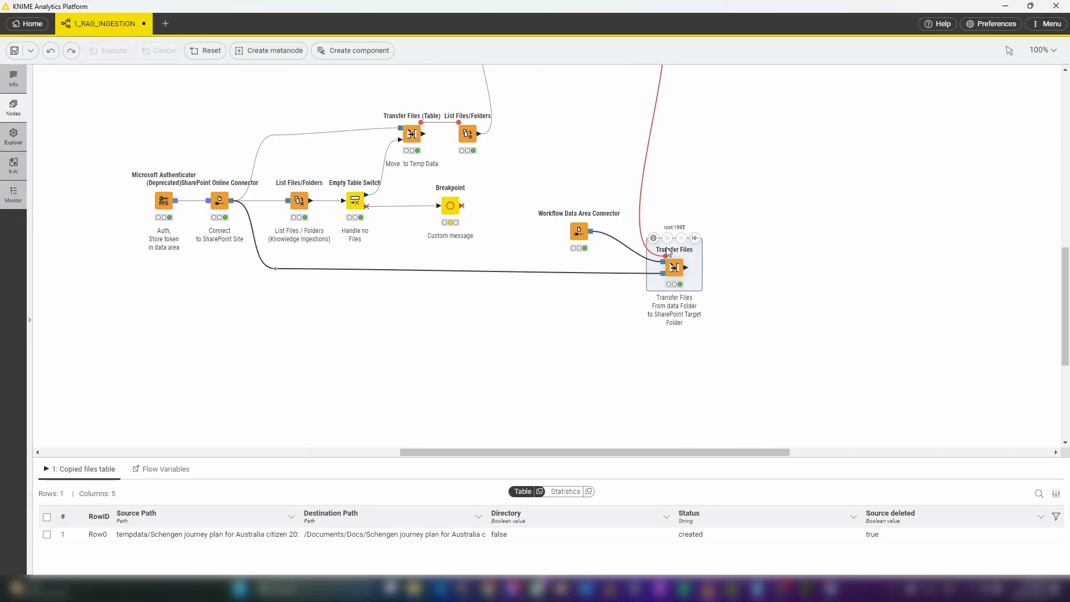
Step: Review the Transfer Files source and destination folders, transfer policy and source deletion option, and close the settings
left_click(654, 238)
left_click(444, 176)
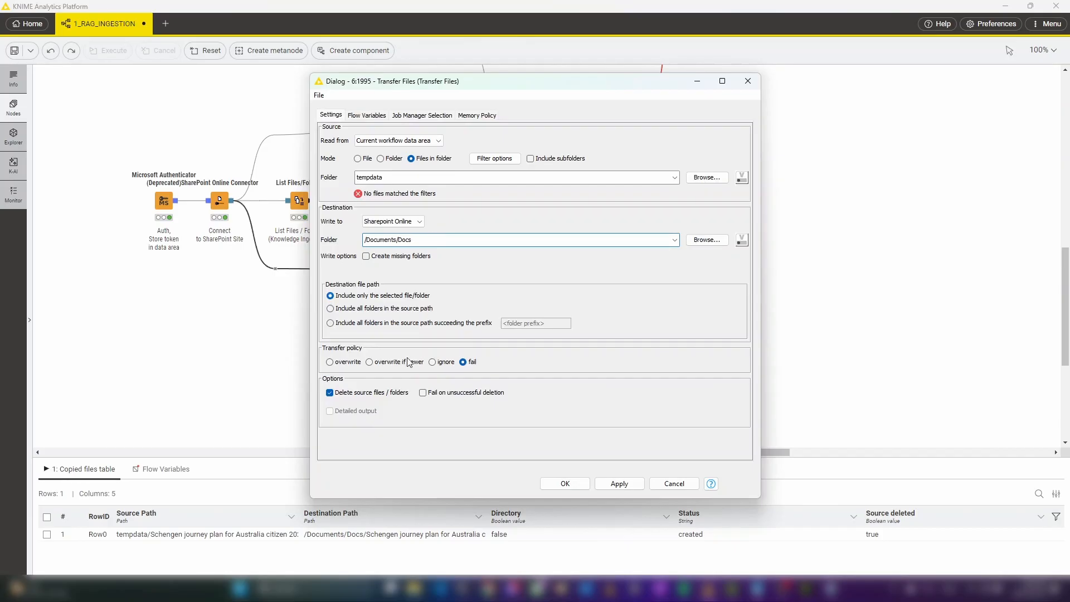
left_click(577, 484)
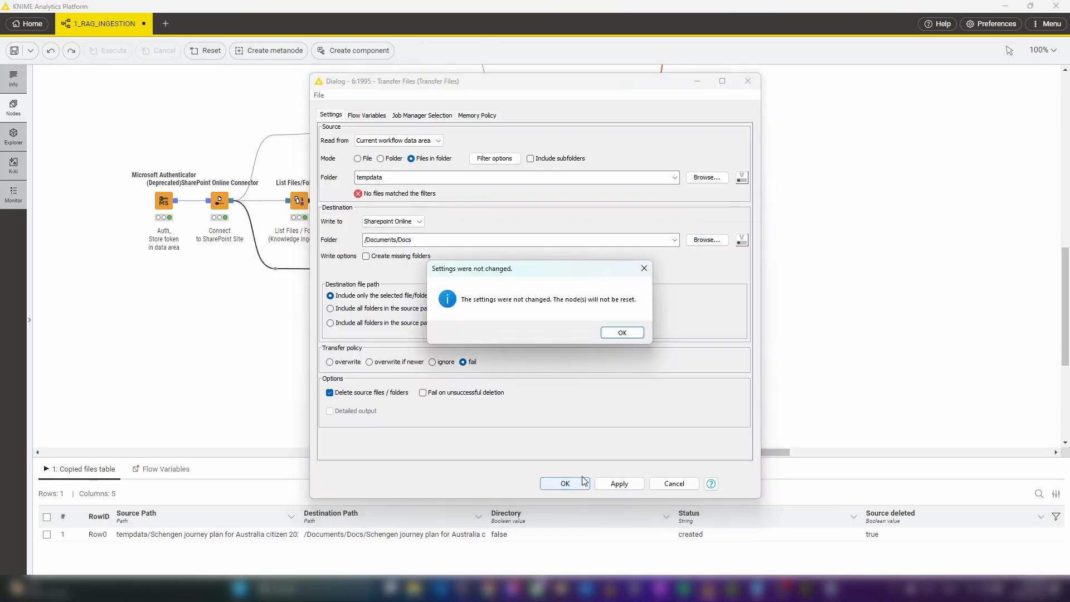
left_click(625, 332)
Step: Undo the removal of the Column Expressions (legacy) node after Transfer Files and execute it to convert the destination path to a string
left_click(776, 321)
key("ctrl+z")
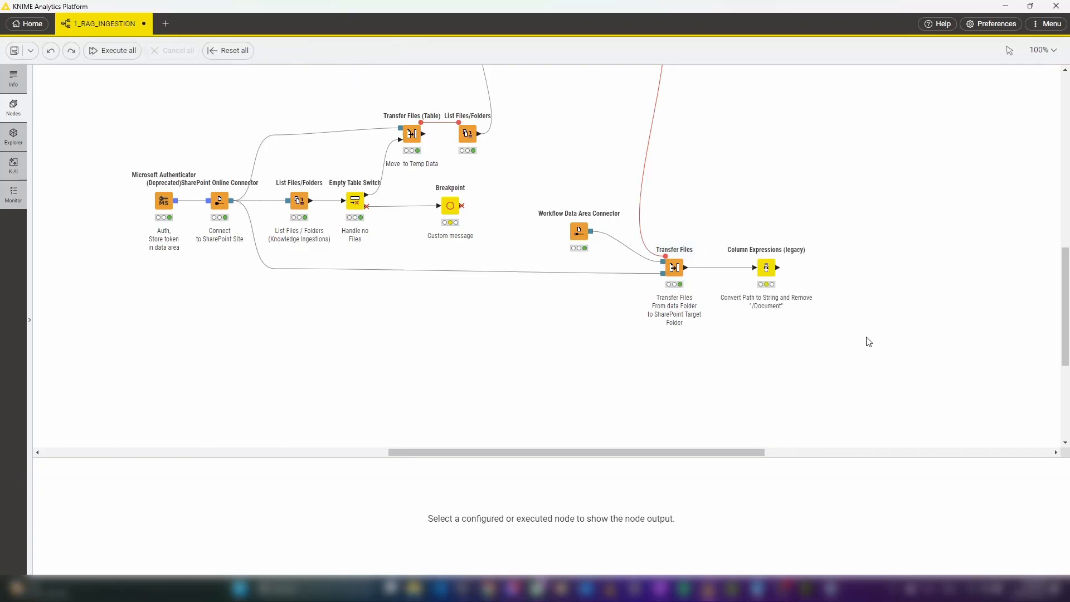
left_click_drag(758, 447, 808, 452)
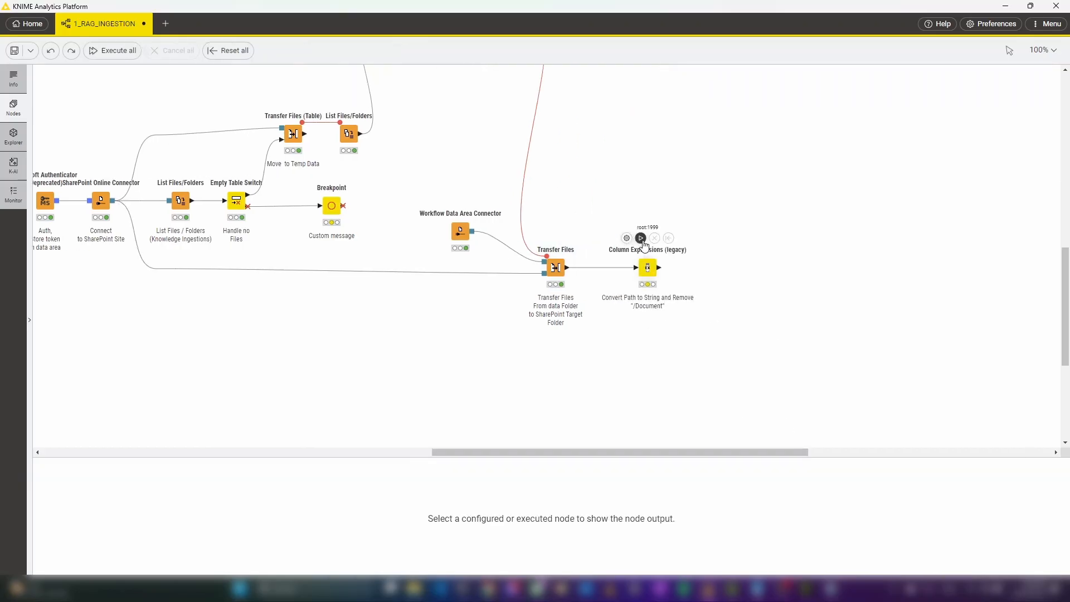
left_click(647, 270)
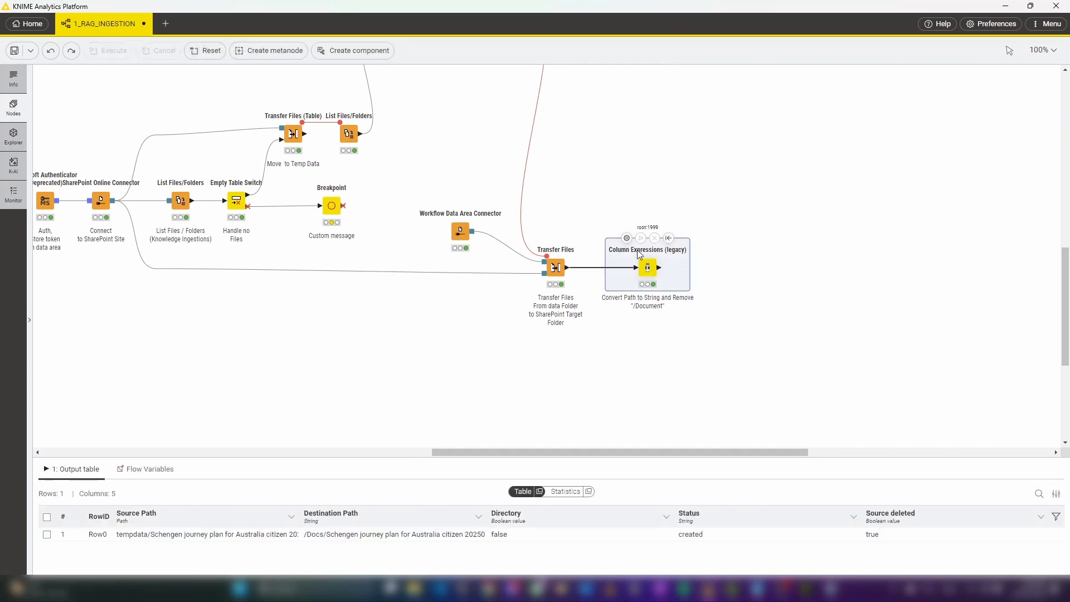
Step: Review the path-replacement expression of the Column Expressions (legacy) node, evaluate it on the first row and close the settings
left_click(628, 240)
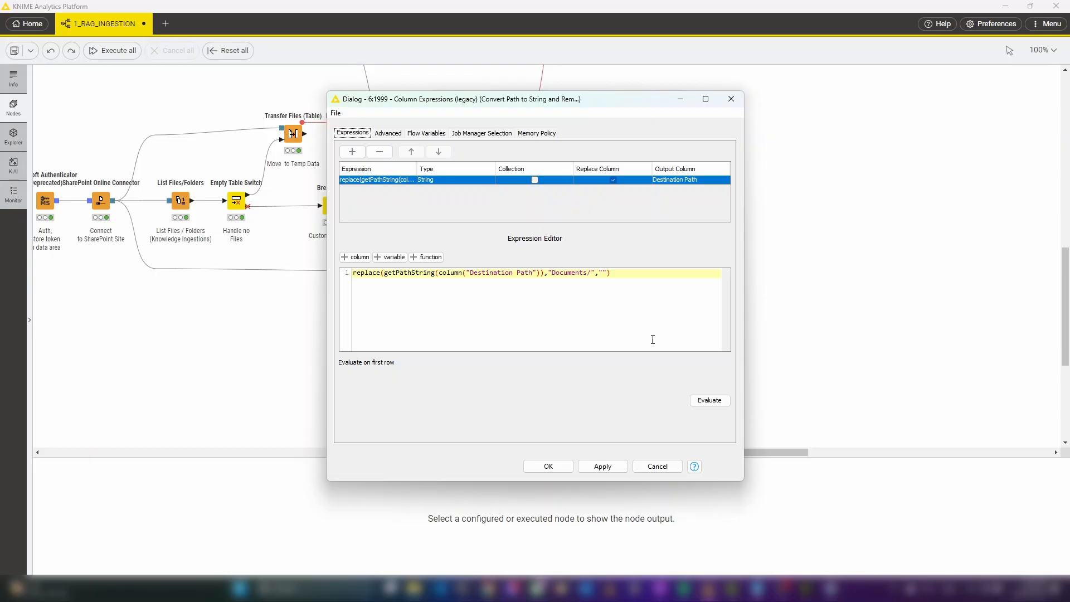
left_click(710, 401)
left_click_drag(517, 380, 341, 381)
left_click(549, 467)
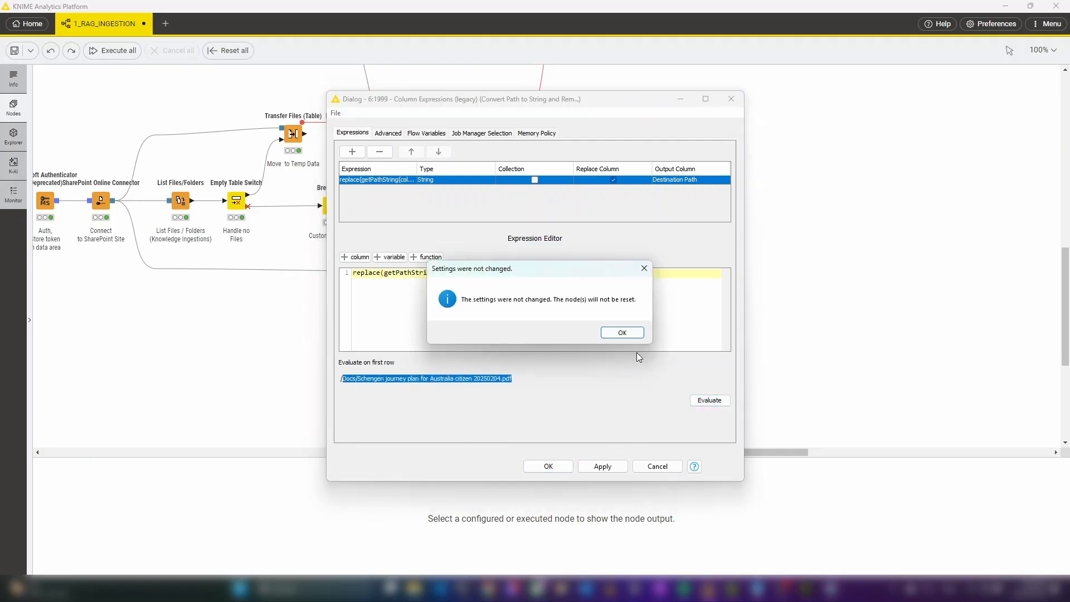
left_click(629, 335)
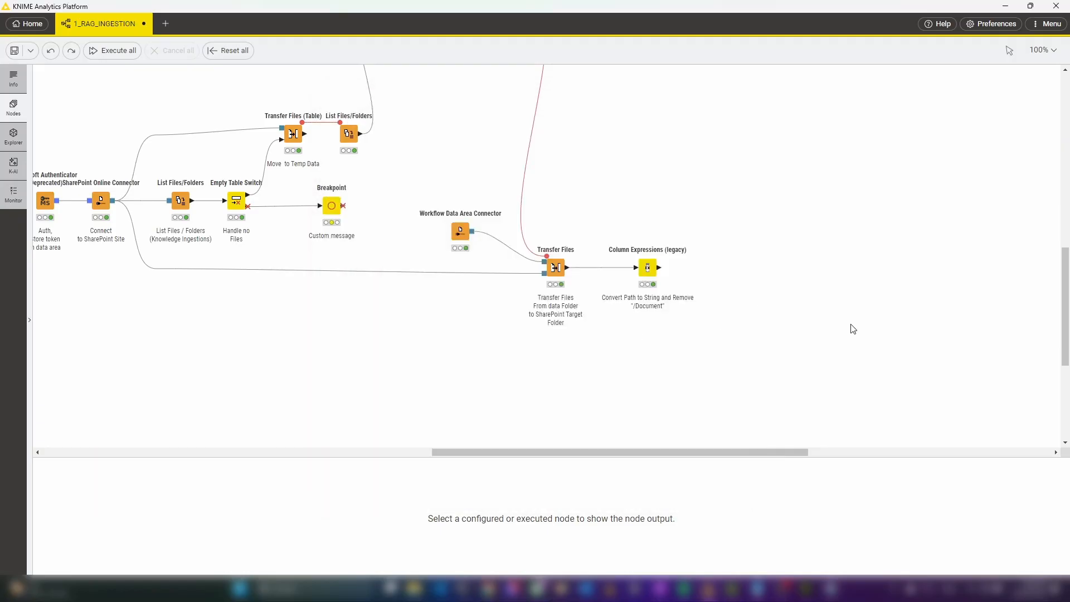
Step: Undo the removal of the Generate Link to access Python Script node and execute it
key("ctrl+z")
left_click(735, 238)
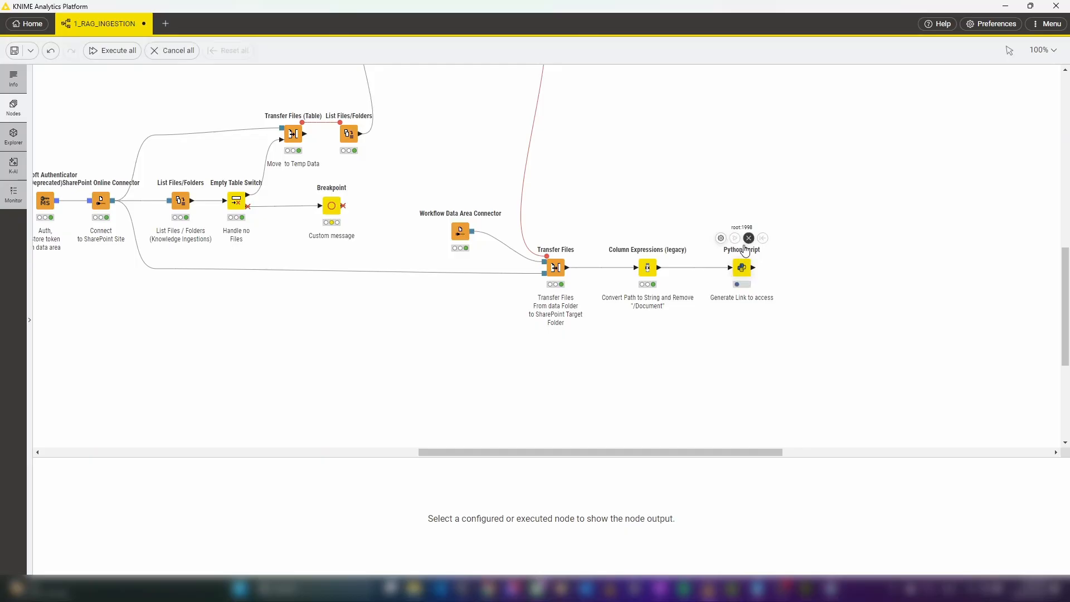
left_click(732, 268)
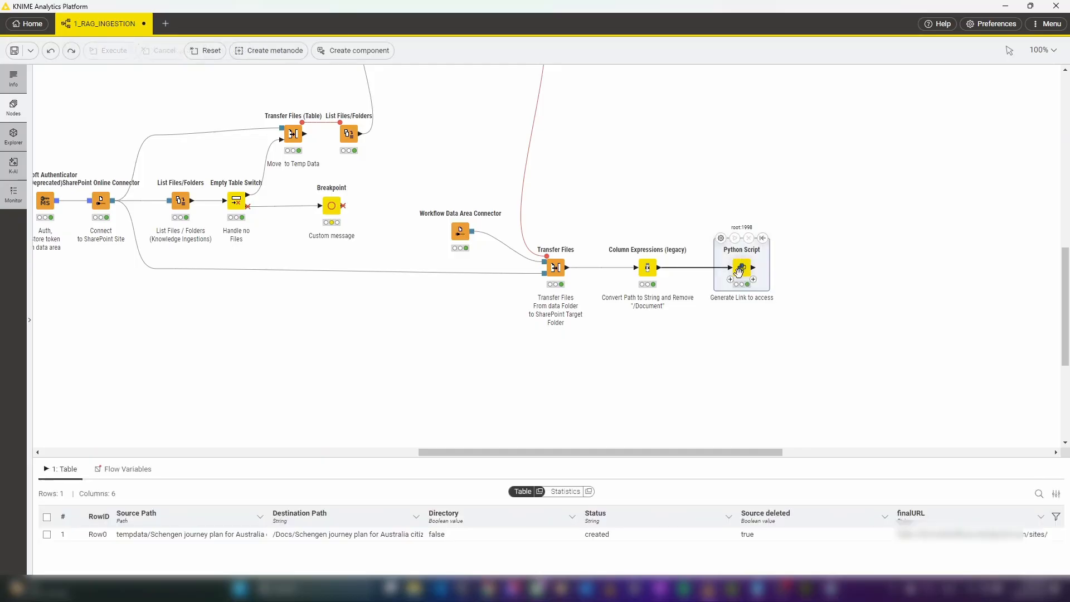
Step: Copy the generated finalURL value, open it in Chrome to check the SharePoint PDF, and return to KNIME
left_click(899, 538)
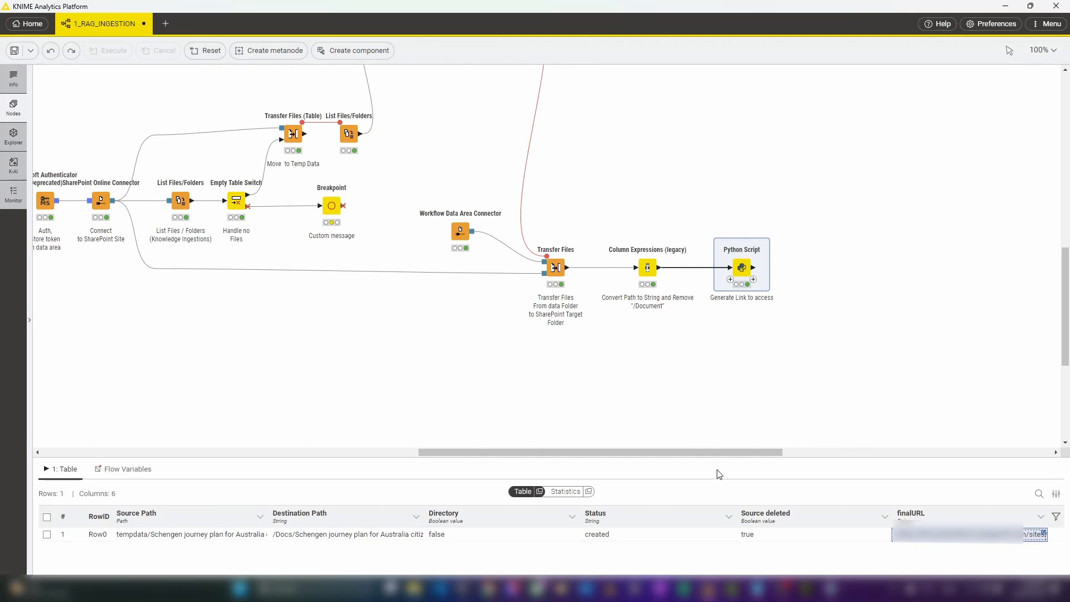
mouse_move(651, 586)
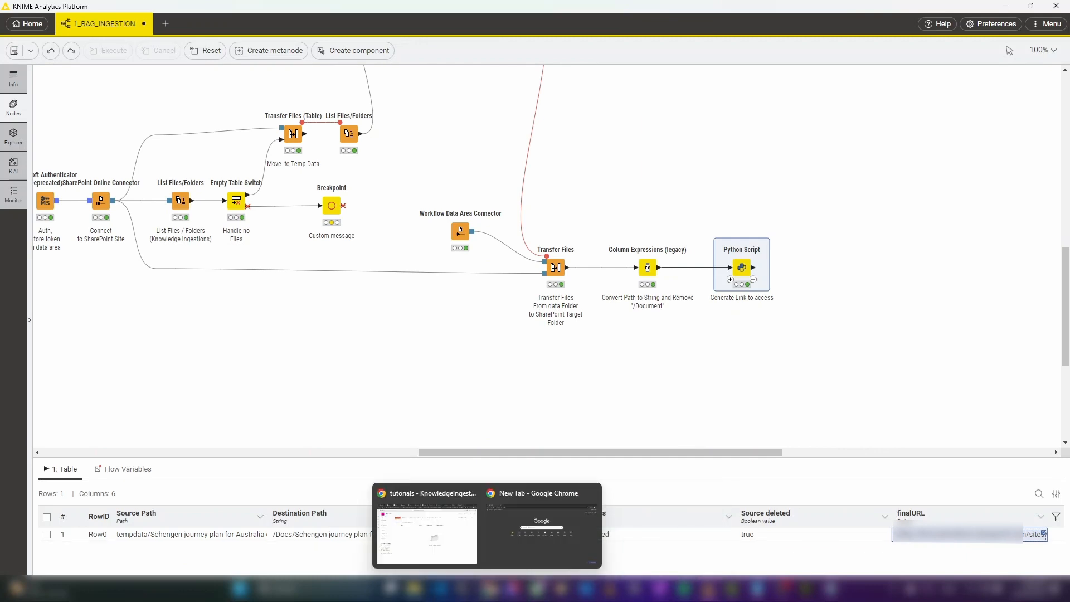
left_click(549, 521)
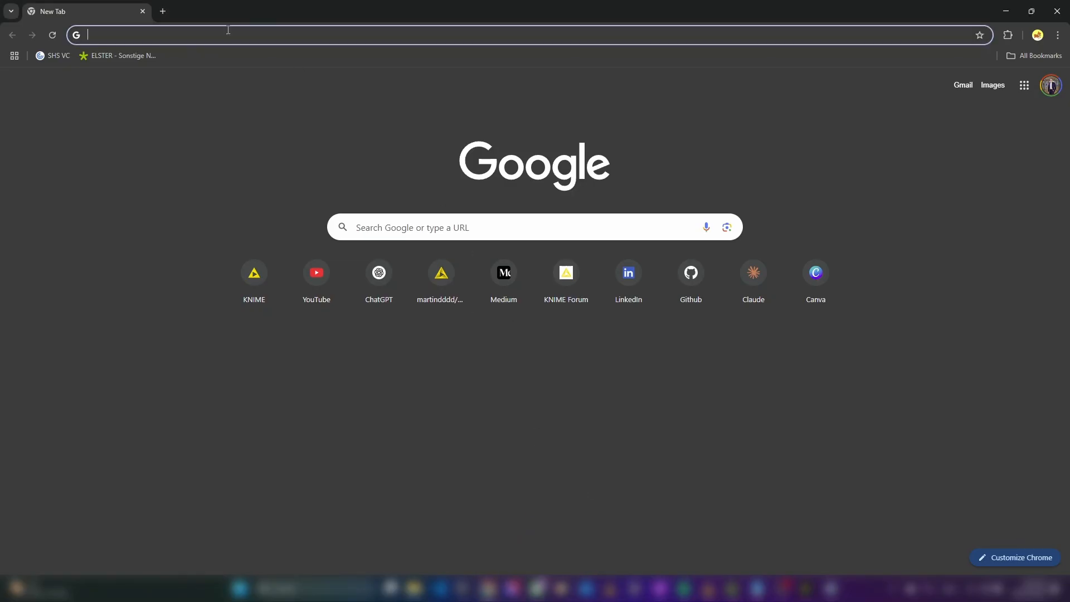
type("https://finnovationflows.sharepoint.com/sites/tutorials/Shared%20Documents/Docs/Schengen%20journey%20plan%20for%20Australia%20citizen%2020250204.pdf?web=1")
key("Return")
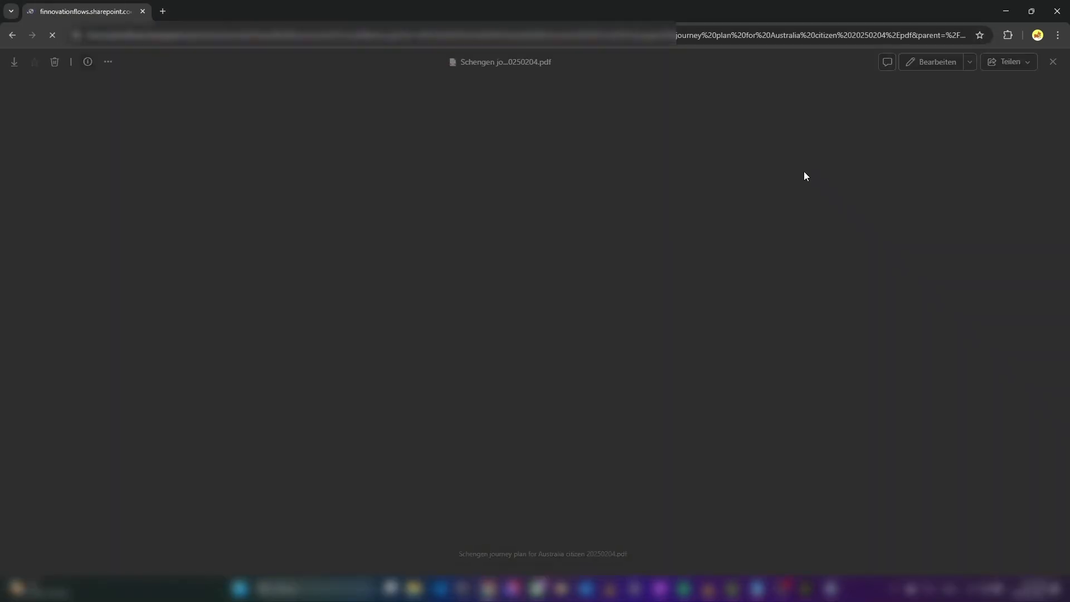
scroll(650, 331, "down", 10)
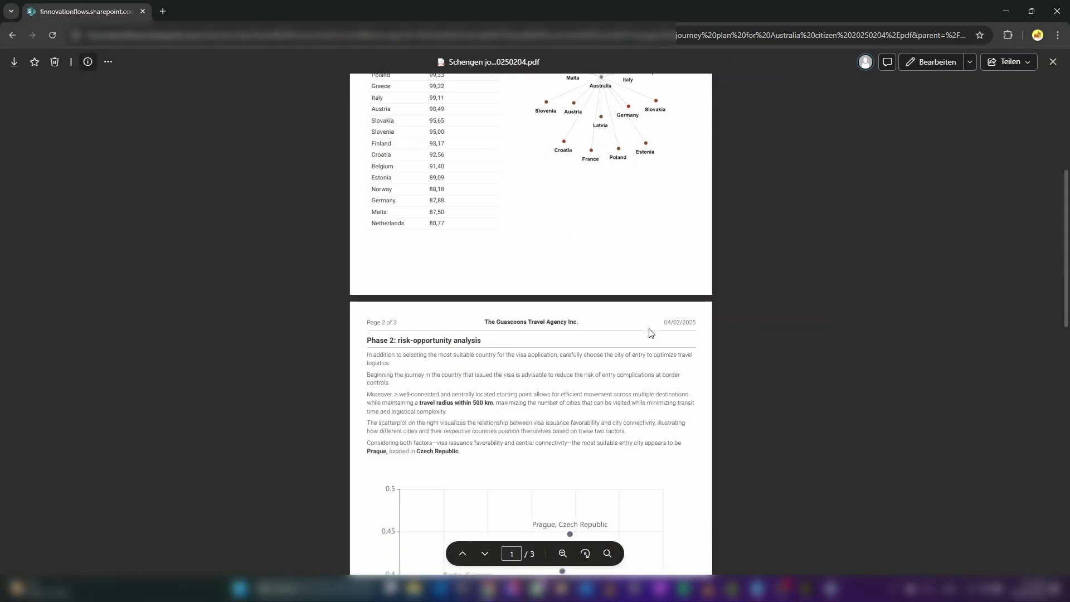
left_click(1006, 11)
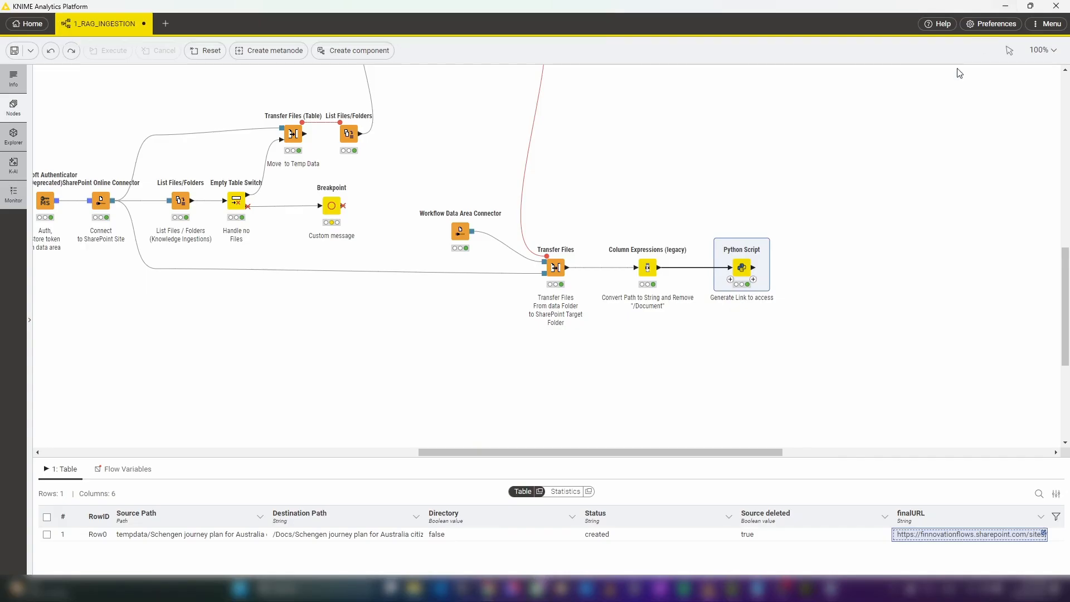
Step: Undo the removal of the Joiner node that combines the Markdown and timestamp with the SharePoint URL
left_click(862, 267)
left_click_drag(758, 449, 818, 443)
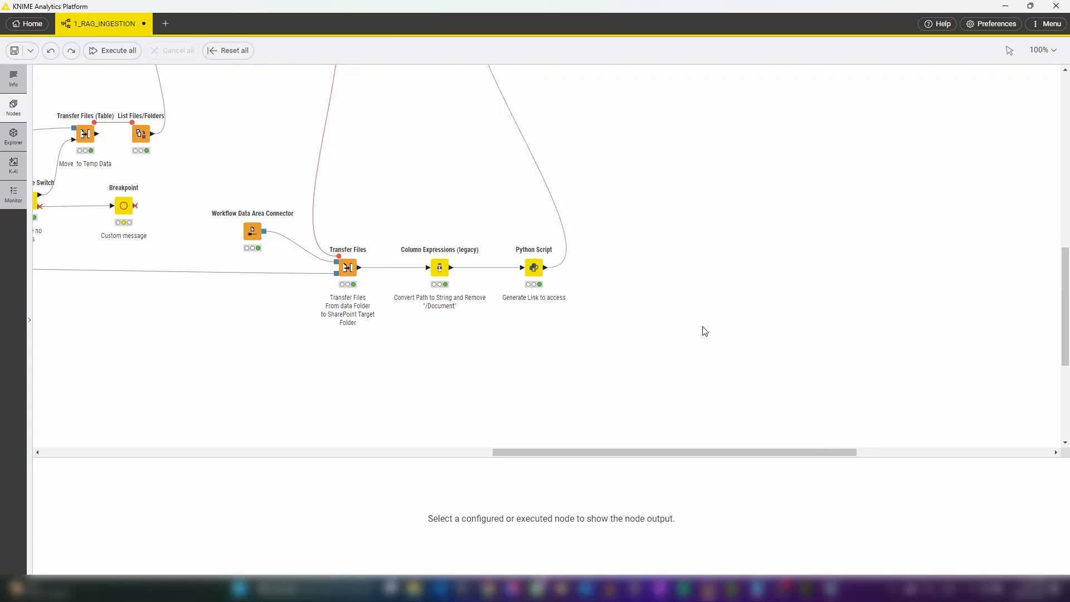
scroll(704, 331, "up", 5)
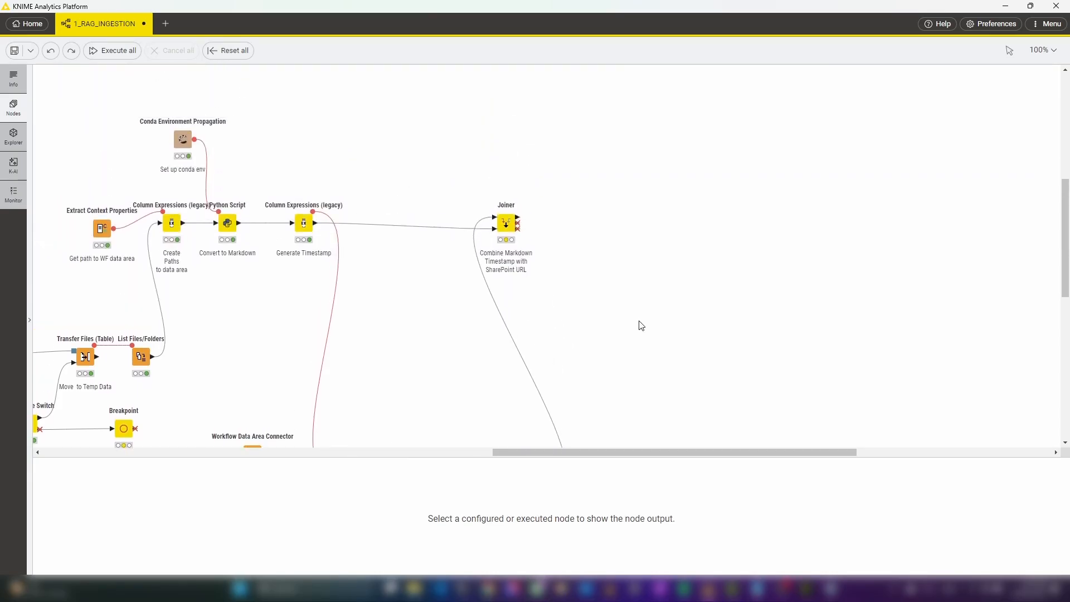
Step: Review the Joiner's matching criteria and included output columns, accept the settings, and execute the node
double_click(508, 225)
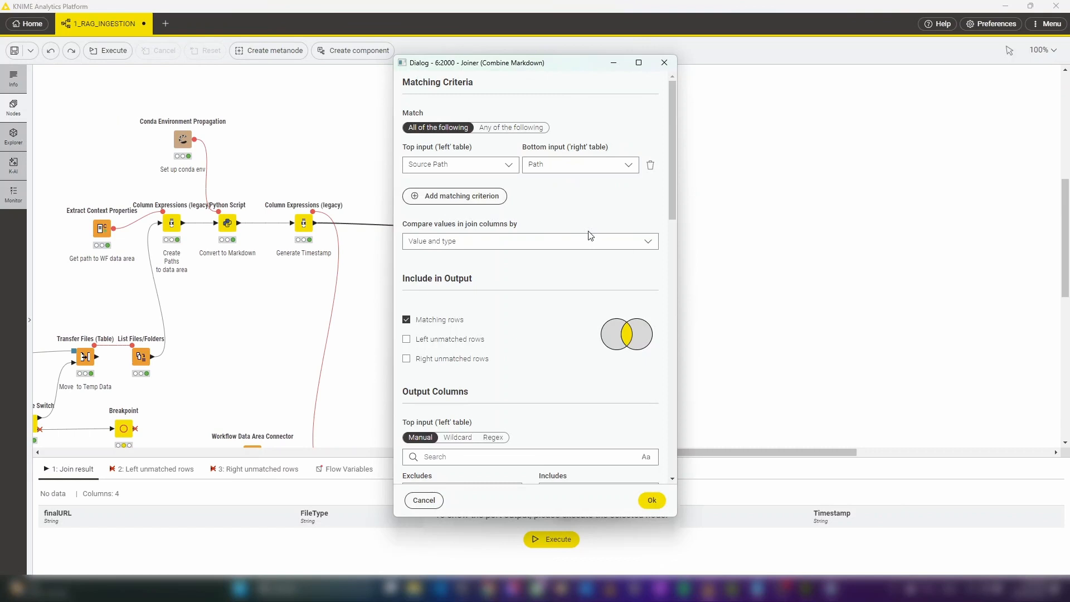
scroll(594, 357, "down", 5)
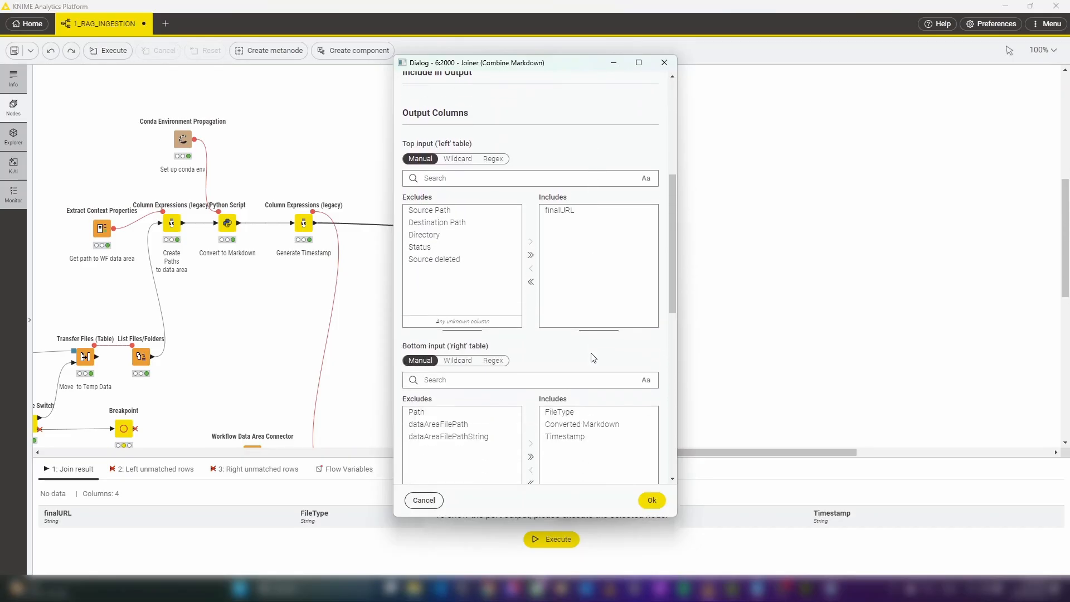
scroll(594, 358, "down", 1)
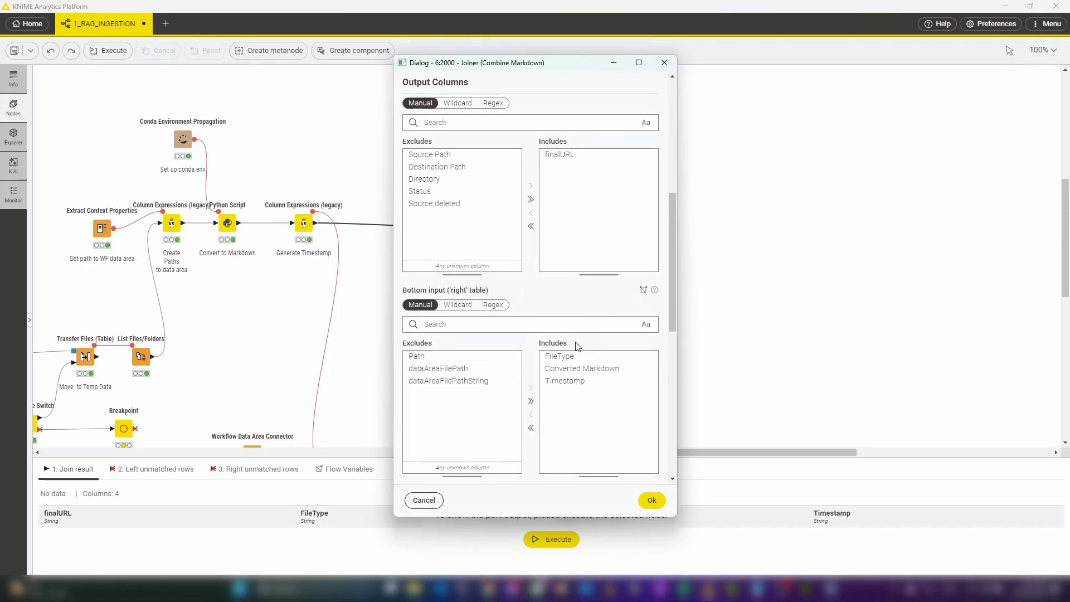
left_click(651, 500)
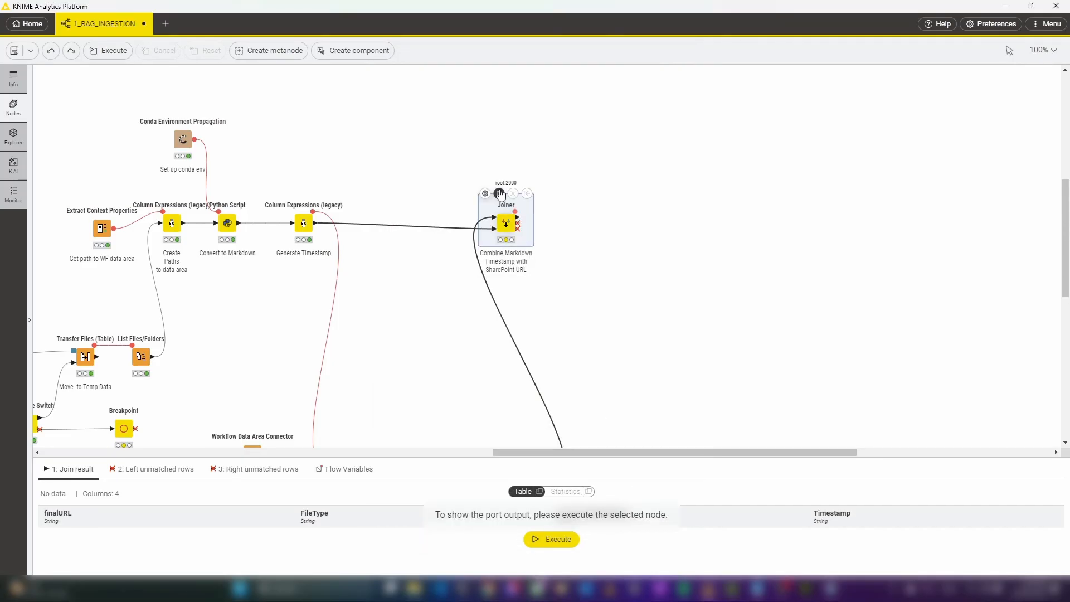
left_click(578, 236)
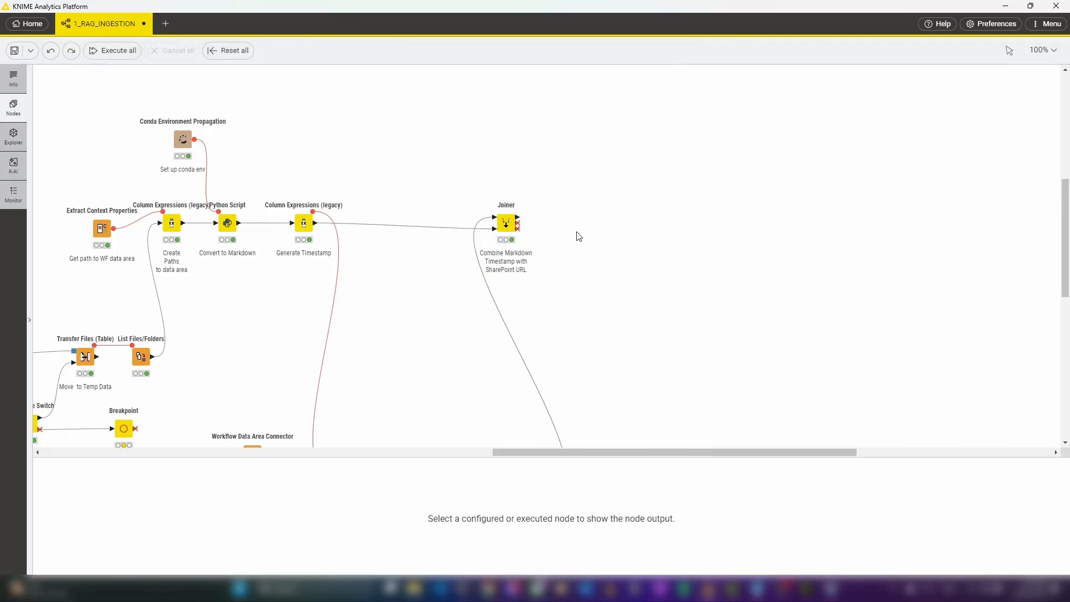
Step: Undo the removal of the Text Chunker node and execute it
key("ctrl+z")
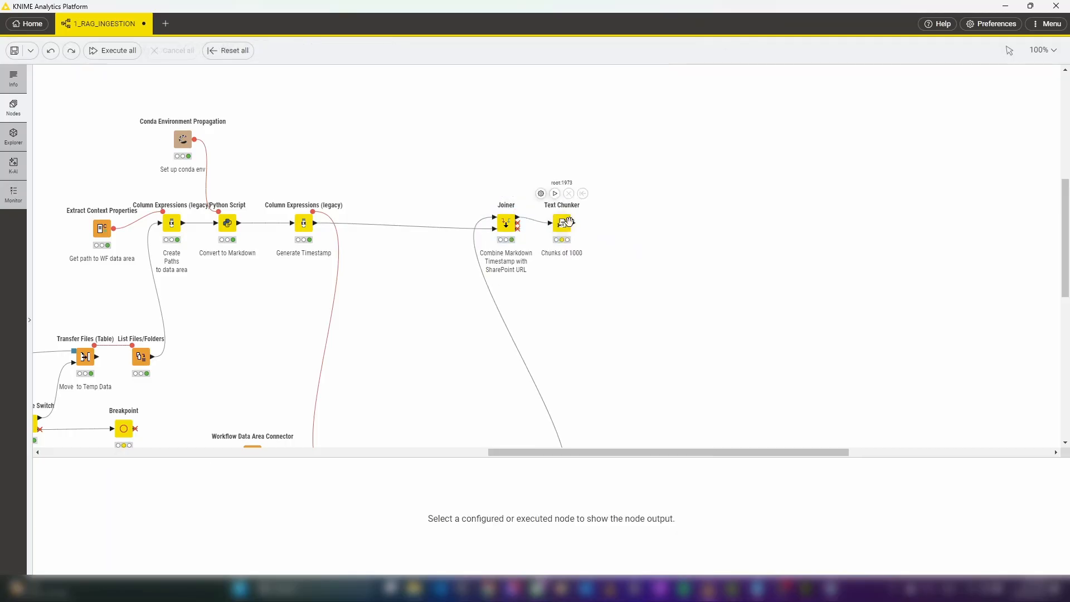
left_click(555, 194)
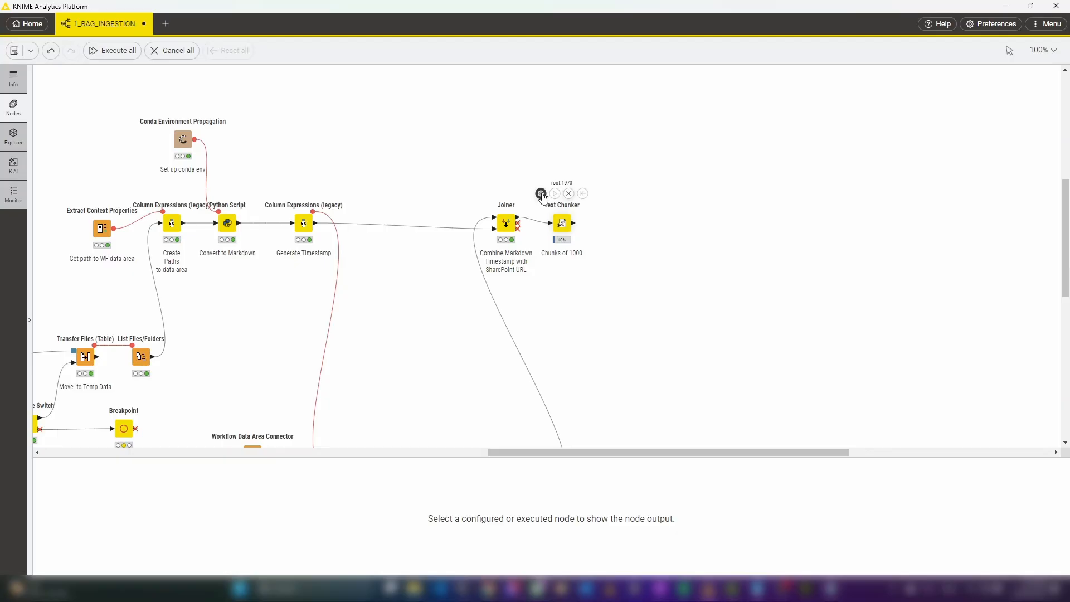
left_click(552, 207)
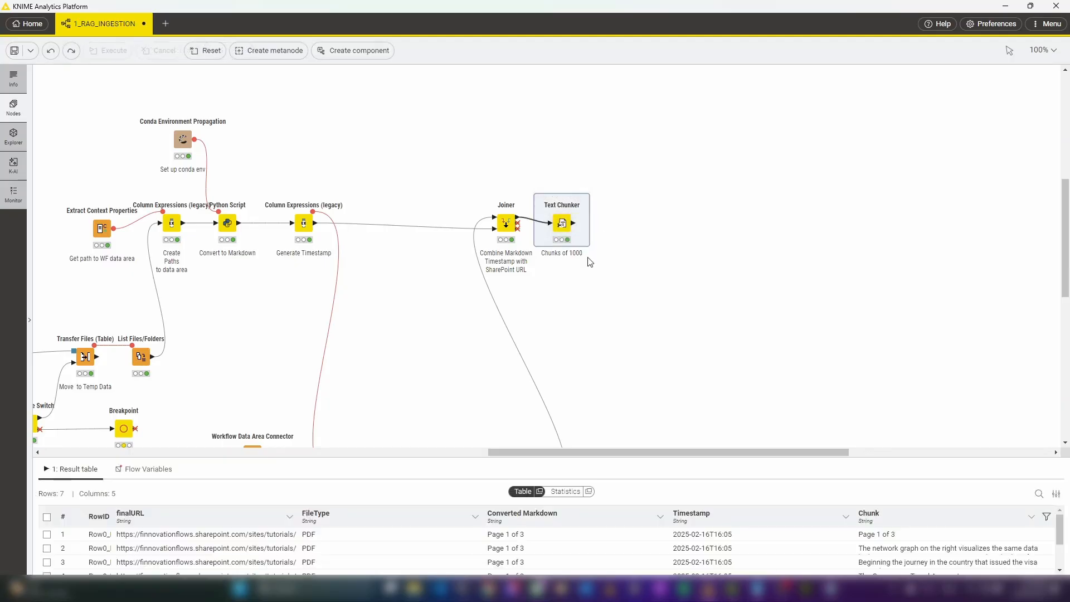
Step: Examine the Joiner and Text Chunker output tables, and review the Text Chunker's document column, chunk size and chunk overlap settings
left_click(506, 226)
left_click(560, 223)
scroll(641, 540, "down", 3)
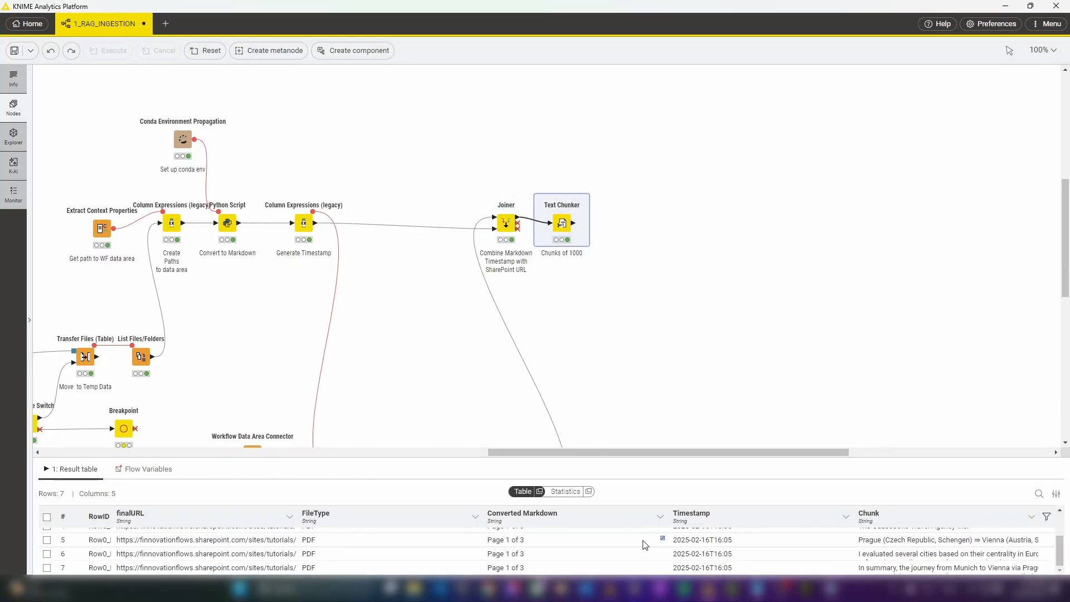
double_click(551, 205)
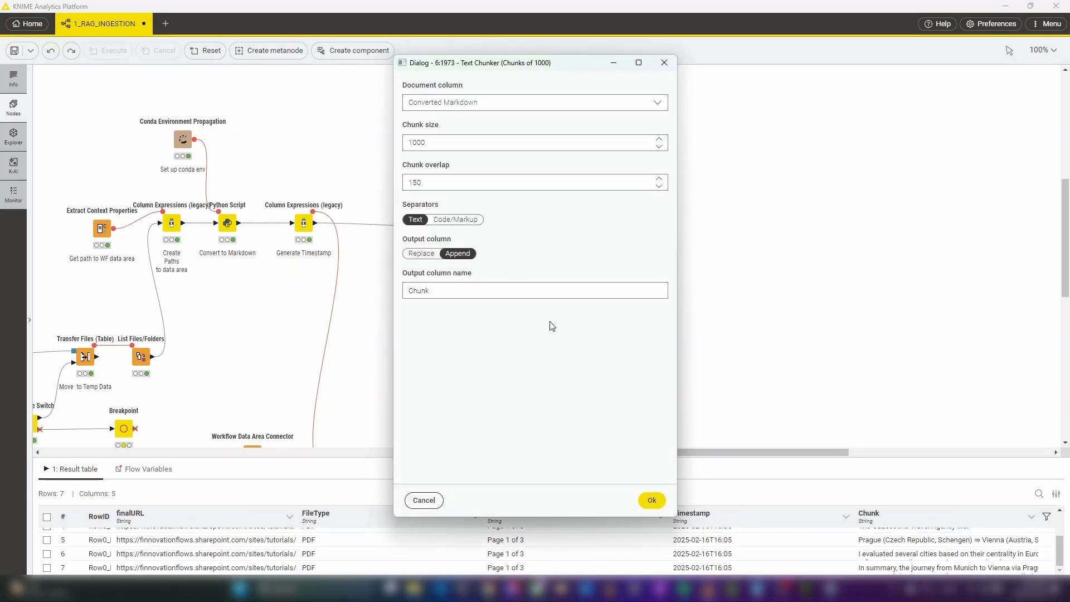
left_click(653, 501)
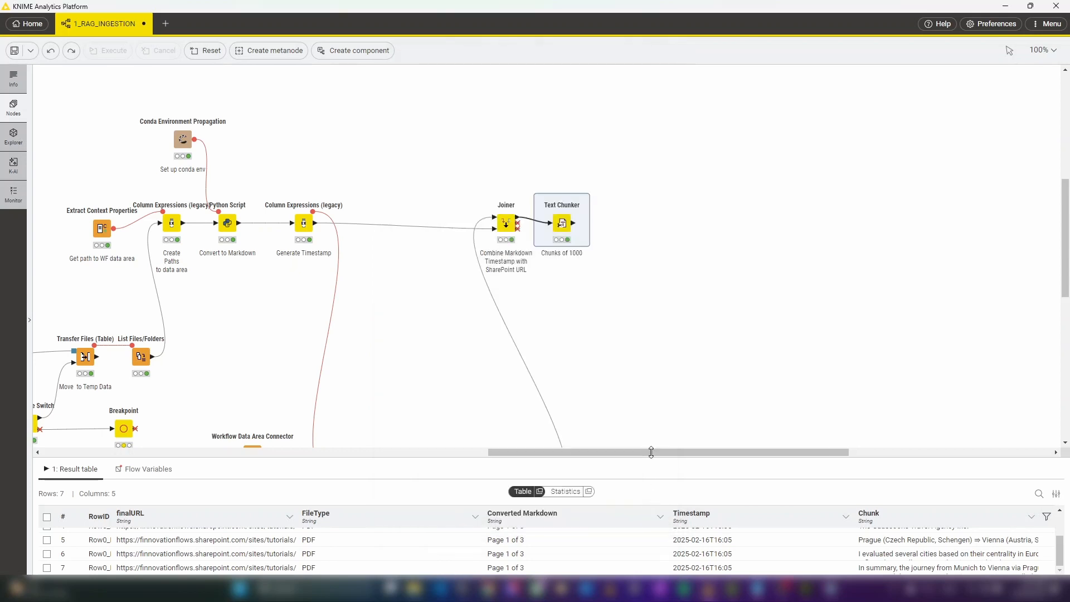
Step: Undo the removal of the Table Manipulator node and execute it after reviewing its column selection and renaming settings
left_click(693, 292)
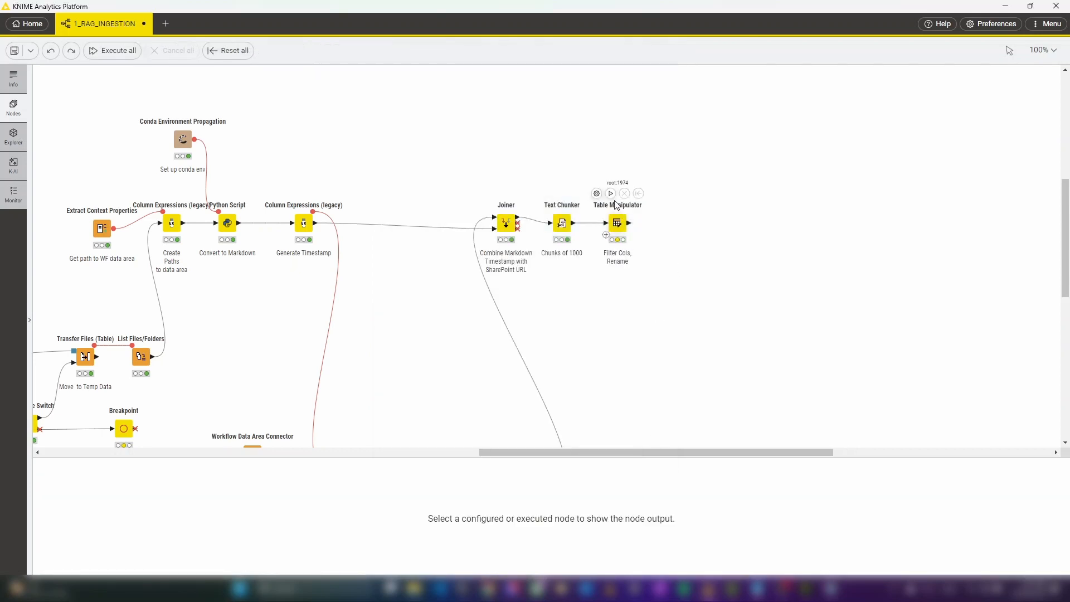
left_click(598, 195)
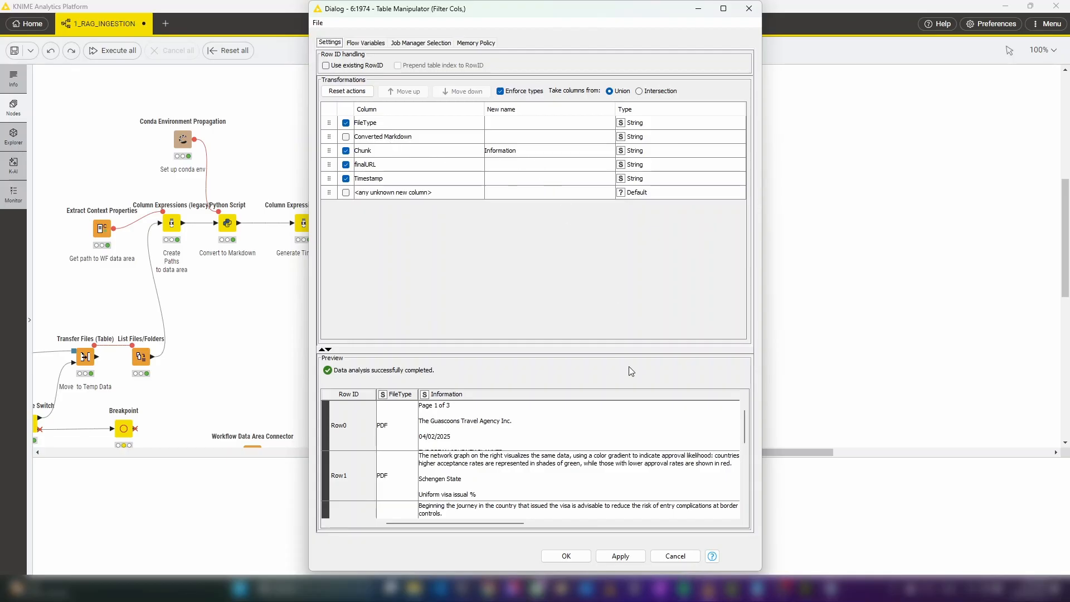
left_click(566, 556)
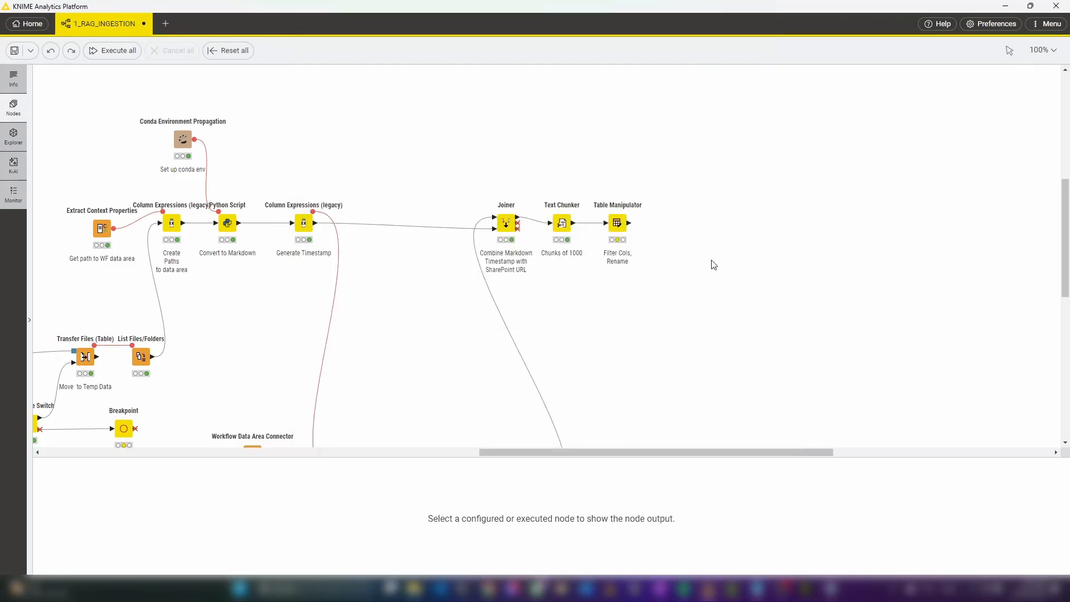
left_click(598, 195)
Step: Undo the removal of the Text Embedder and the OpenAI credential, authenticator and connector nodes, and execute the OpenAI Embeddings Connector
key("ctrl+z")
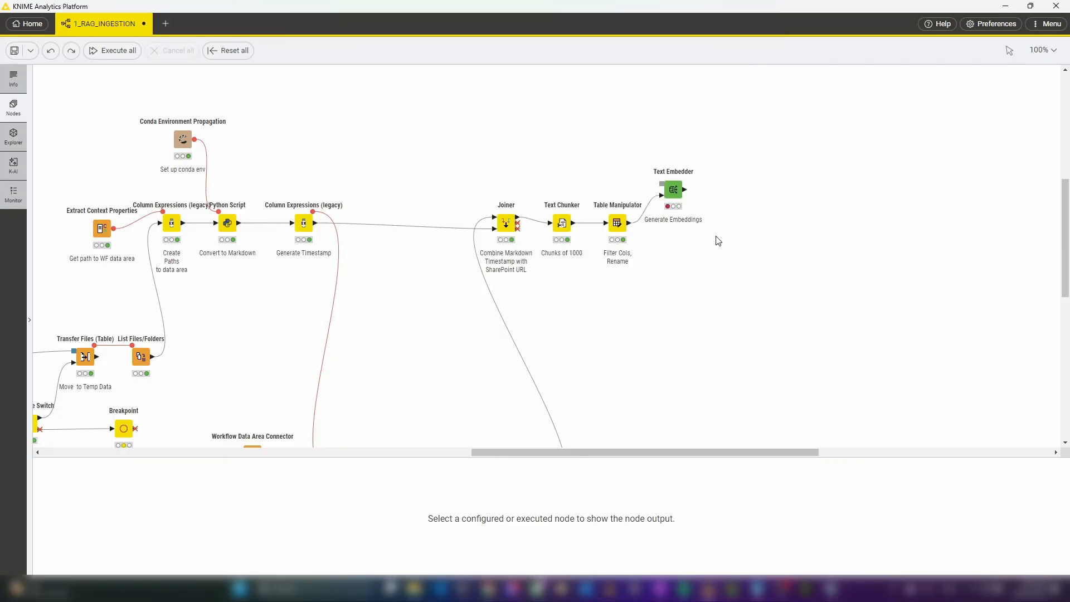
scroll(770, 347, "up", 5)
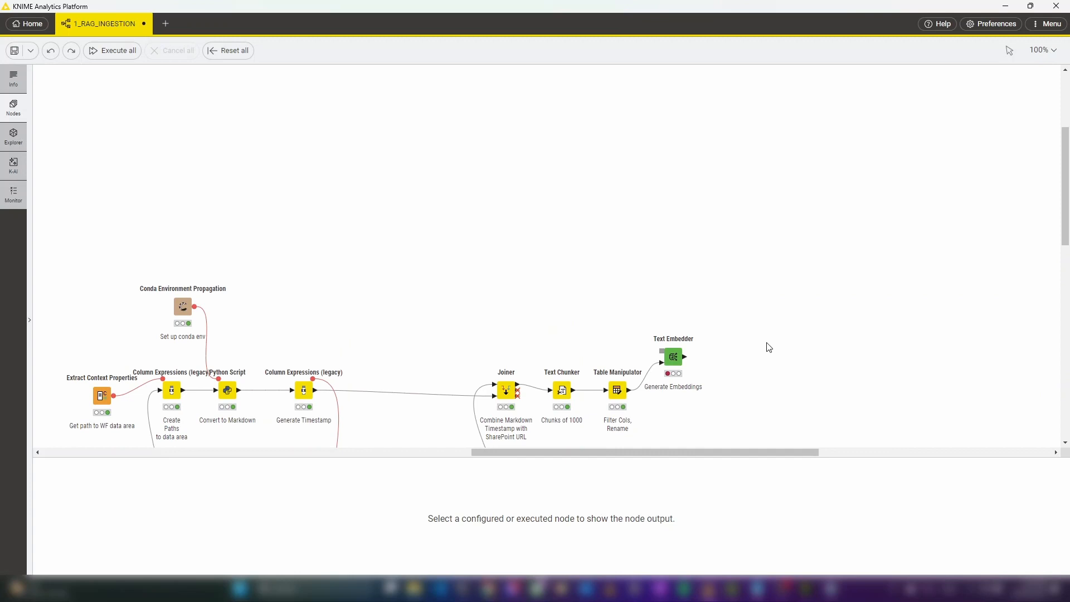
key("ctrl+z")
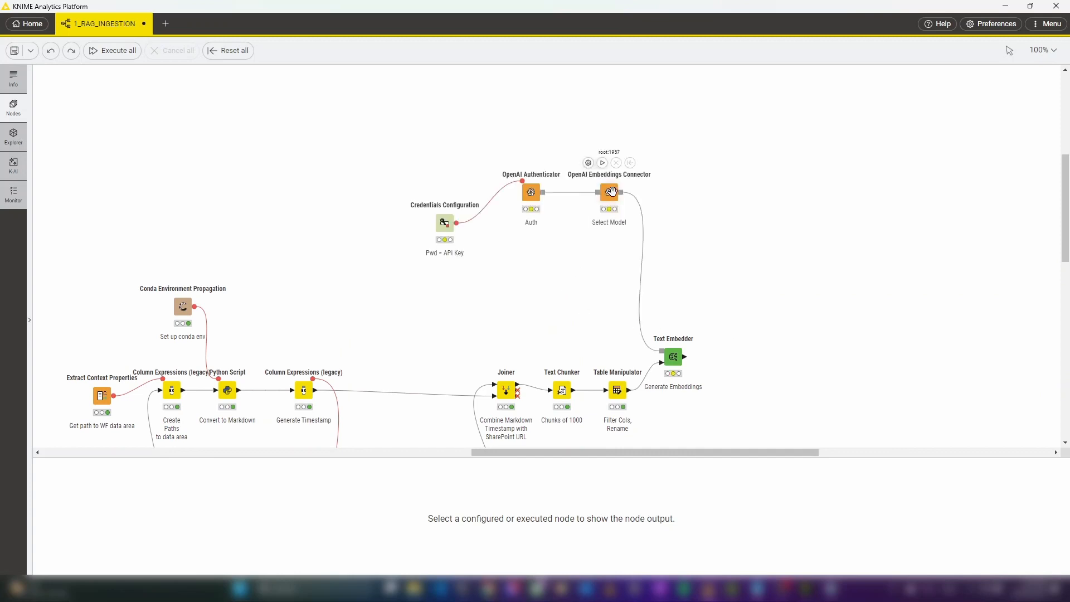
left_click(603, 163)
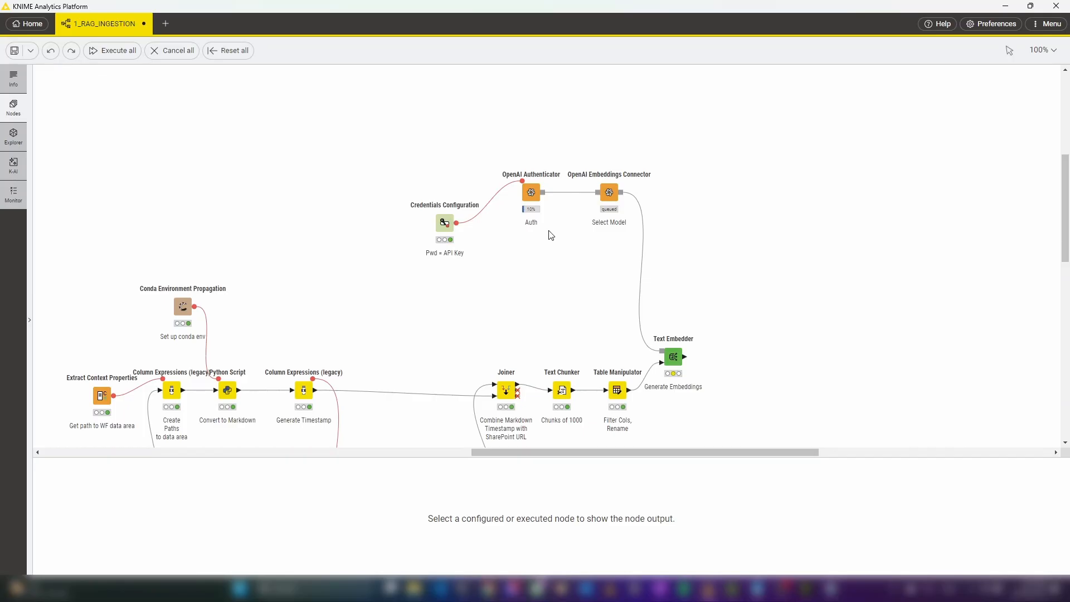
Step: Review the Credentials Configuration node's variable name and stored password settings, and close the dialog without changing anything
double_click(445, 223)
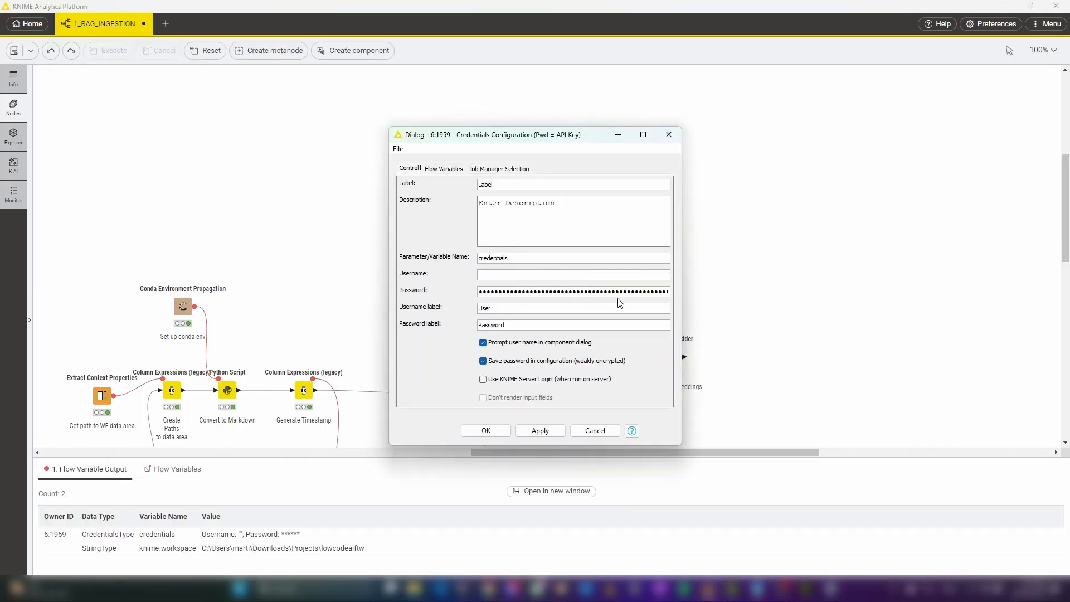
left_click(484, 432)
left_click(485, 433)
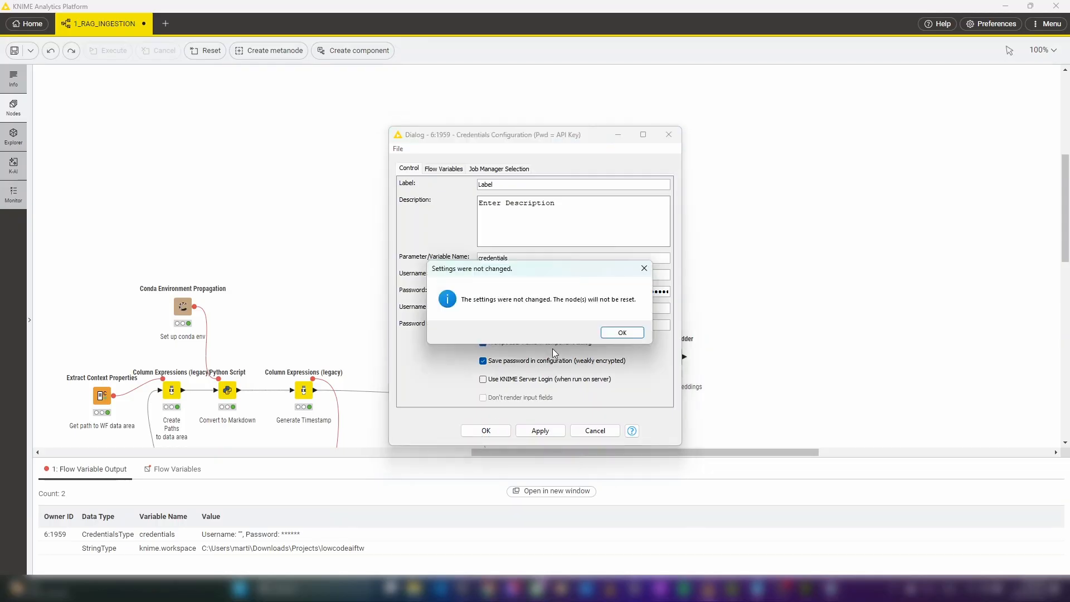
left_click(622, 333)
Step: Examine the OpenAI Authenticator's API key credential and its advanced base URL setting
left_click(527, 189)
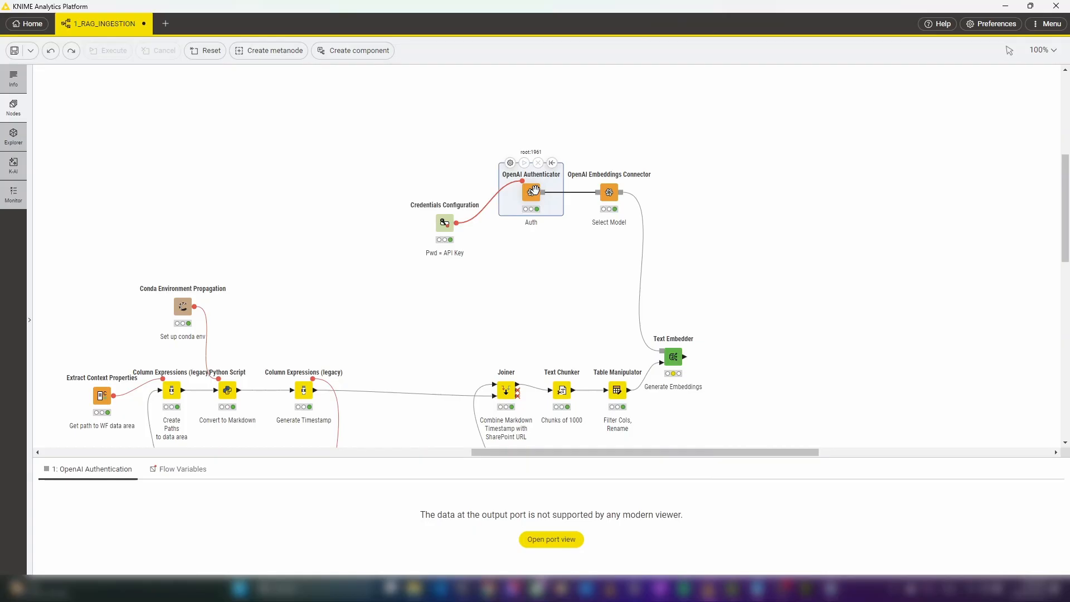
left_click(512, 164)
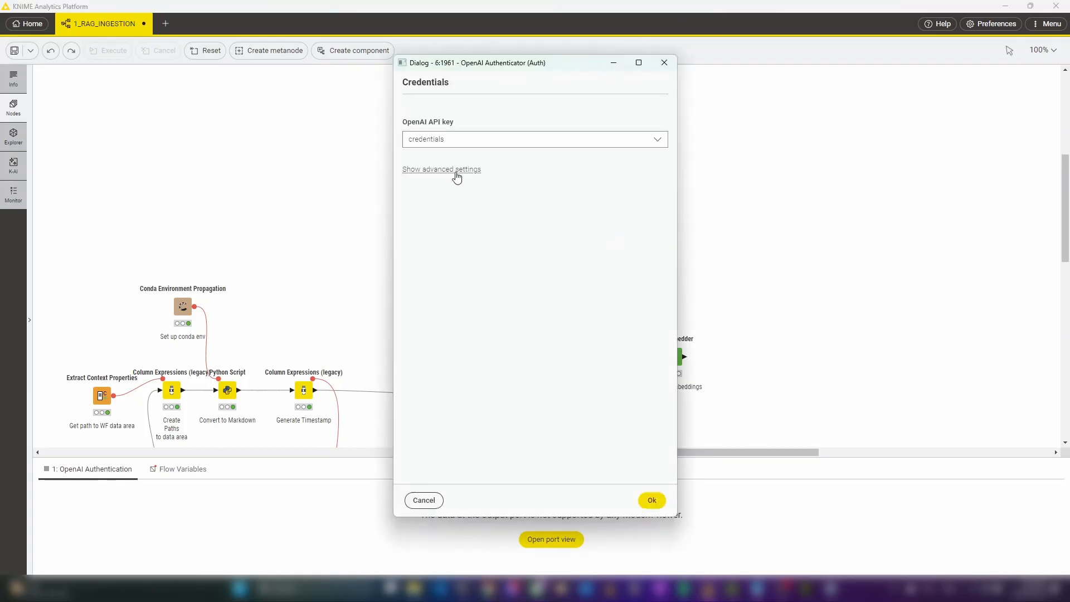
left_click(457, 170)
left_click_drag(504, 170, 386, 168)
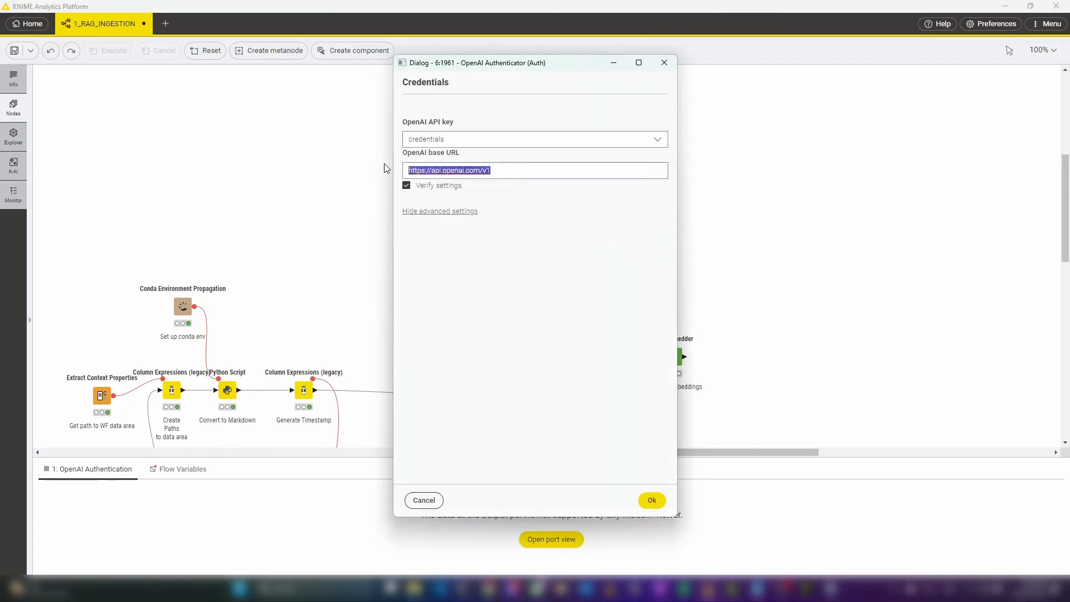
left_click(665, 62)
Step: Review the OpenAI Embeddings Connector's available default models and embedding dimension setting, leaving the selected model as it is
left_click(608, 190)
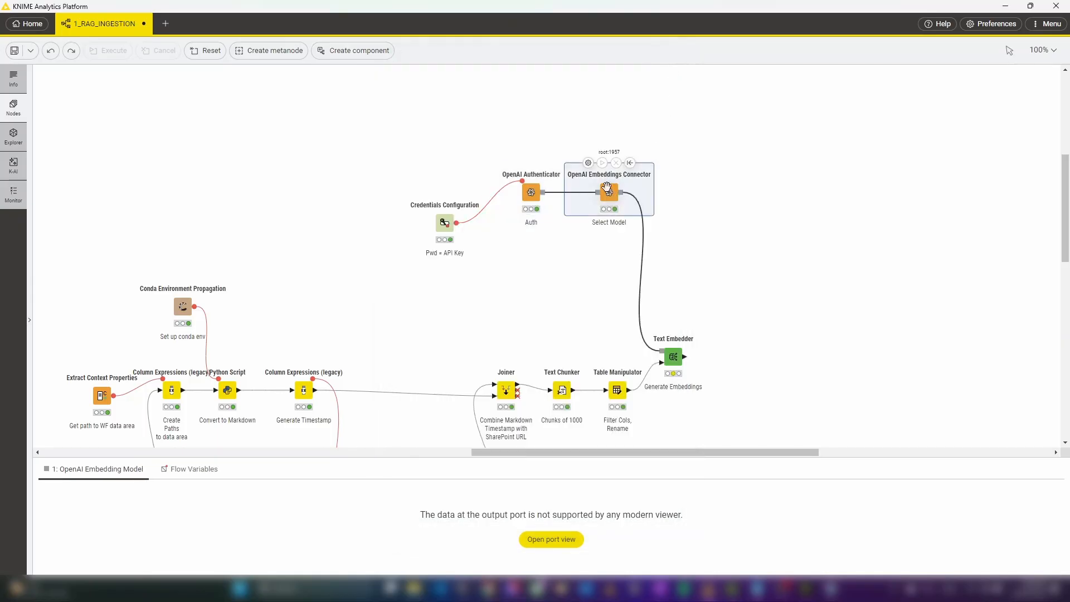
double_click(608, 190)
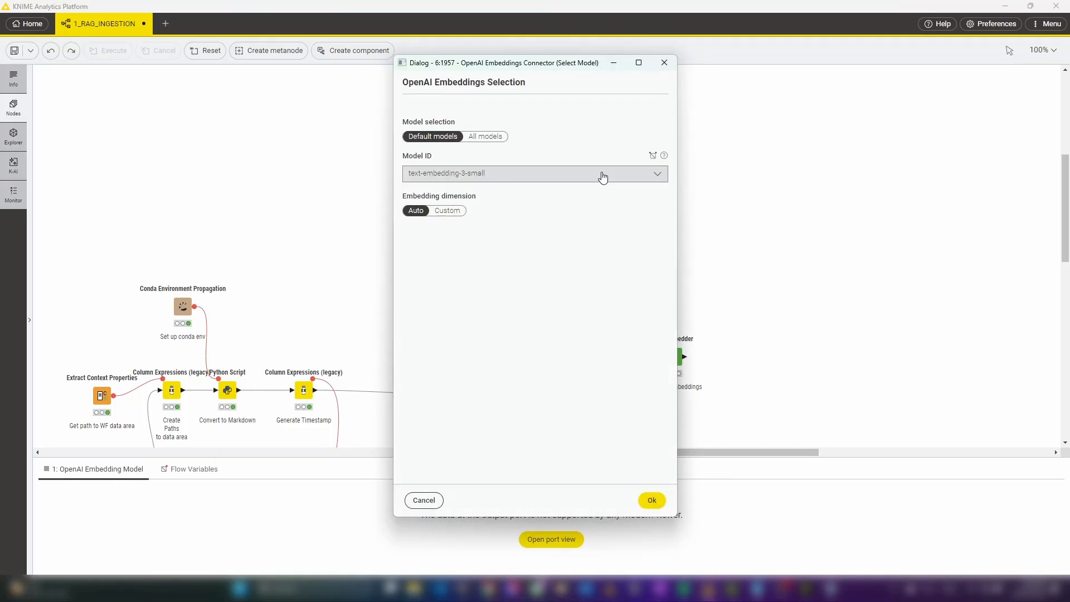
left_click(602, 173)
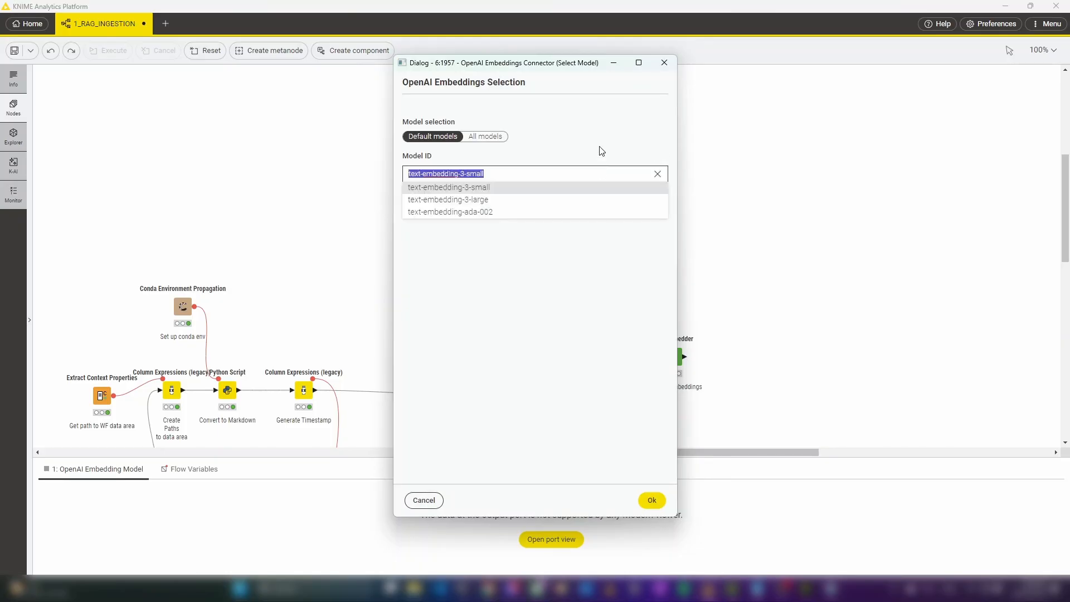
left_click(600, 147)
left_click(664, 63)
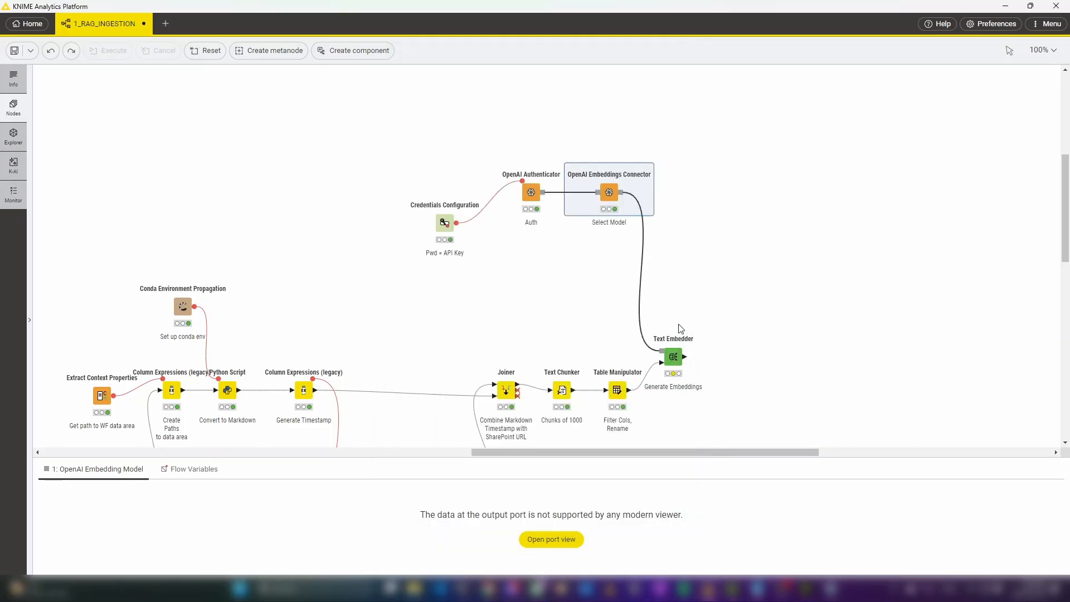
Step: Execute the Text Embedder node and display its output table with the embeddings
left_click(666, 327)
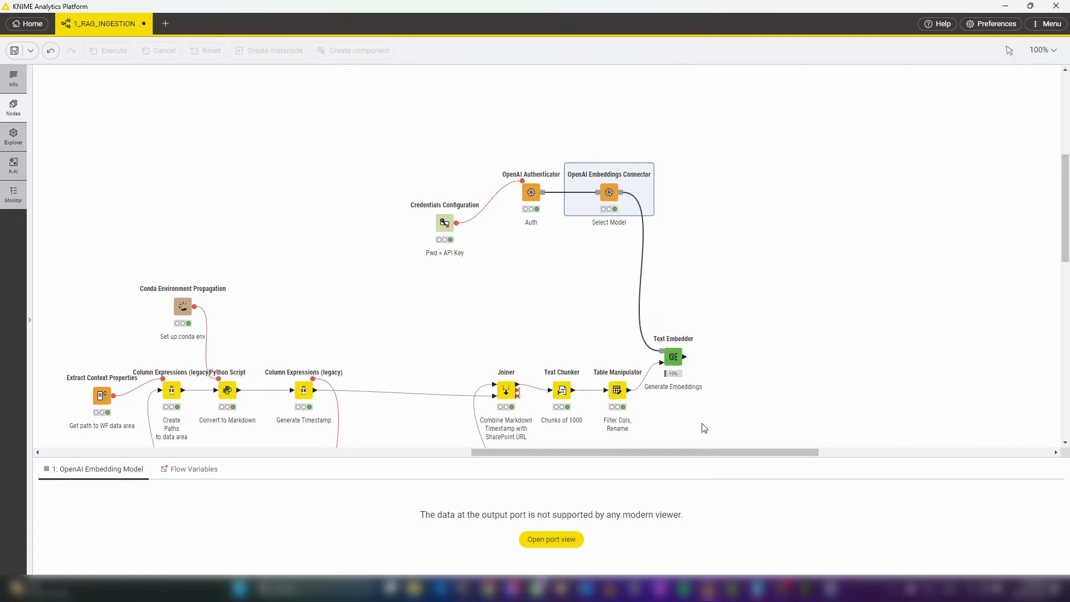
scroll(701, 454, "right", 3)
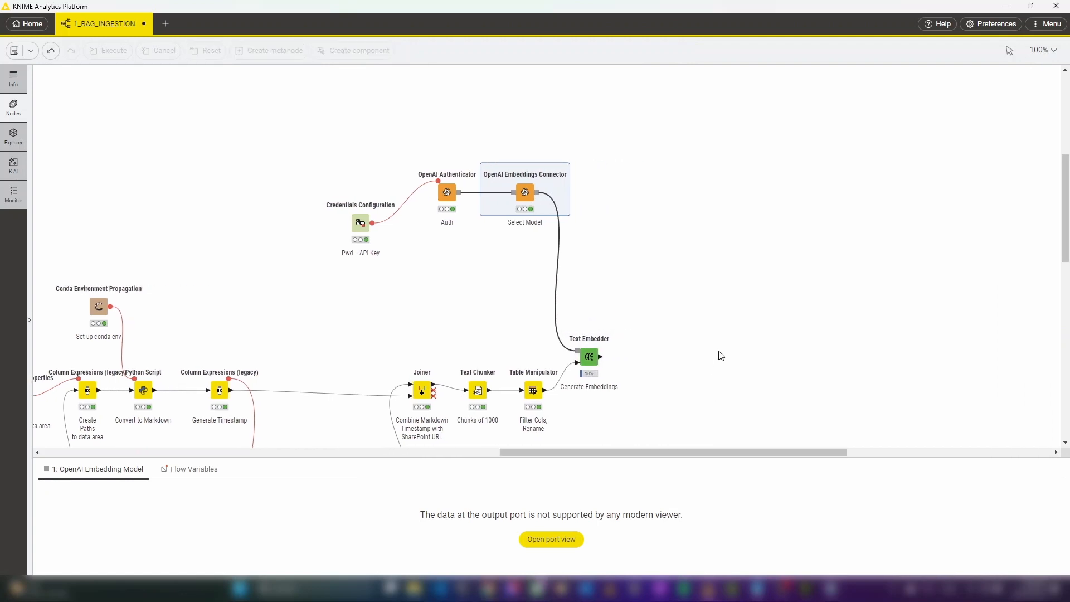
scroll(720, 355, "down", 2)
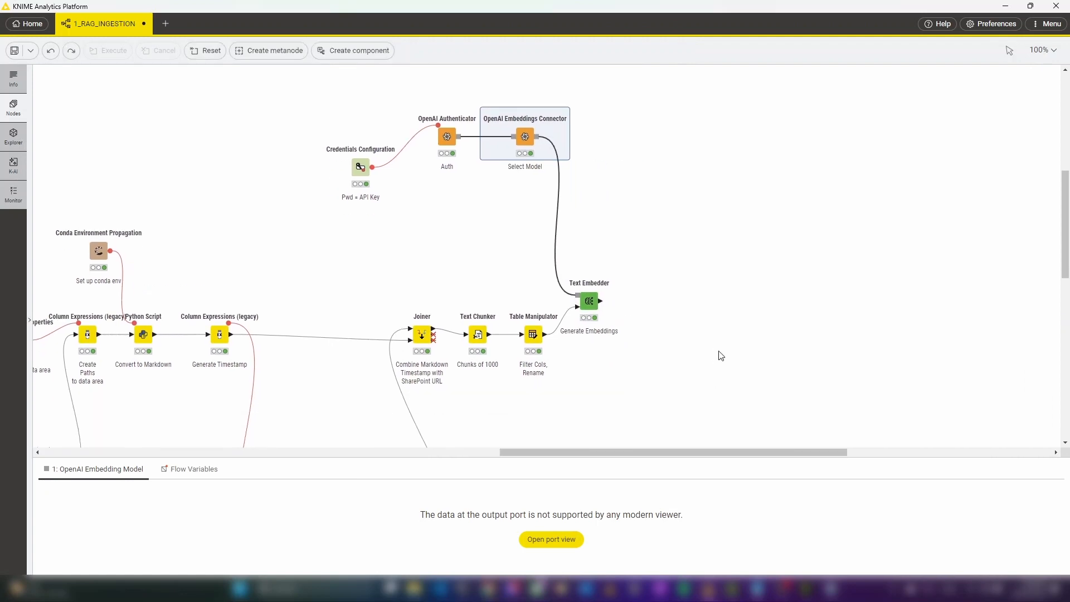
left_click(590, 302)
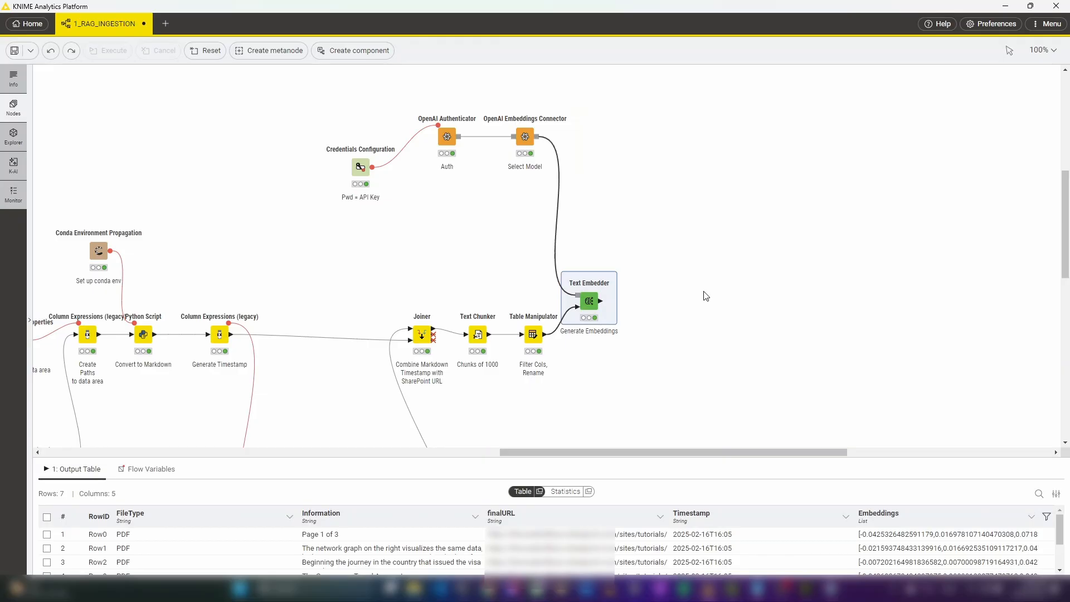
Step: Undo the removal of the Try, Model Reader, Vector Store Data Extractor, Row Filter and Catch Errors nodes, and execute Catch Errors
scroll(705, 296, "right", 3)
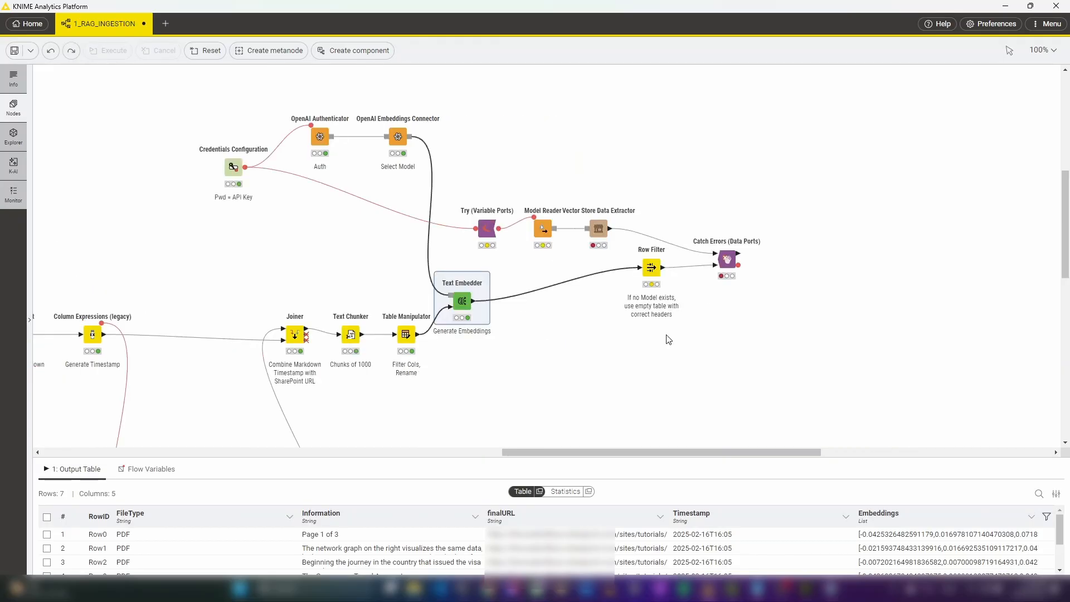
left_click(720, 238)
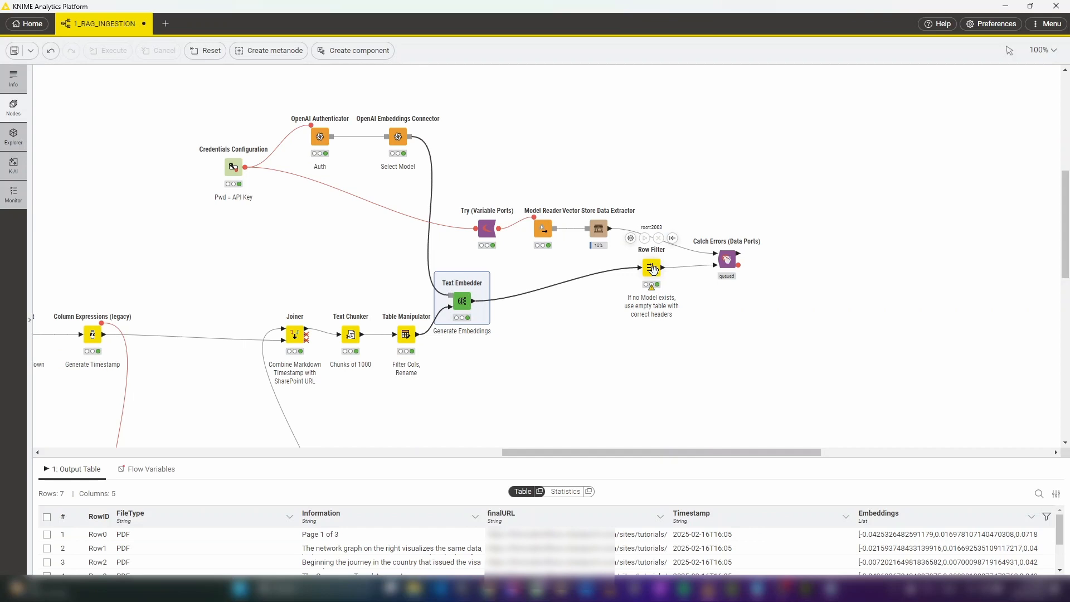
Step: Examine the Row Filter's output and row number criterion, and inspect the output table of Catch Errors
left_click(653, 268)
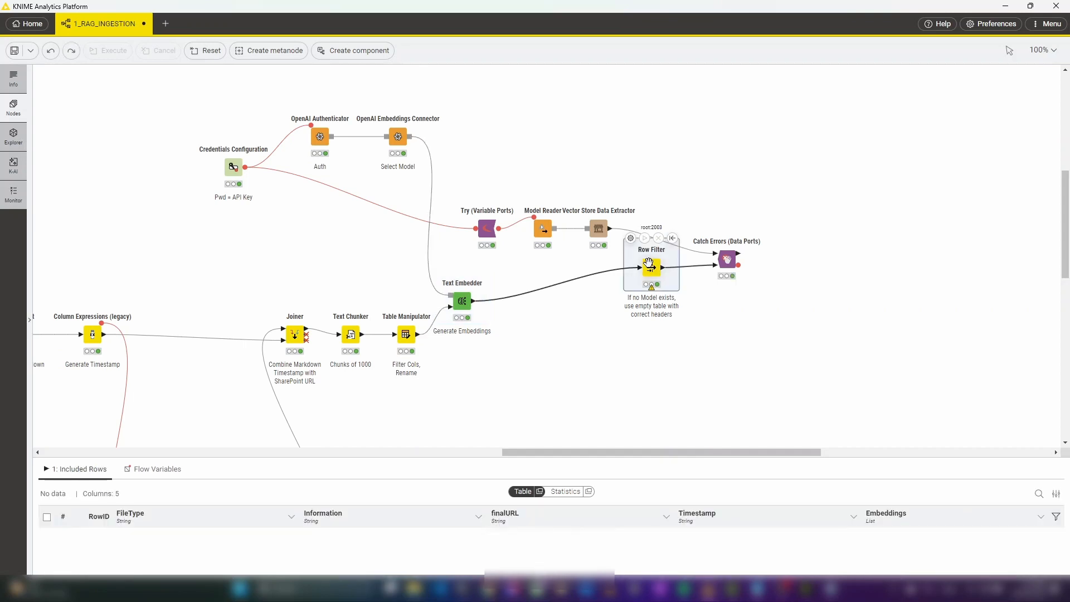
left_click(630, 238)
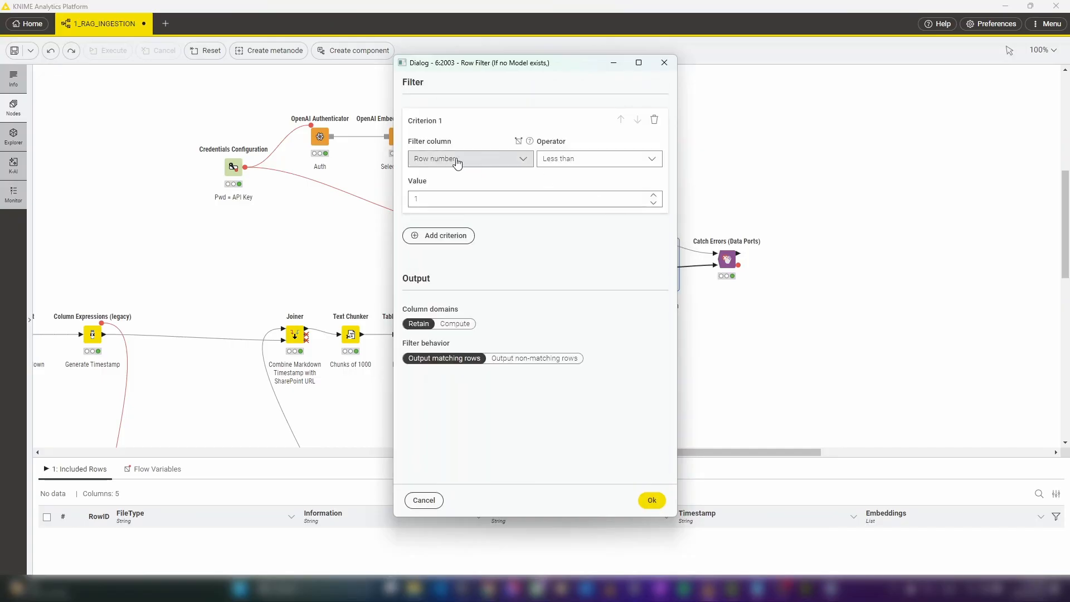
left_click(664, 63)
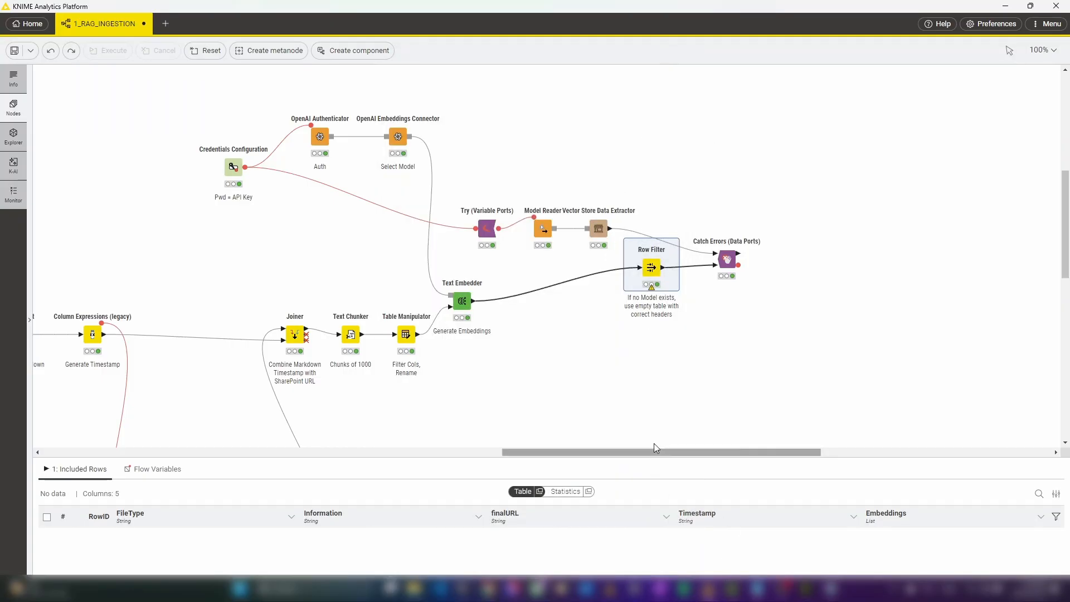
left_click(725, 262)
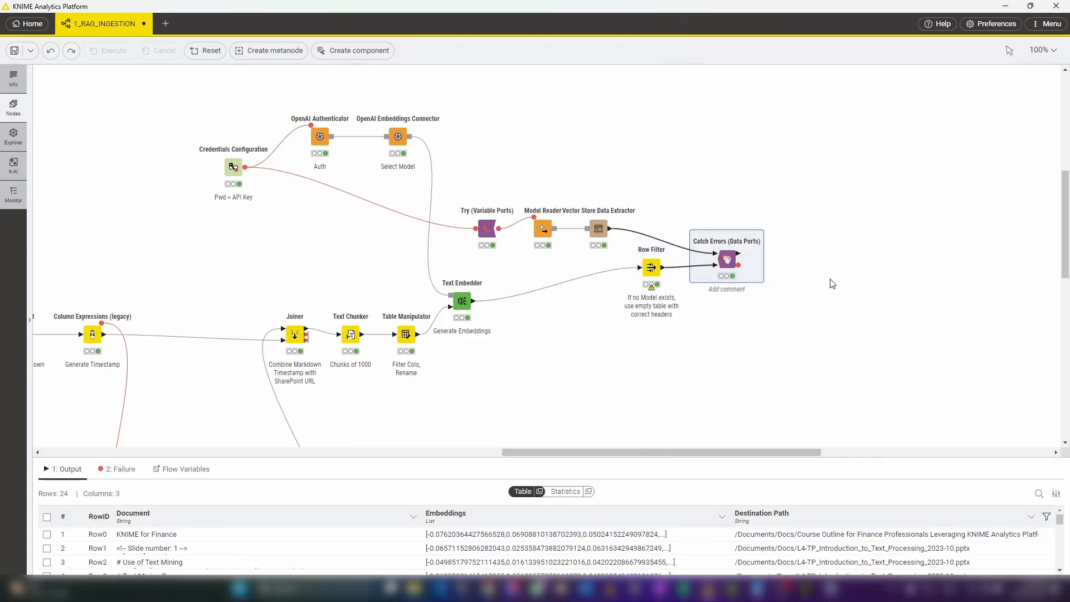
Step: Undo the removal of the Concatenate node and execute it
key("ctrl+z")
mouse_move(866, 338)
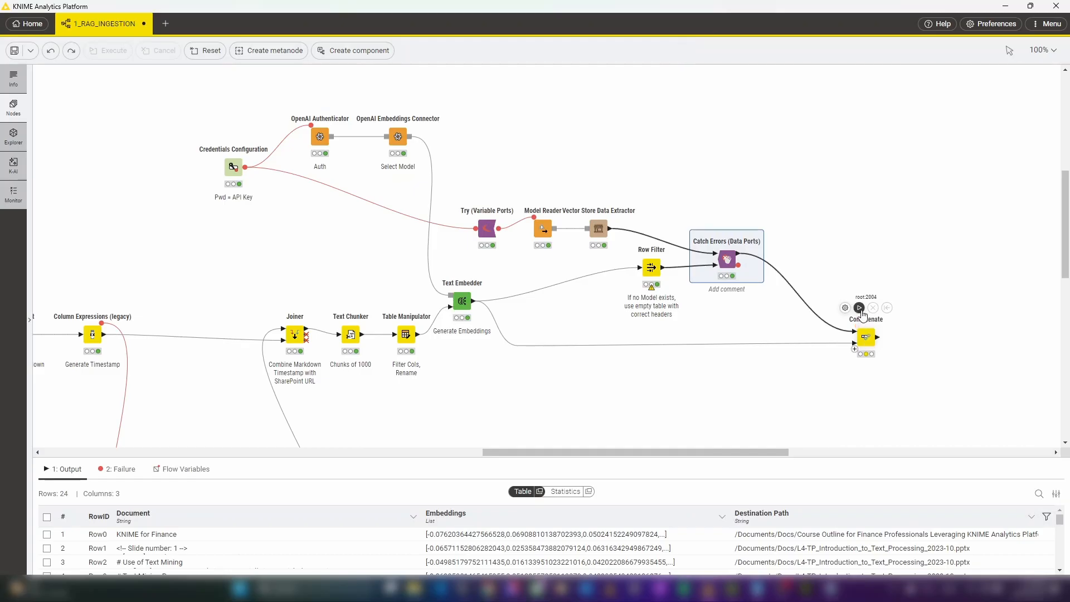
left_click(859, 308)
Step: Undo the removal of the FAISS Vector Store Creator and execute it
left_click_drag(754, 452, 805, 451)
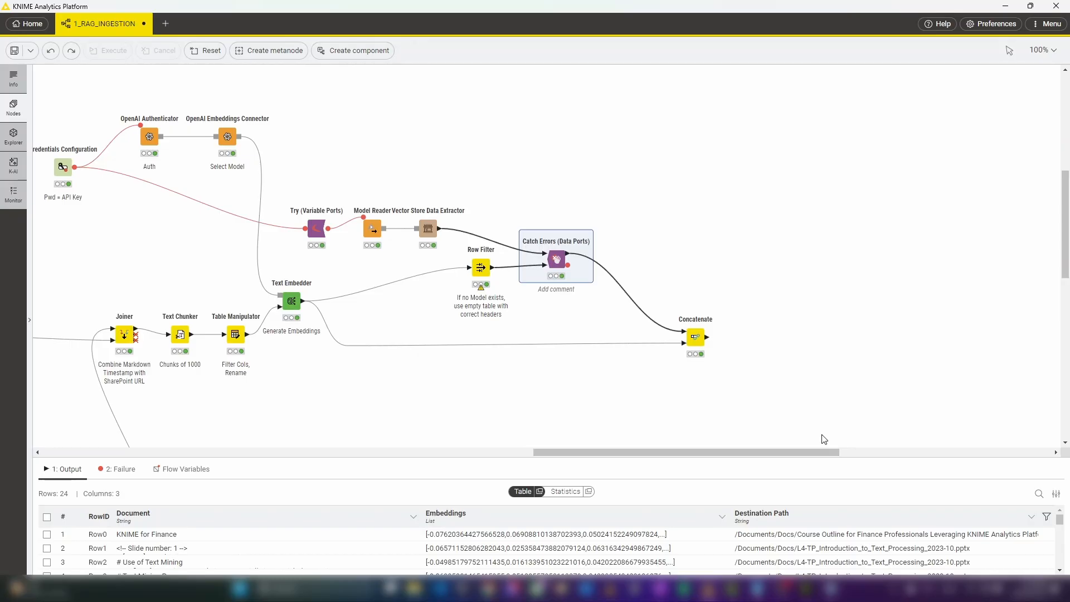
key("ctrl+z")
mouse_move(759, 305)
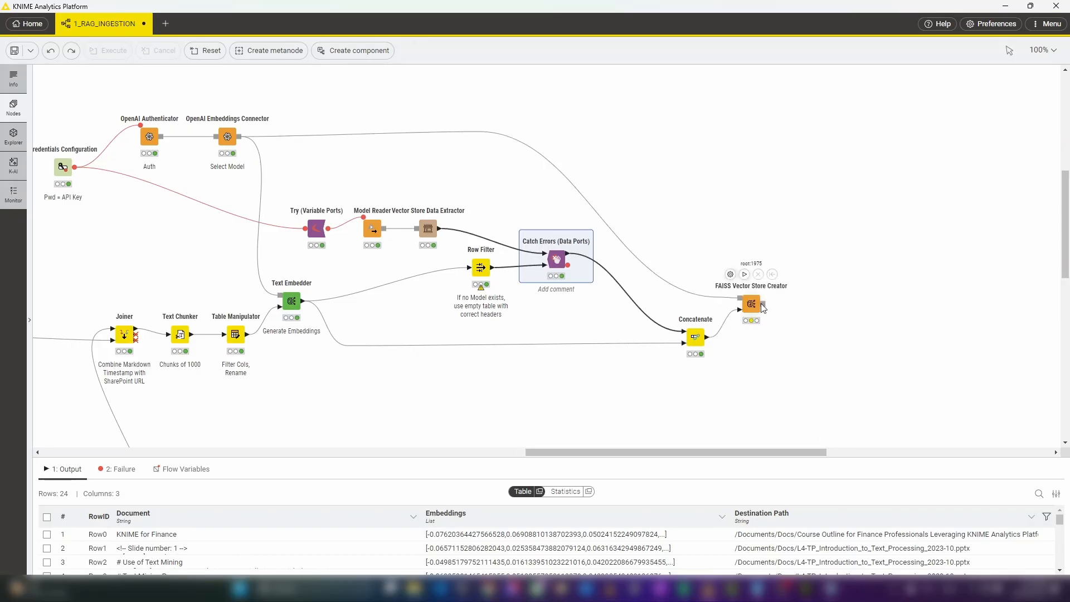
left_click(745, 275)
Step: Execute the Model Writer node connected to the FAISS Vector Store Creator
left_click(818, 301)
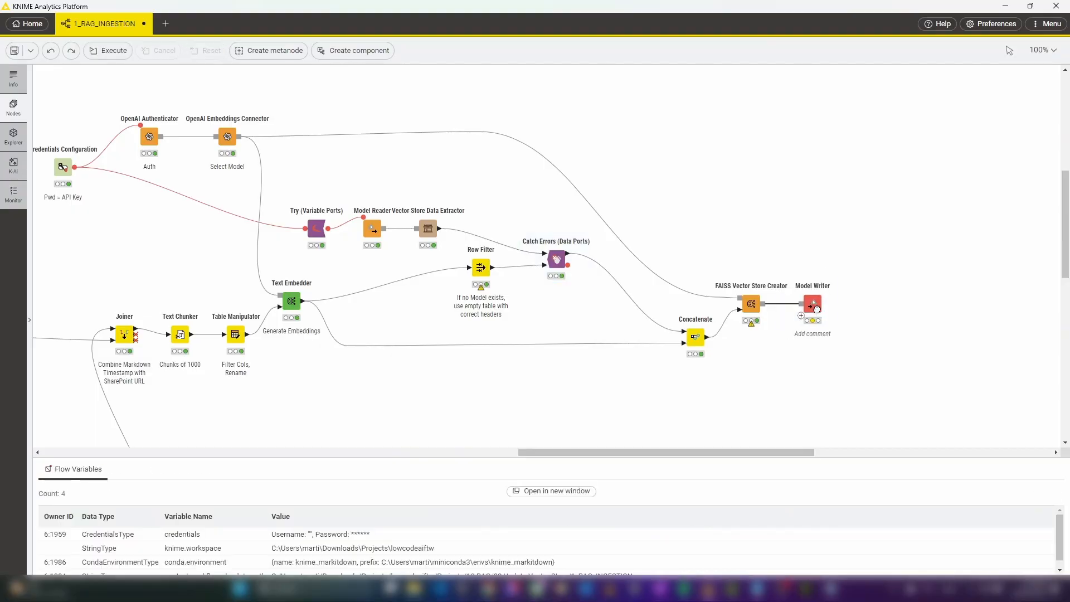
left_click(813, 276)
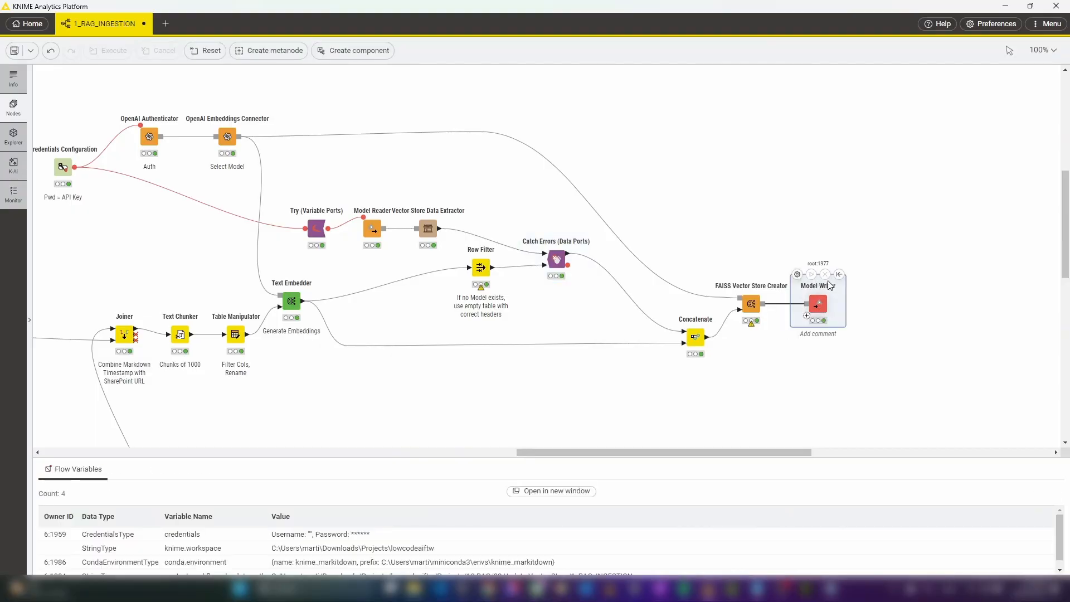
left_click(876, 307)
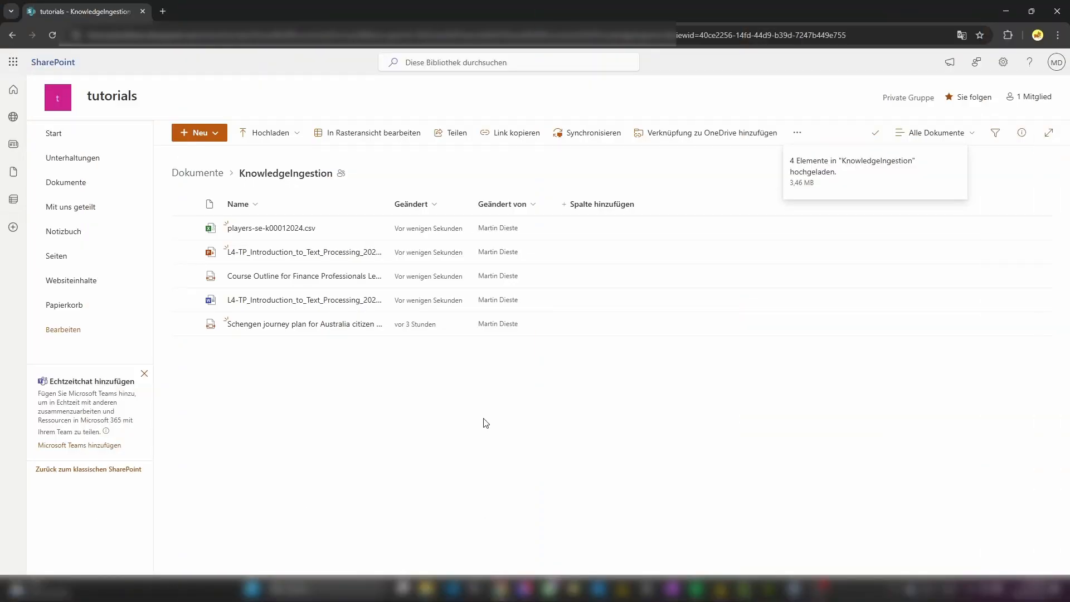
Step: In SharePoint's KnowledgeIngestion folder, open the L4-TP_Introduction_to_Text_Processing_2023-10 presentation, look through its slides and close it
left_click(326, 255)
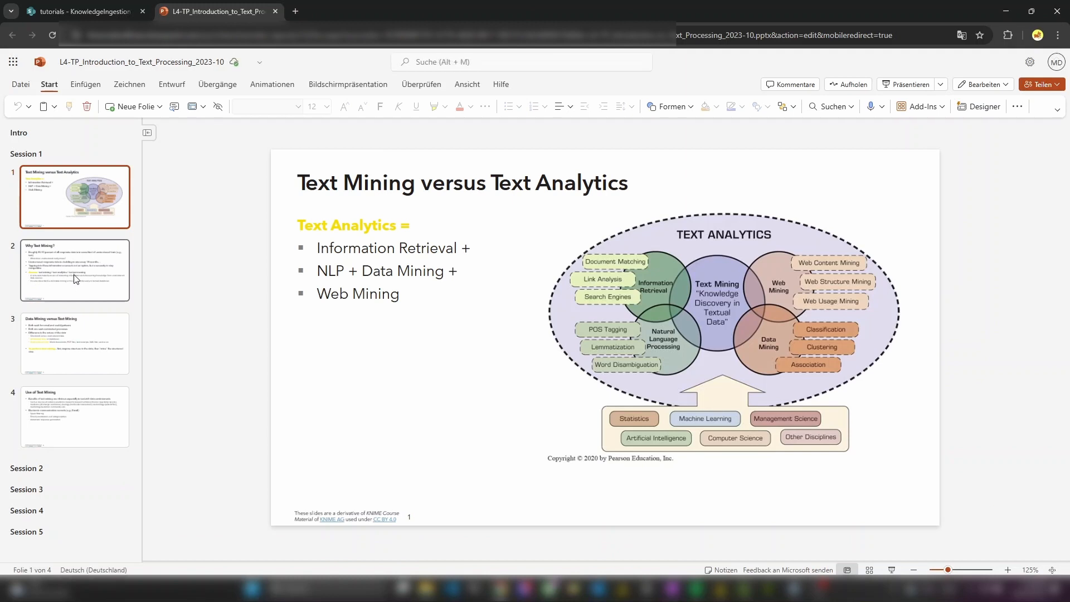
left_click(76, 280)
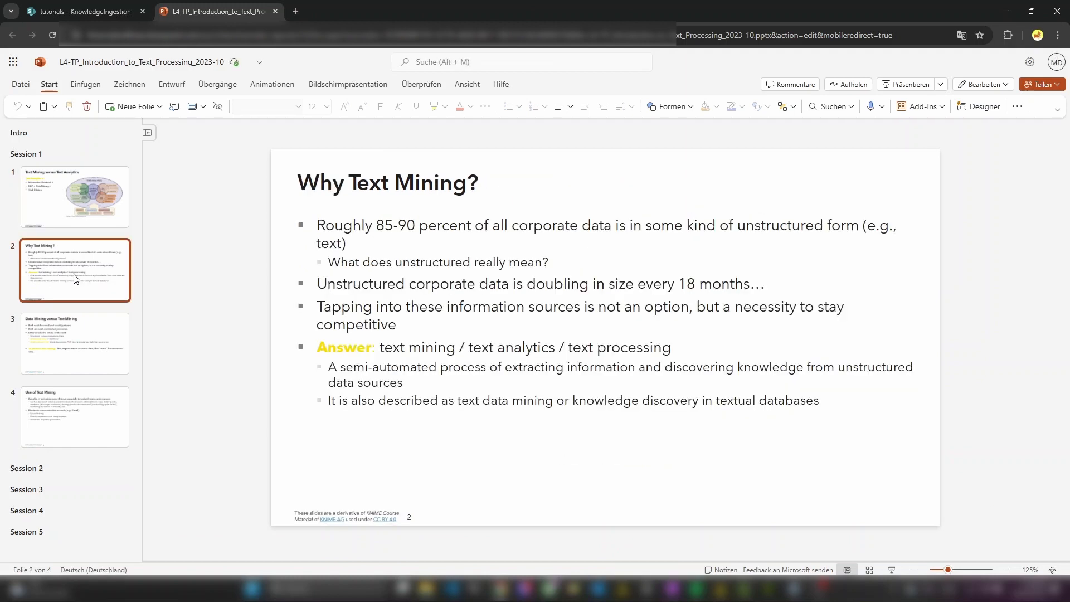
left_click(85, 332)
left_click(96, 412)
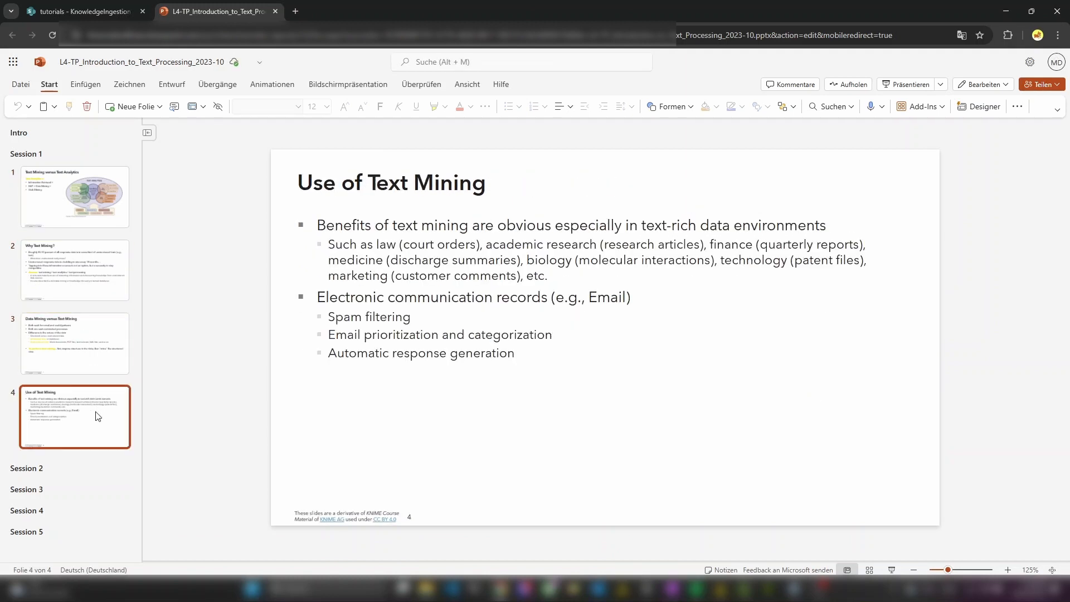
left_click(277, 12)
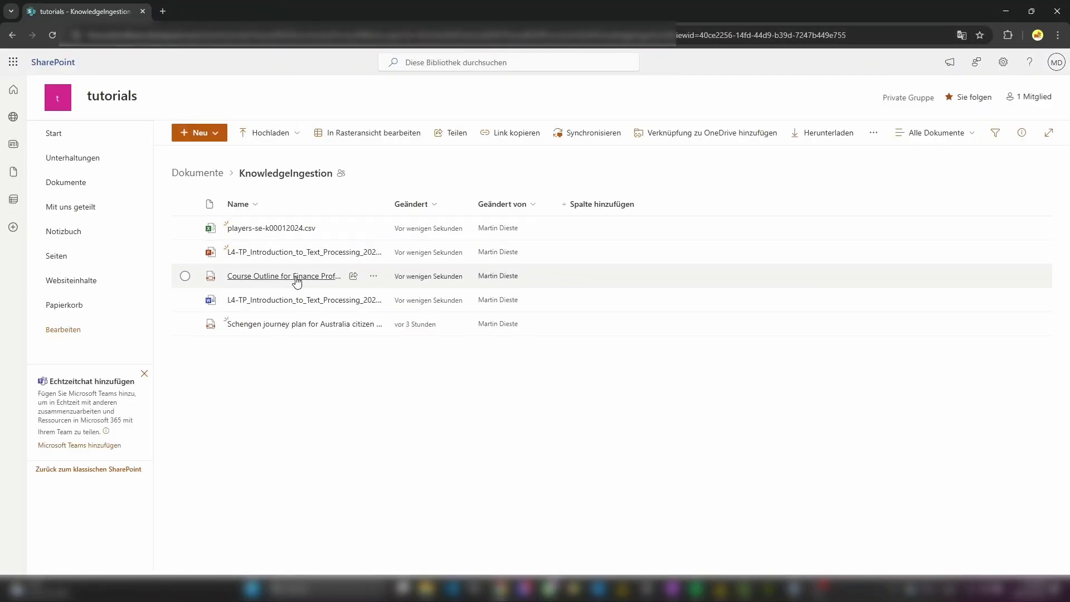
Step: Examine the L4-TP_Introduction_to_Text_Processing_2023-10 Word document and the players-se-k00012024.csv file, closing each after viewing
left_click(296, 302)
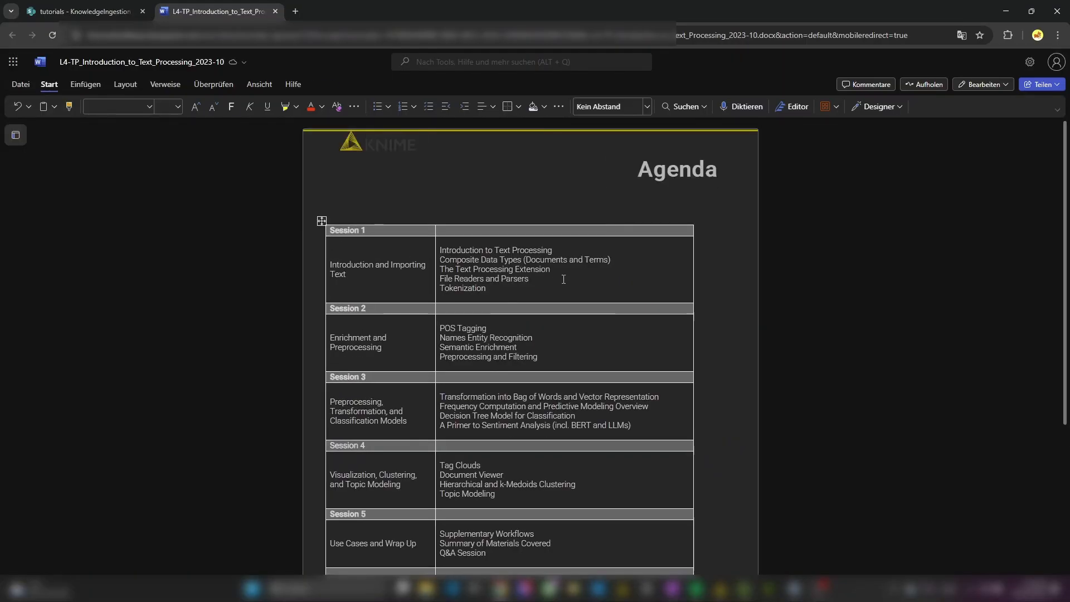
scroll(575, 284, "down", 4)
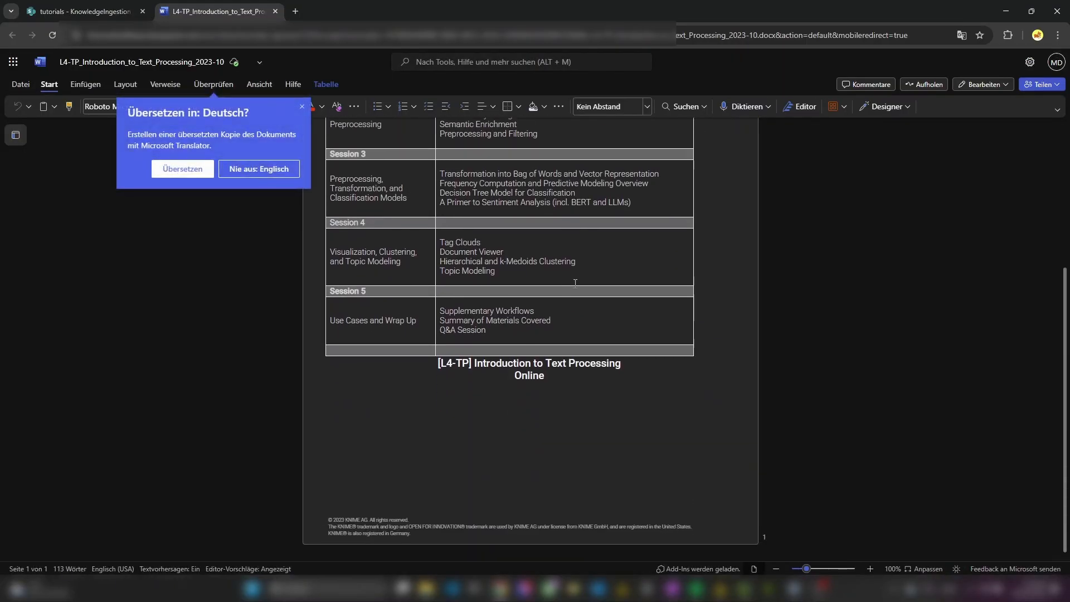
scroll(575, 283, "up", 2)
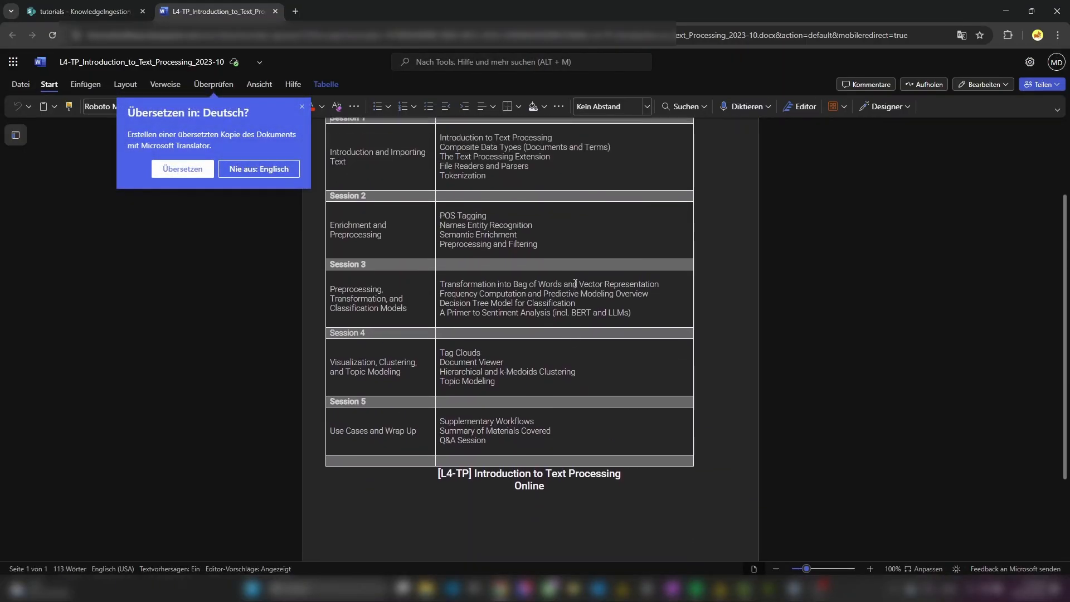
left_click(275, 12)
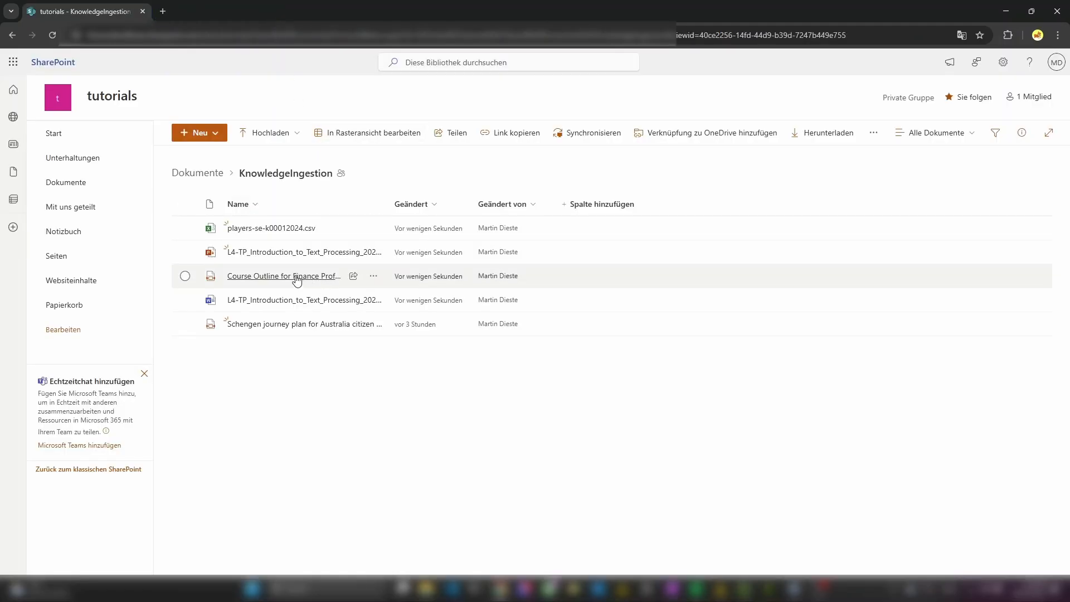
left_click(276, 228)
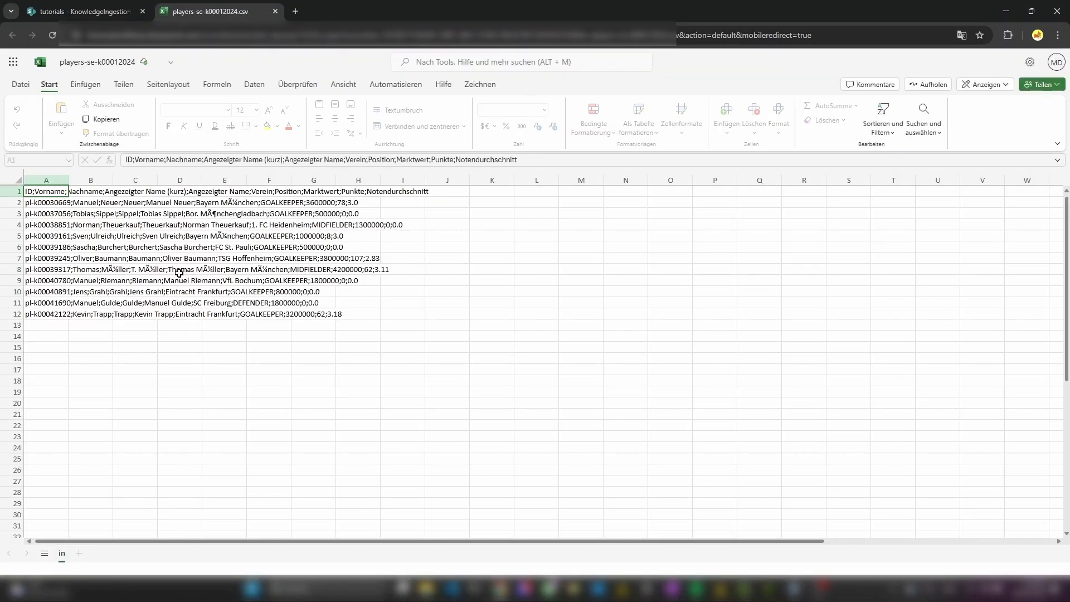
left_click(276, 12)
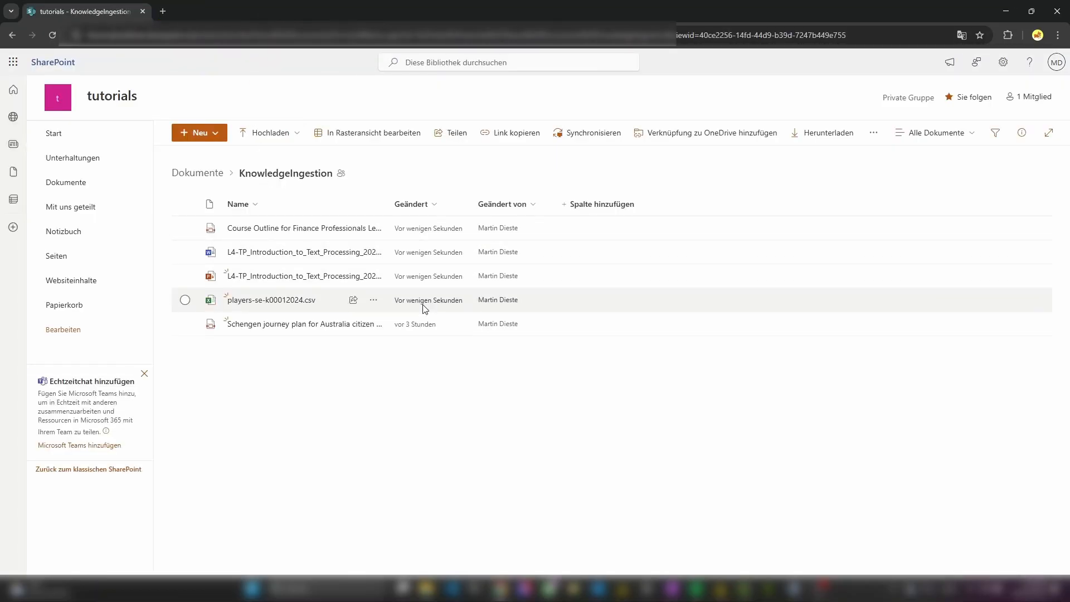
Step: Look through the Course Outline for Finance Professionals PDF in the KnowledgeIngestion folder and close it
left_click(316, 230)
scroll(674, 292, "down", 5)
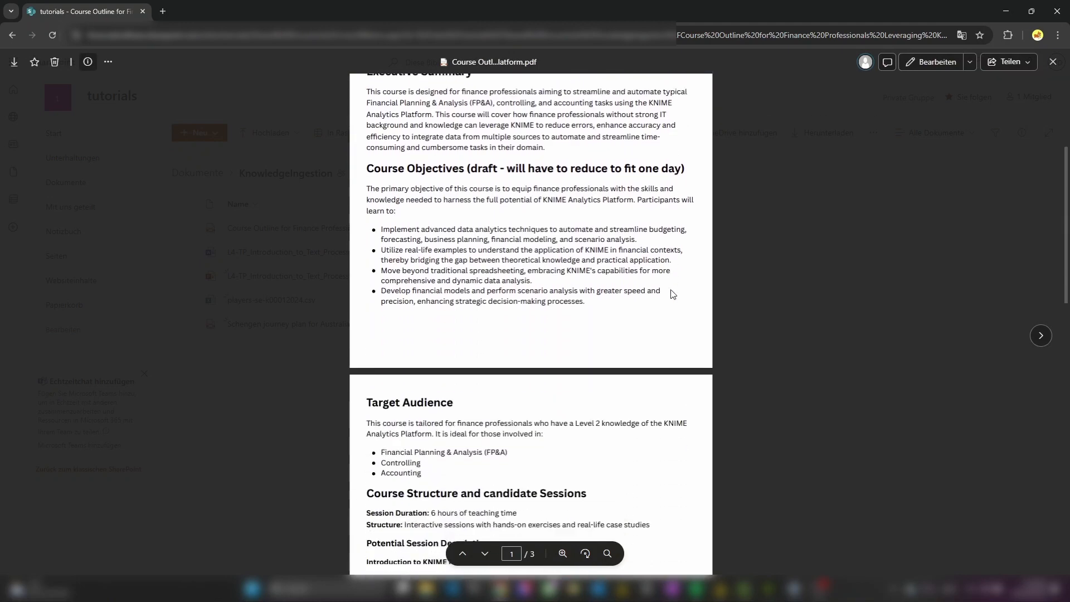
scroll(683, 261, "up", 4)
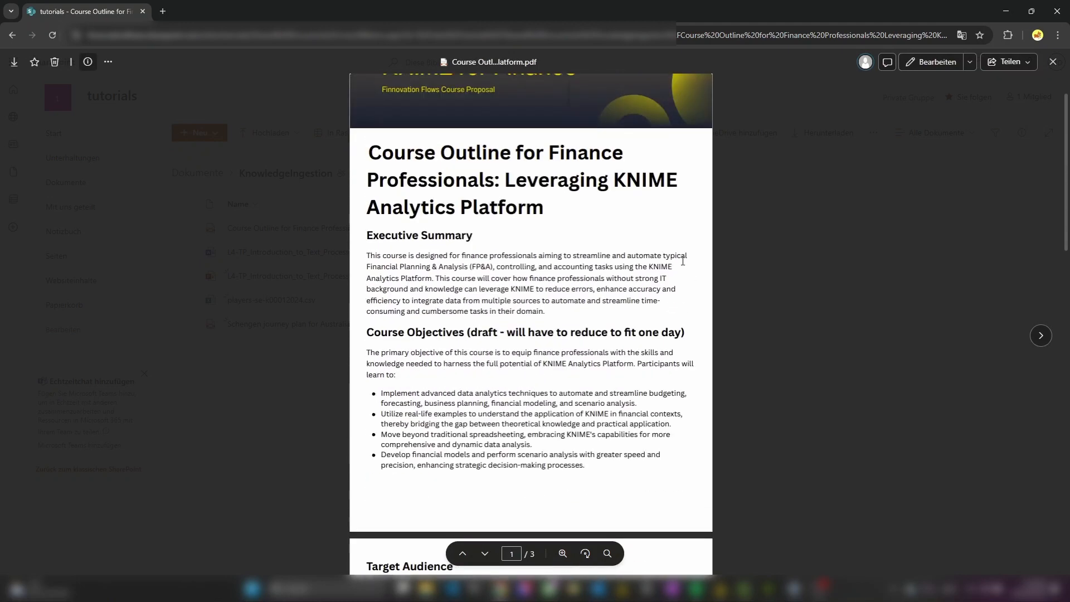
left_click(1053, 62)
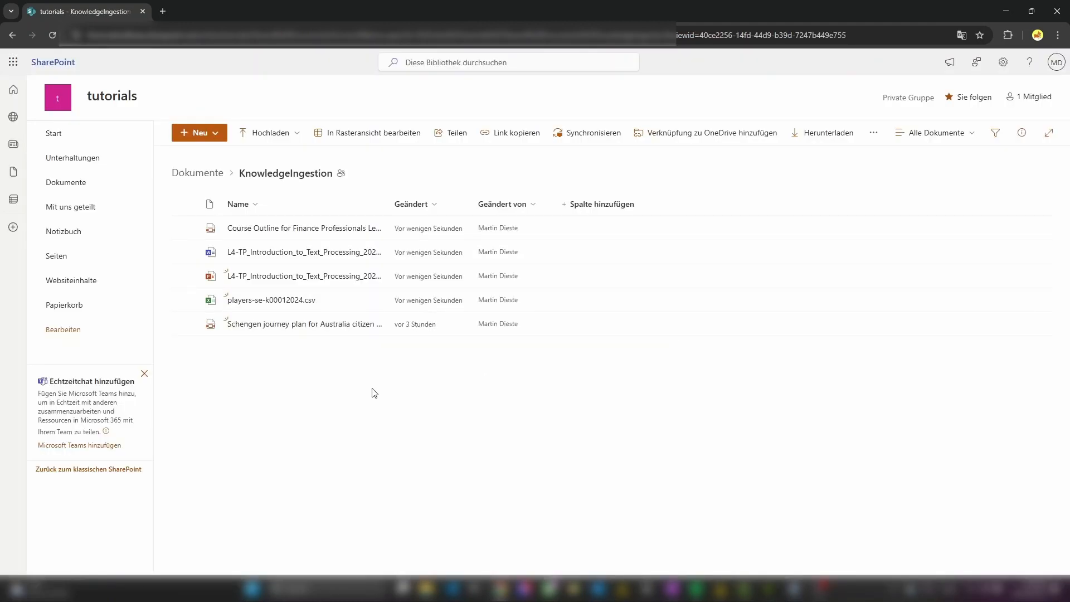
Step: Switch to KNIME Analytics Platform, save the 1_RAG_INGESTION workflow and reveal it in the space explorer
mouse_move(721, 593)
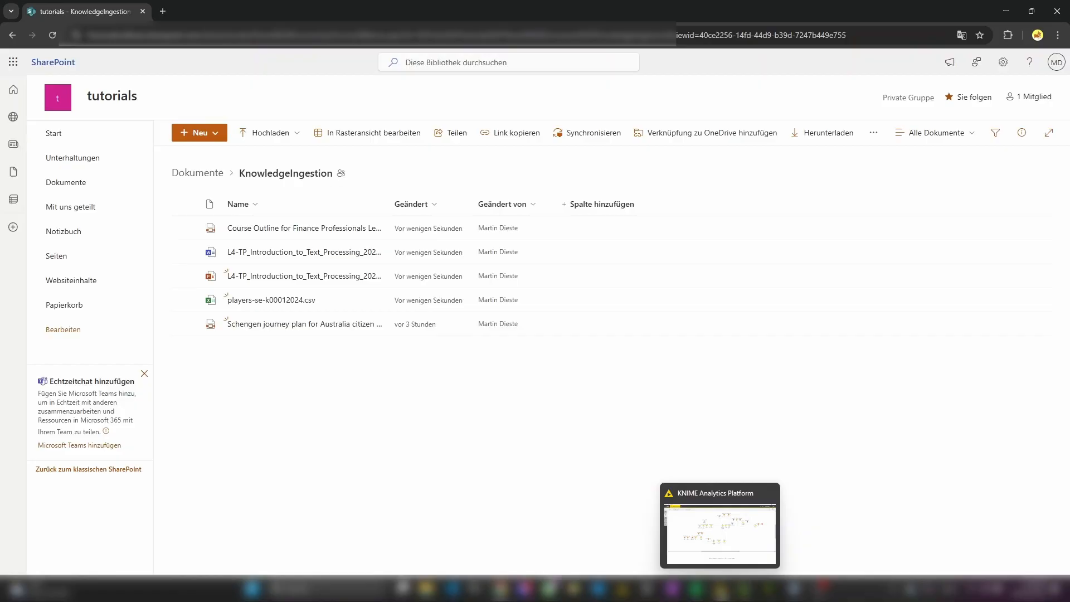
left_click(719, 534)
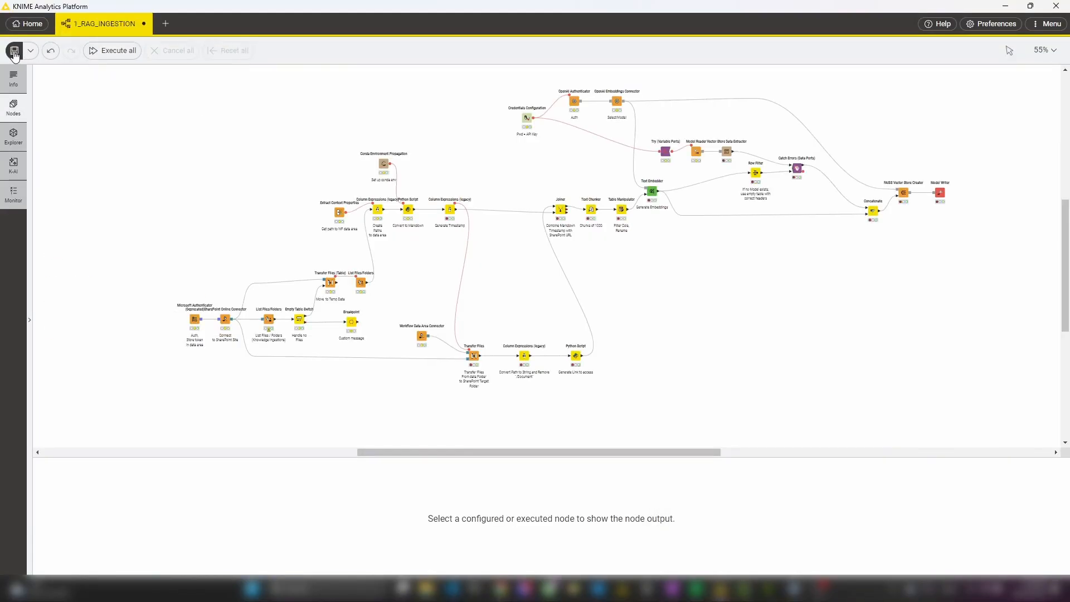
left_click(14, 51)
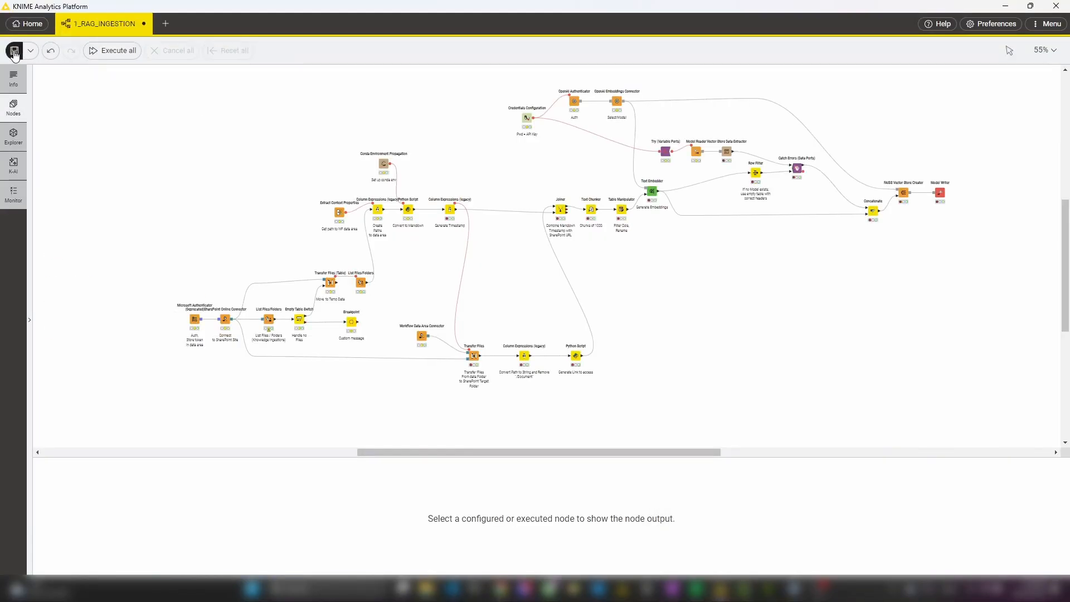
right_click(105, 25)
left_click(125, 39)
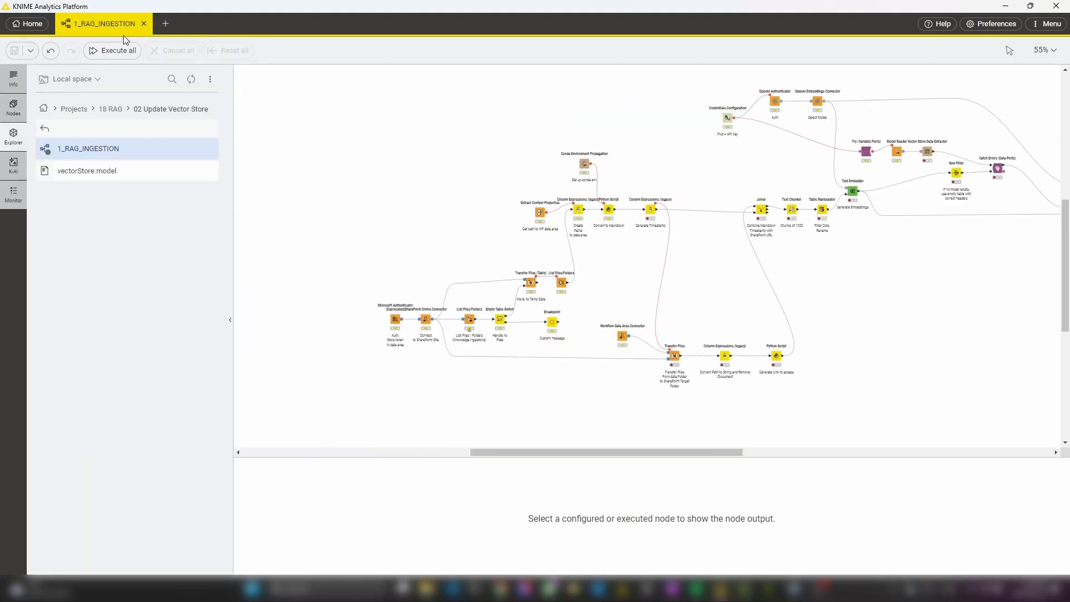
Step: Upload 1_RAG_INGESTION to the FinnovationFlowsTest3 space of the Finnovation Flows Team on KNIME Community Hub, without resetting it
left_click(98, 83)
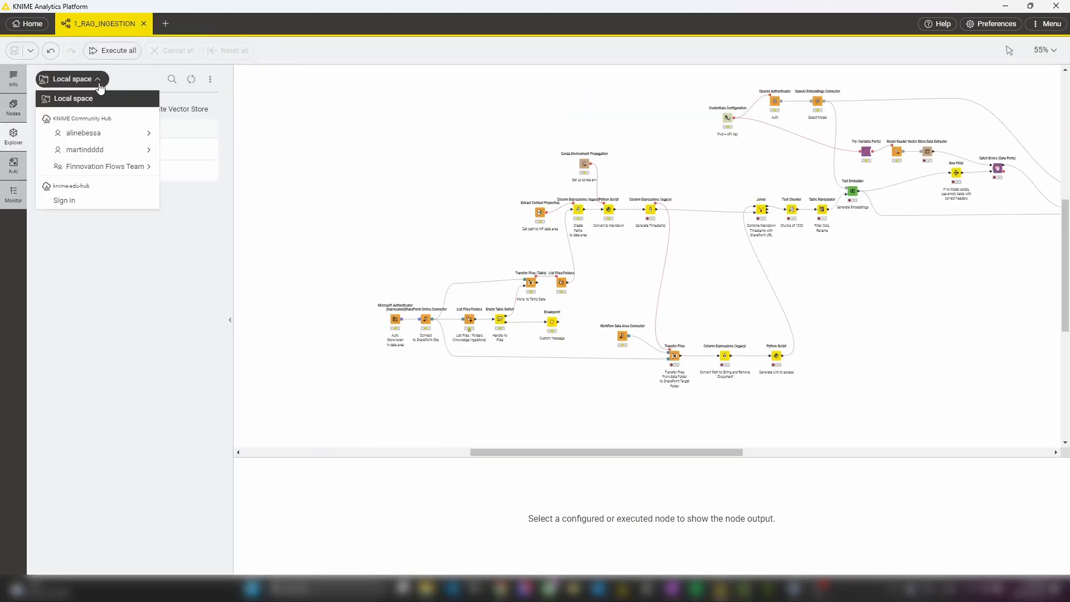
left_click(174, 291)
right_click(102, 148)
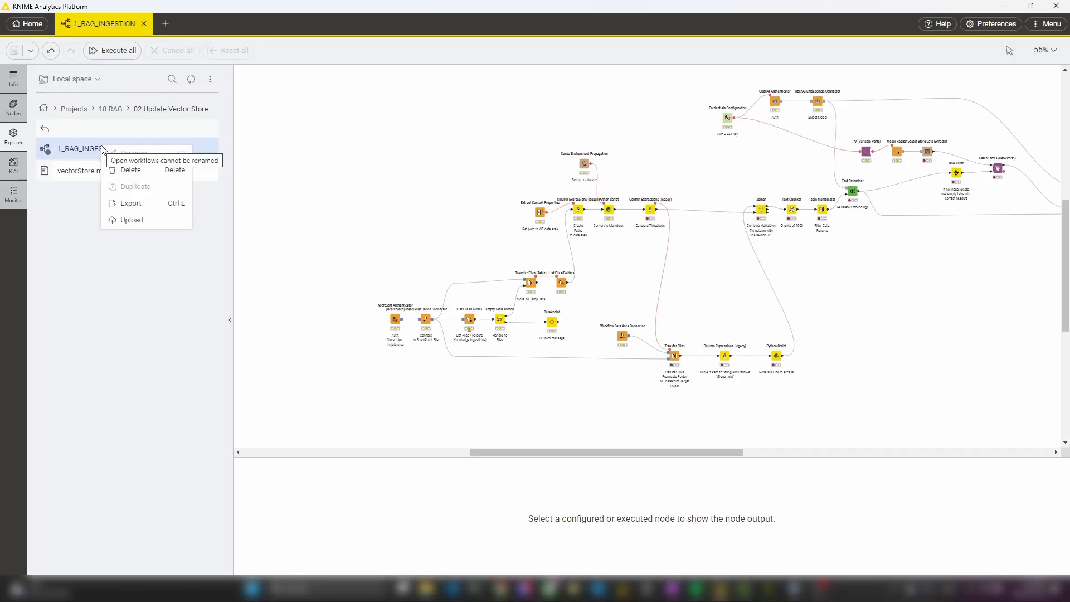
left_click(141, 220)
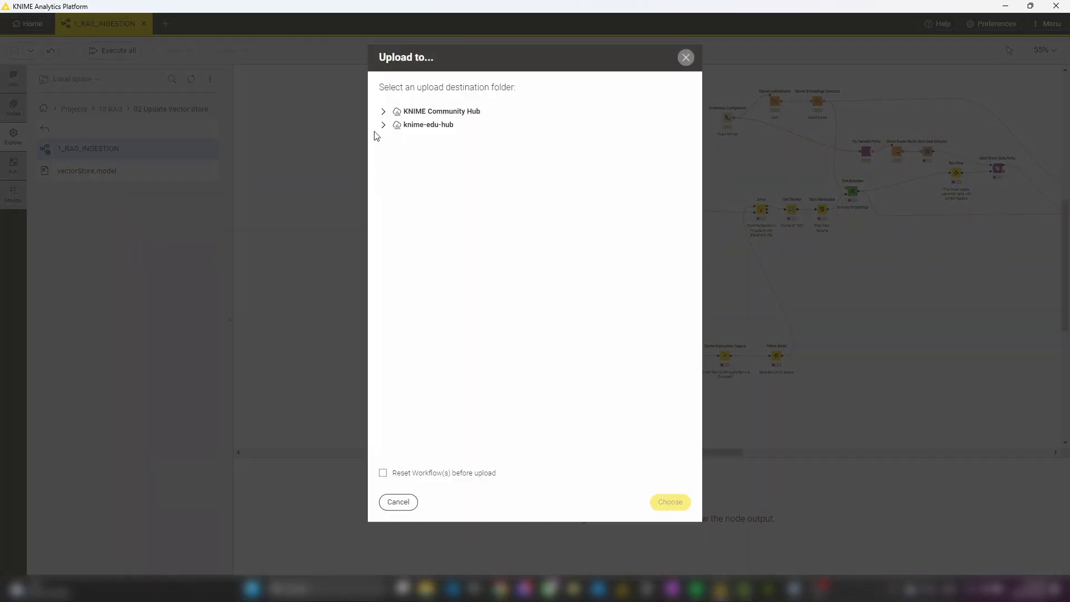
left_click(383, 111)
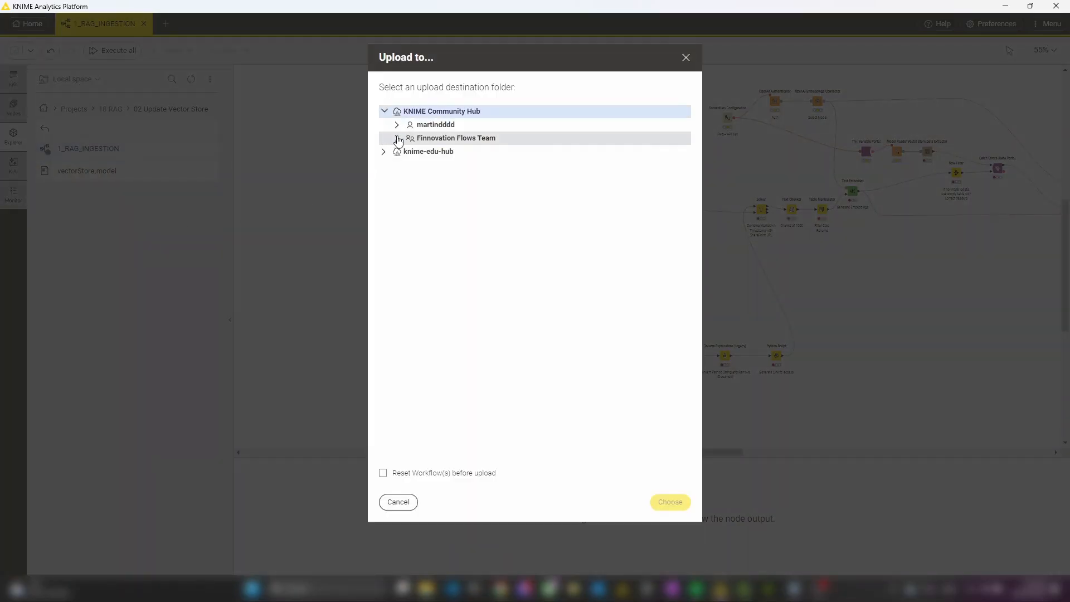
left_click(397, 138)
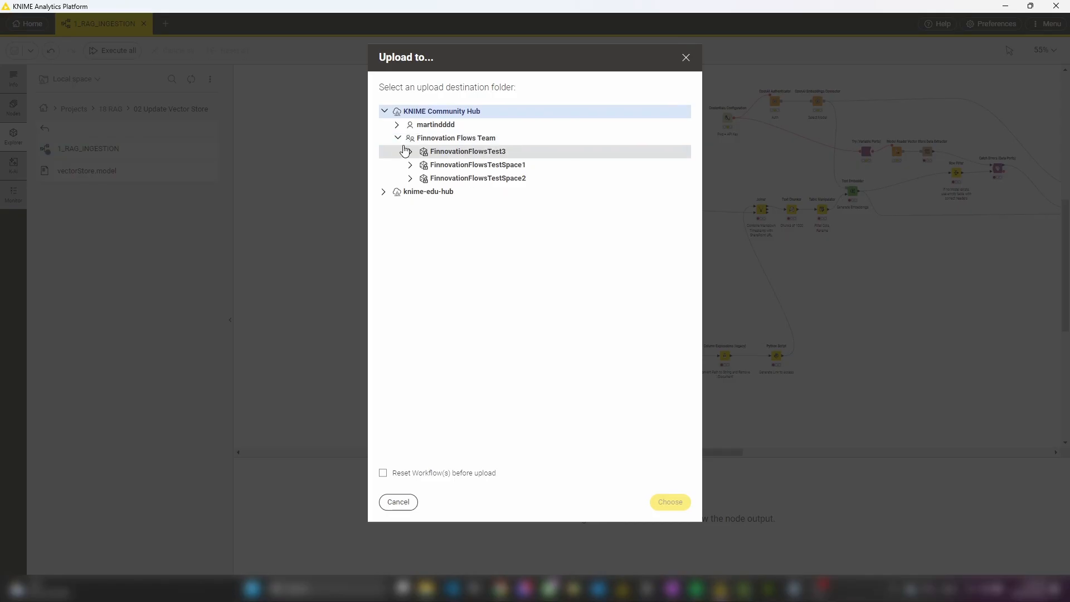
left_click(452, 152)
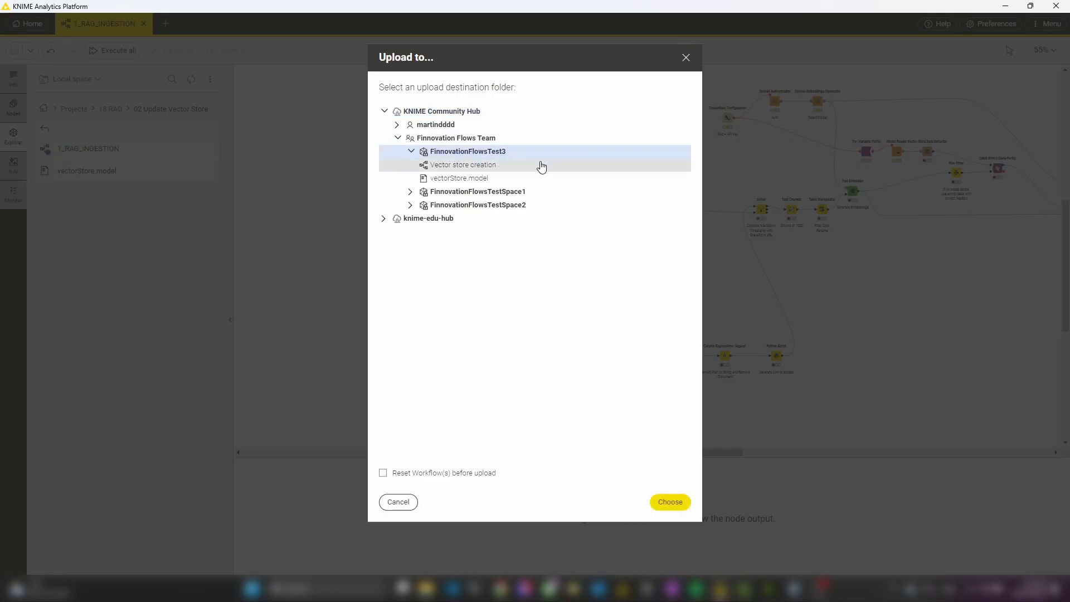
left_click(670, 503)
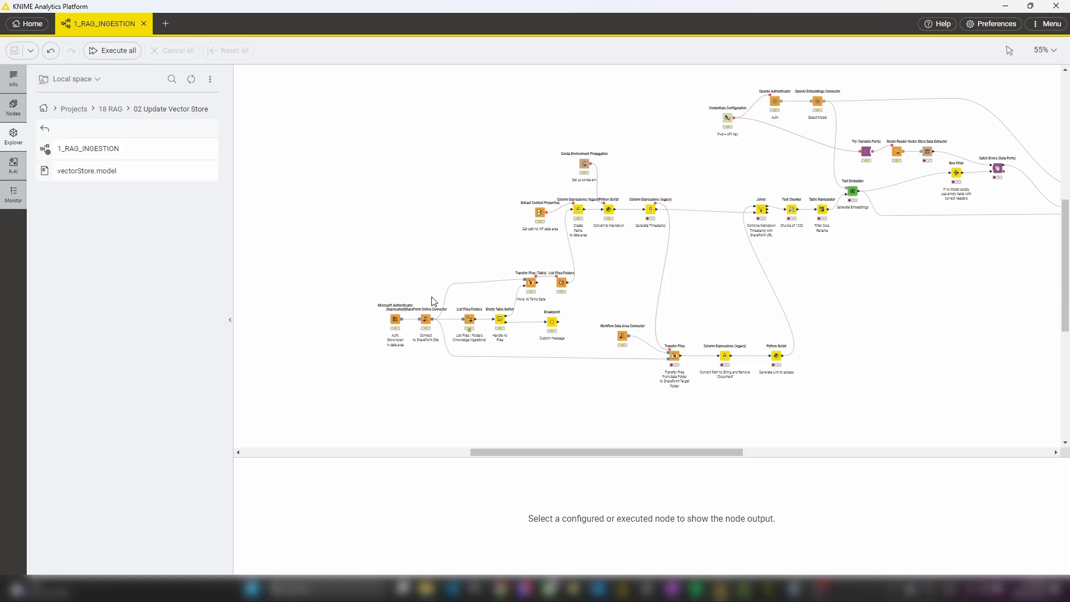
Step: Browse the Finnovation Flows Team's FinnovationFlowsTest3 space and delete vectorStore.model from it
left_click(72, 78)
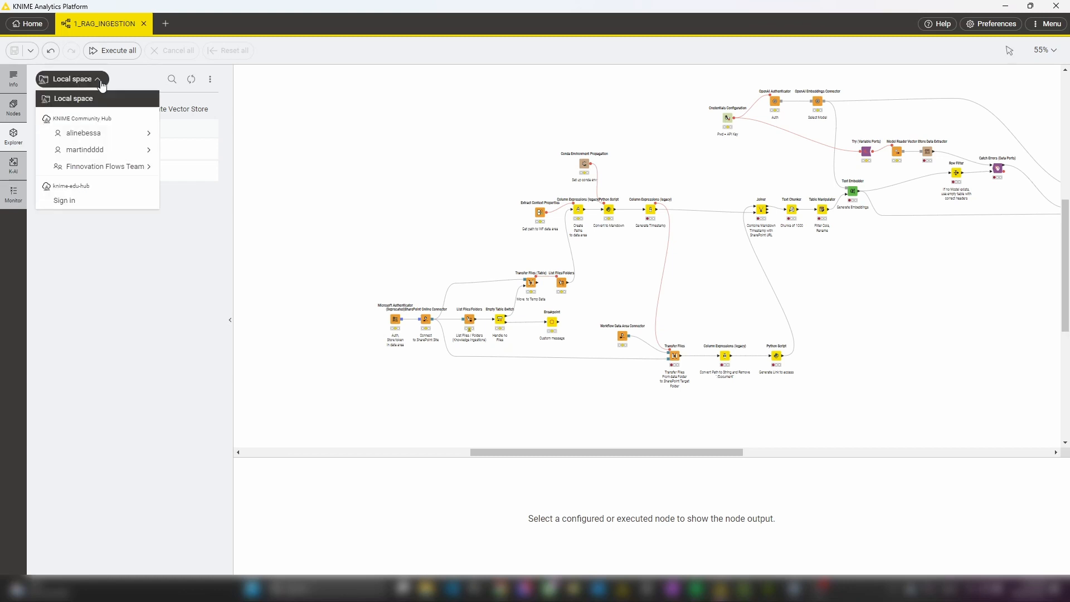
mouse_move(106, 166)
left_click(196, 166)
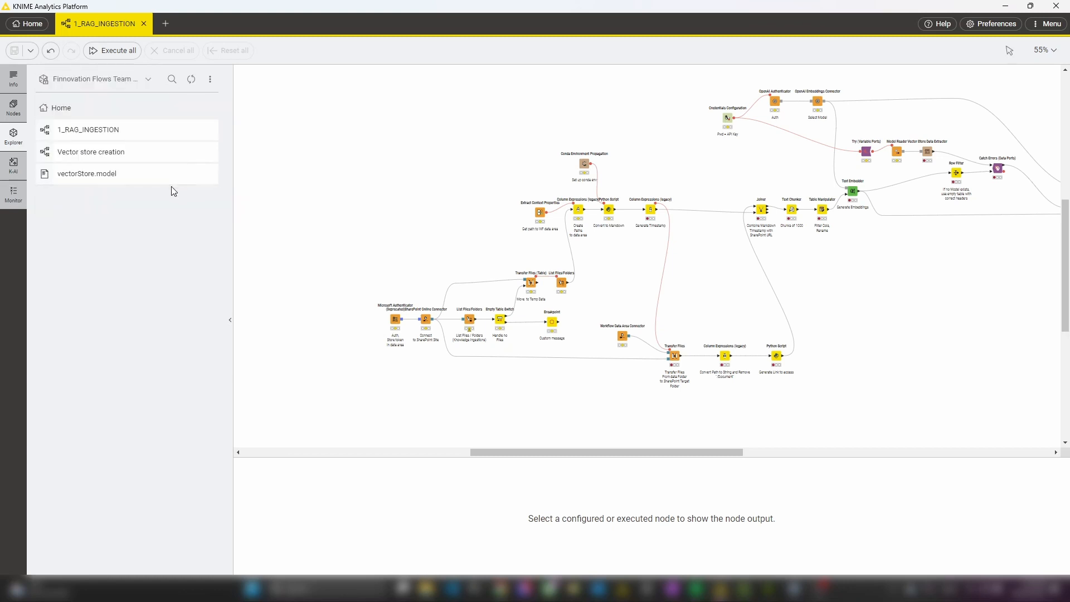
right_click(115, 175)
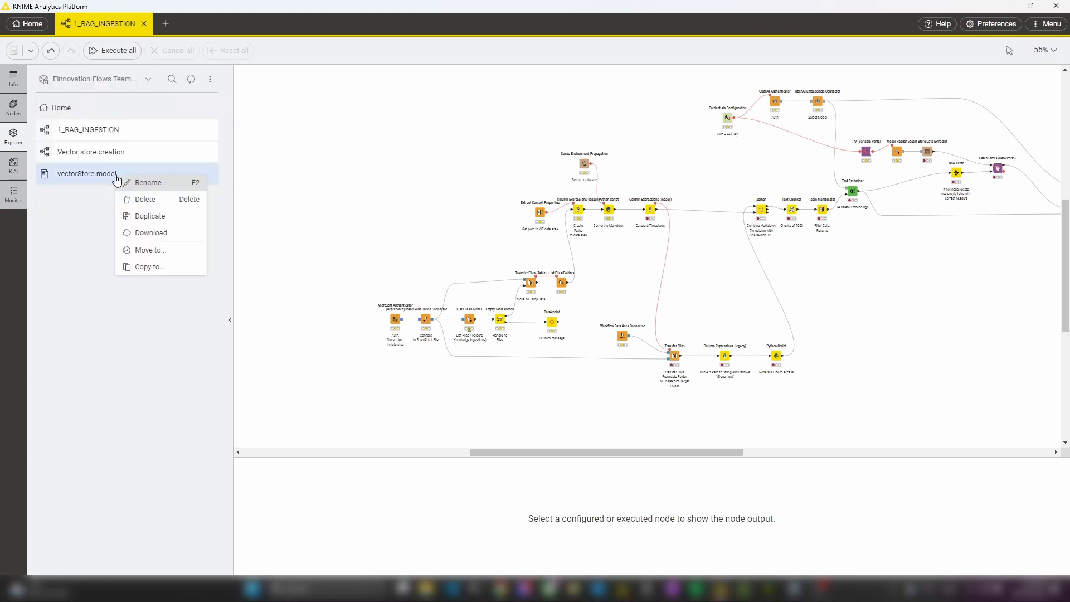
left_click(158, 204)
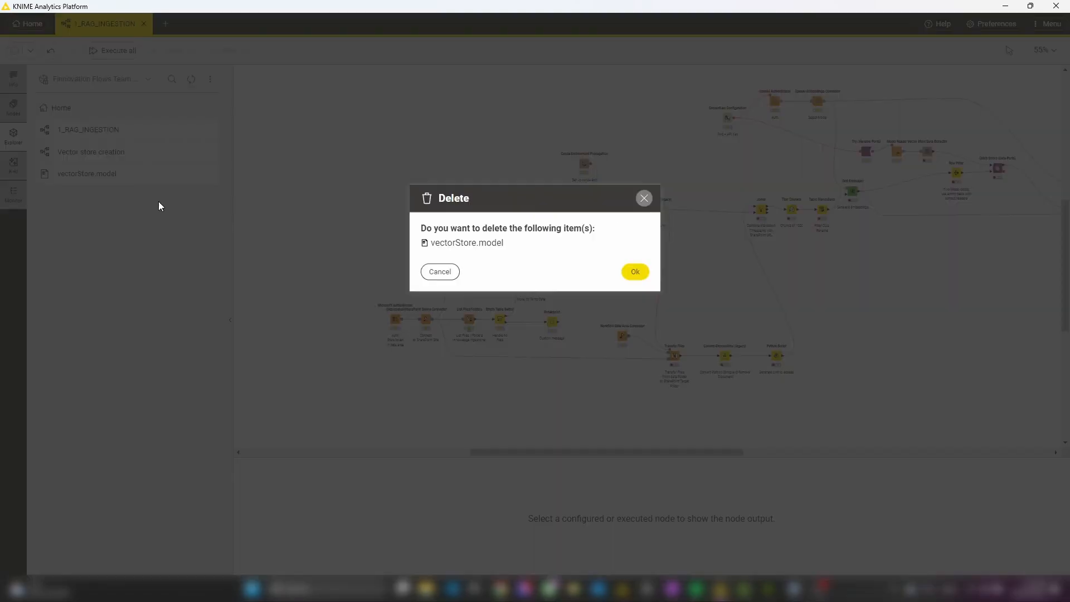
left_click(636, 272)
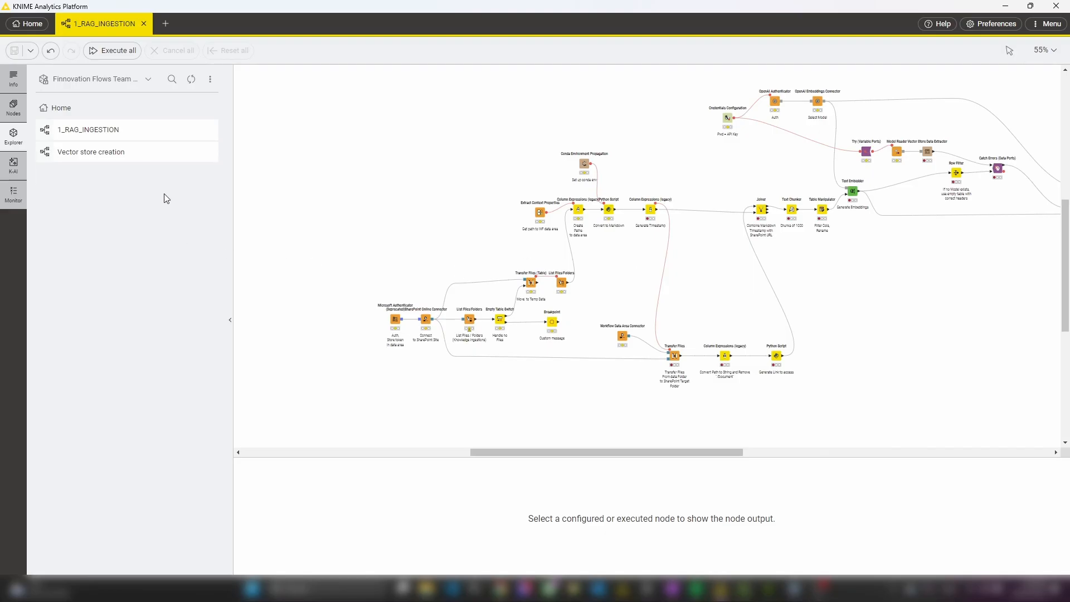
Step: Open the uploaded 1_RAG_INGESTION workflow on KNIME Hub and run it as an ad hoc execution with the default settings
right_click(105, 134)
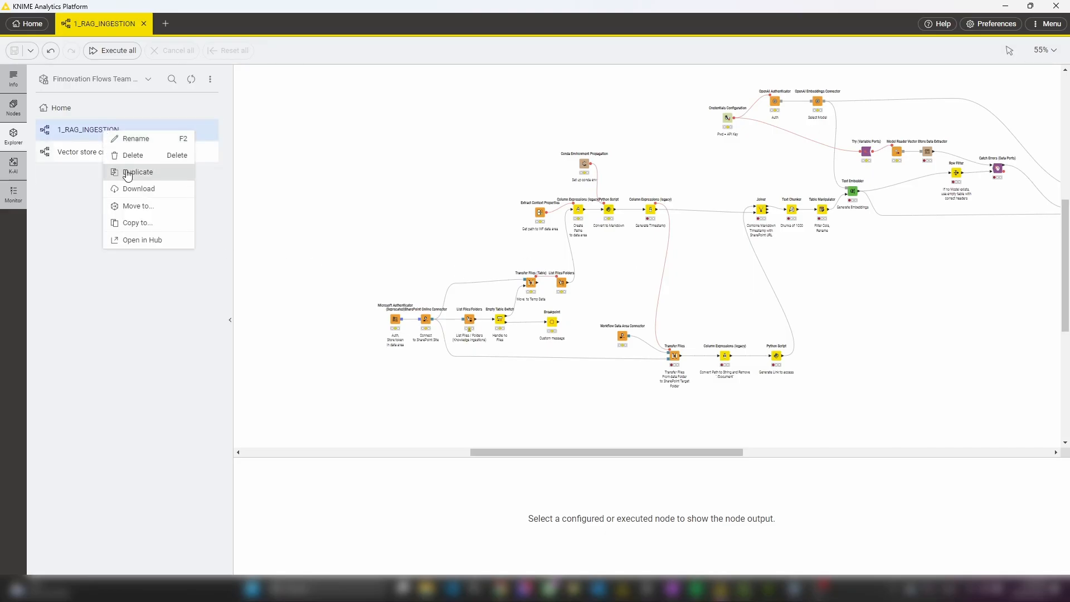
left_click(144, 241)
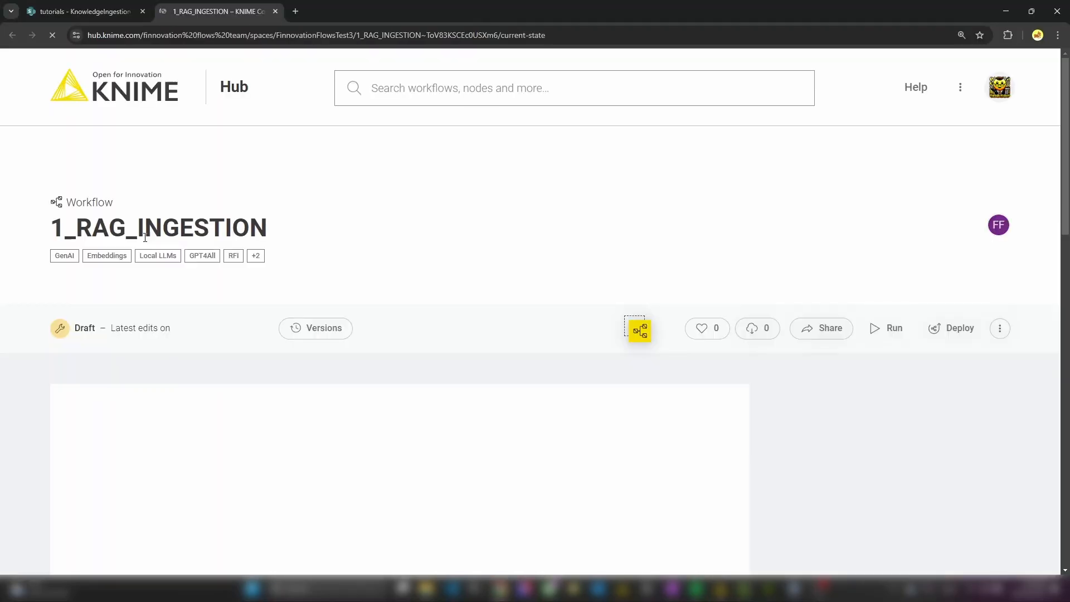
scroll(616, 266, "down", 2)
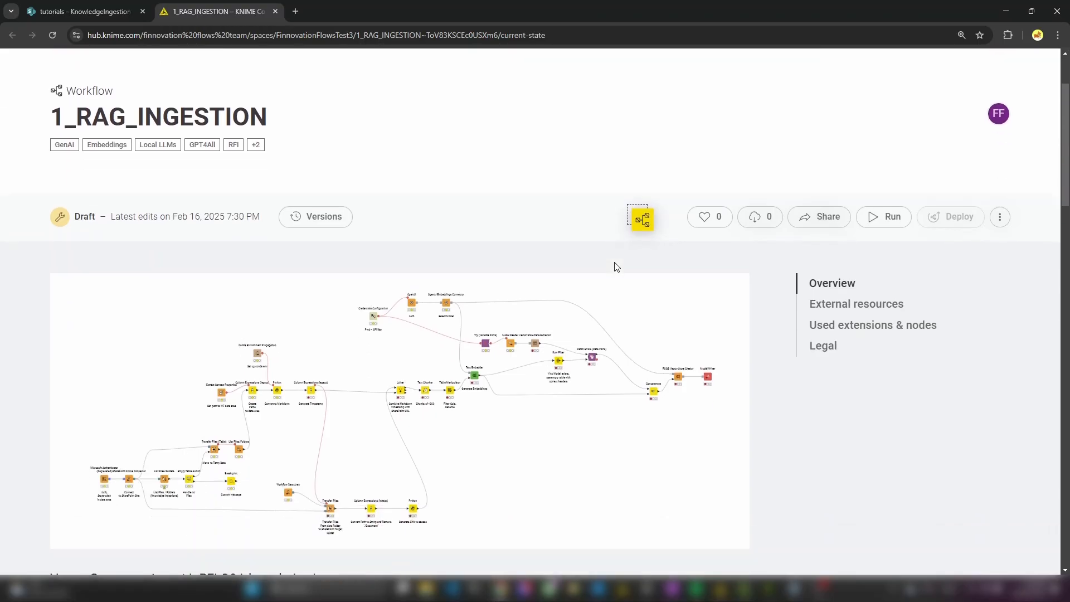
scroll(791, 305, "down", 2)
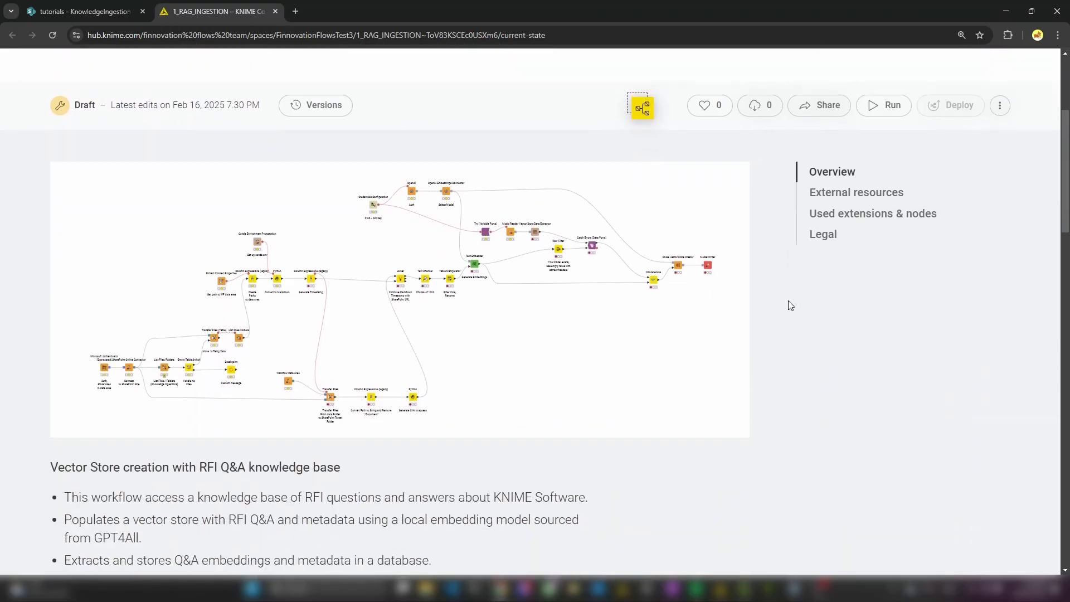
scroll(791, 305, "up", 2)
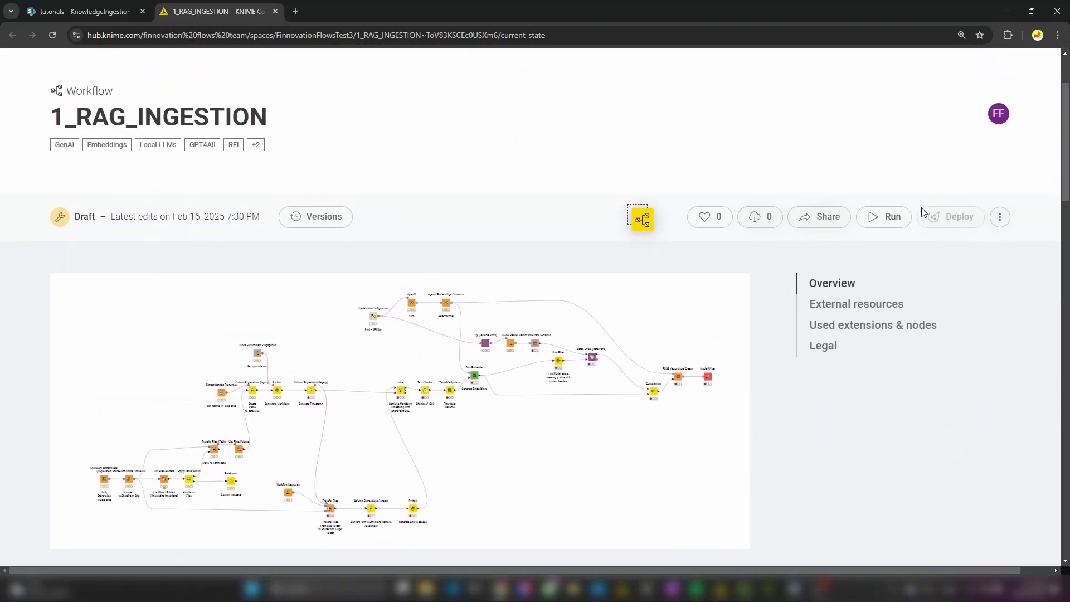
left_click(888, 224)
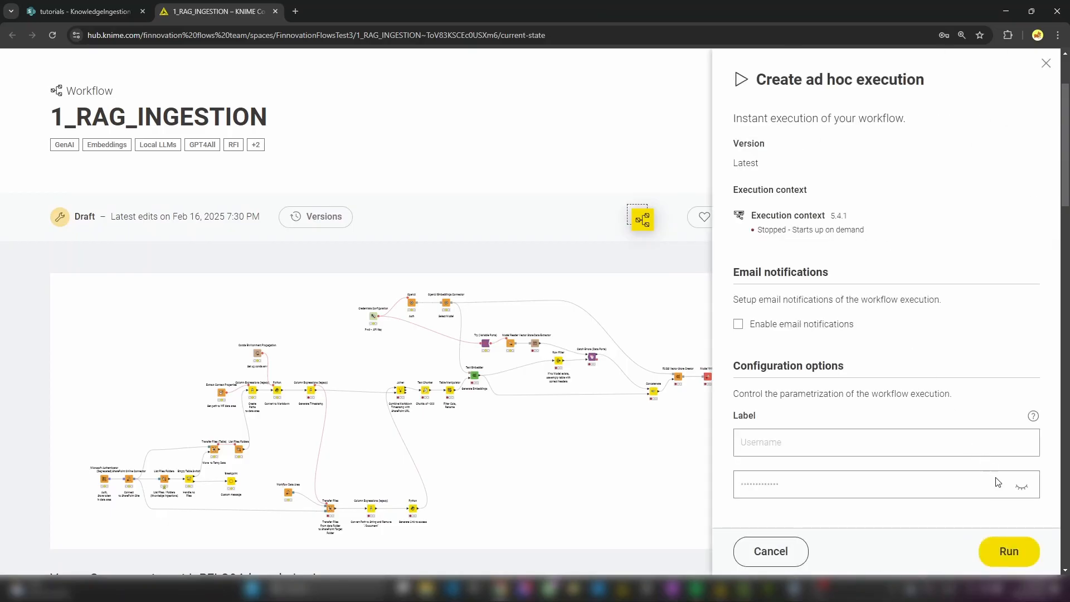
left_click(1009, 552)
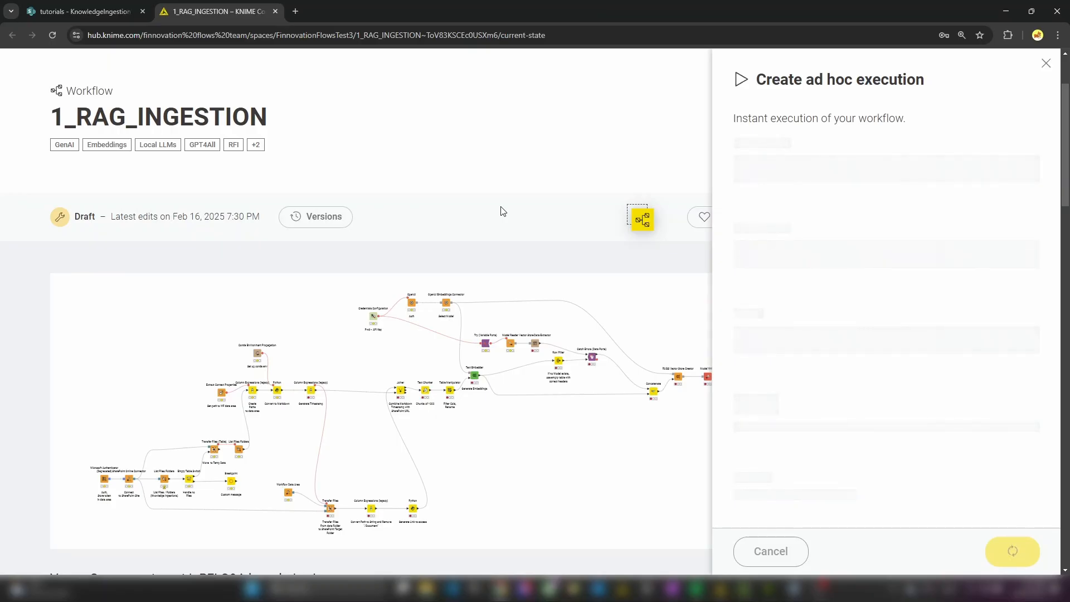
Step: Inspect the running ad hoc job of 1_RAG_INGESTION and enlarge the workflow canvas by shrinking the surrounding areas
scroll(504, 210, "down", 5)
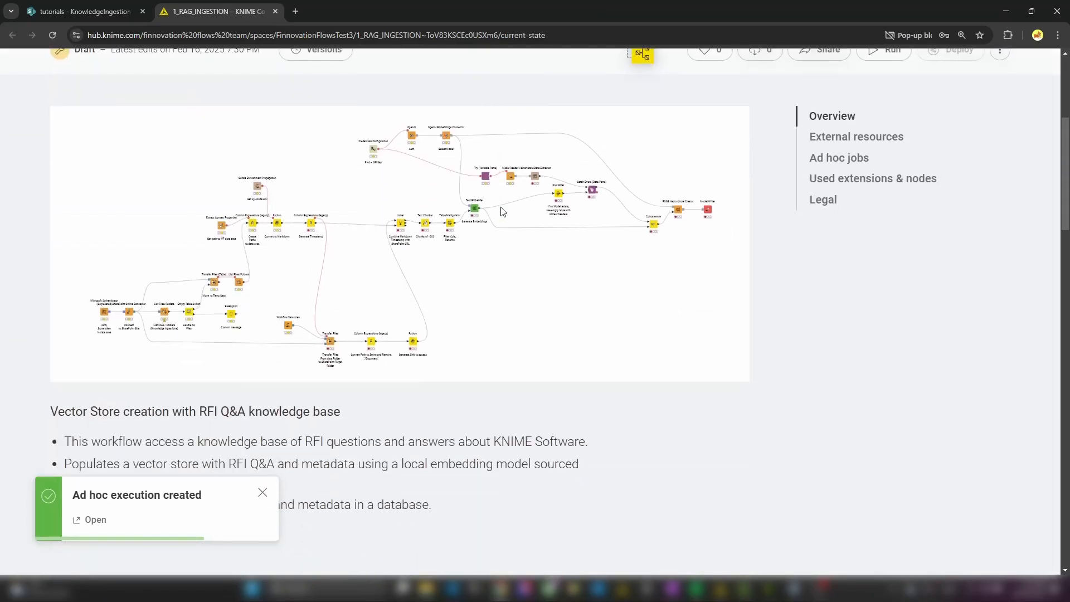
scroll(503, 210, "down", 5)
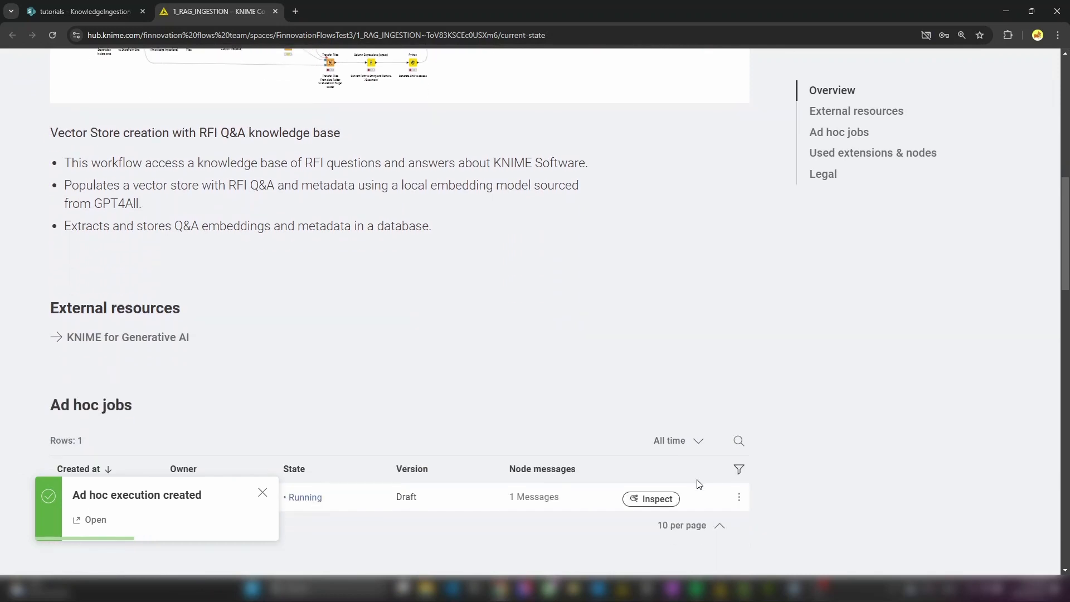
left_click(655, 500)
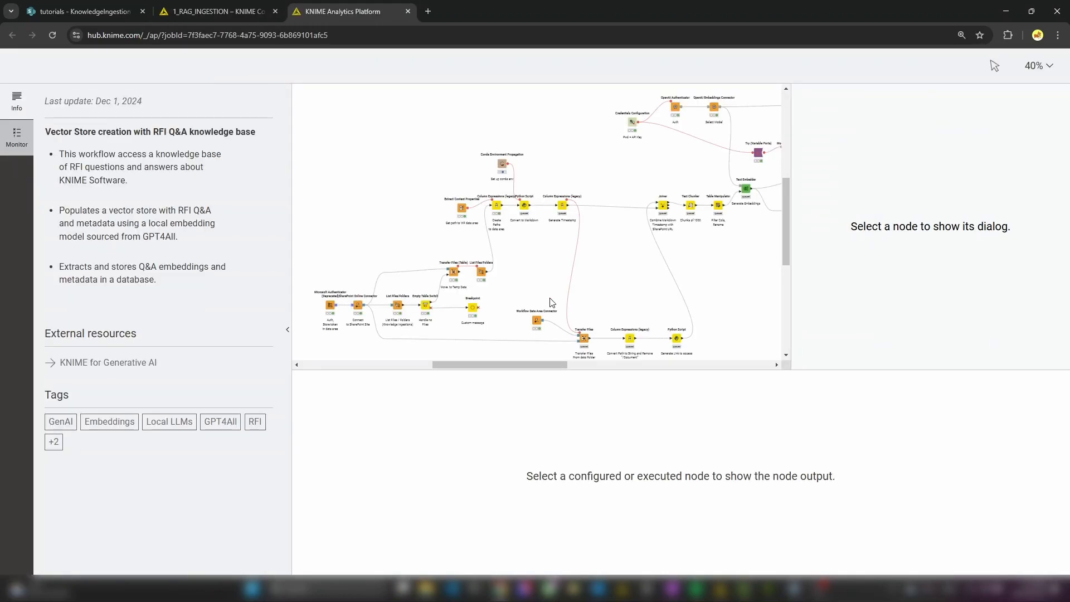
left_click(287, 330)
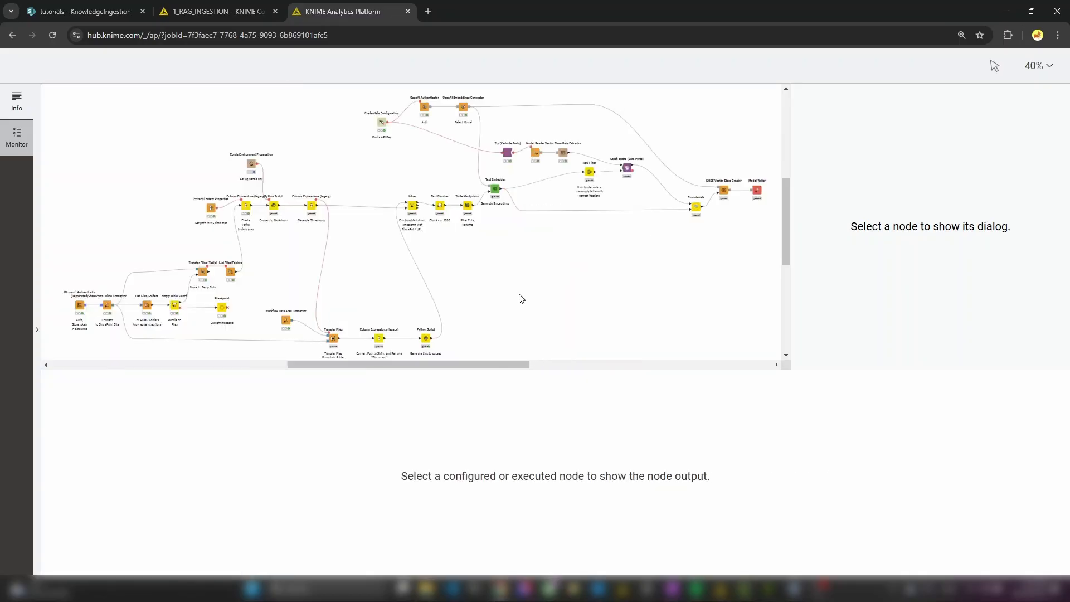
scroll(507, 291, "down", 1)
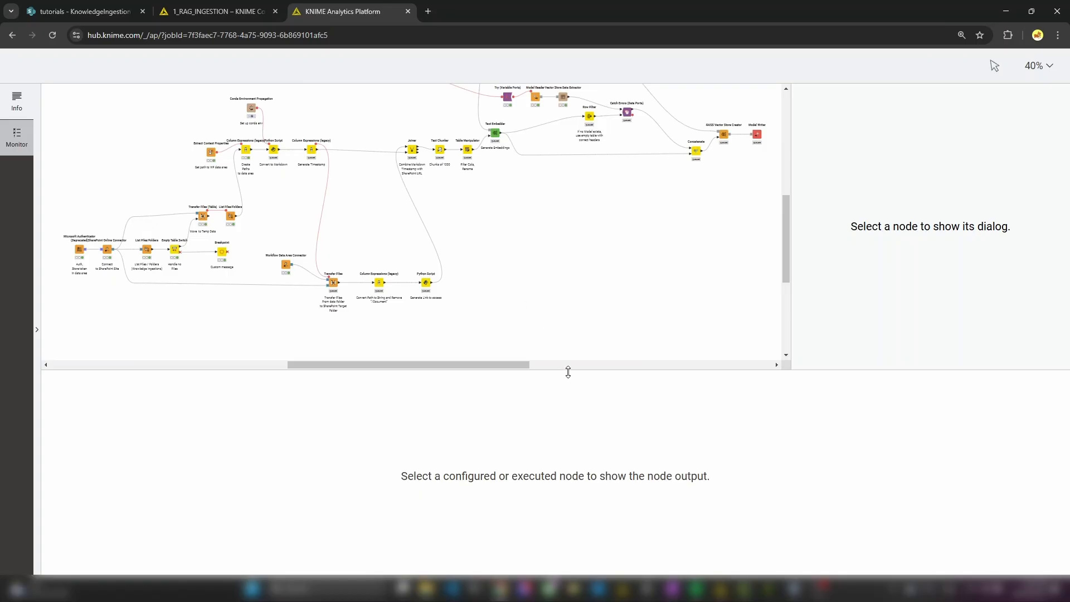
left_click_drag(568, 372, 571, 455)
left_click_drag(784, 341, 841, 344)
Step: Follow the job's execution through the workflow nodes and view the Table Manipulator's output table
scroll(335, 198, "up", 4)
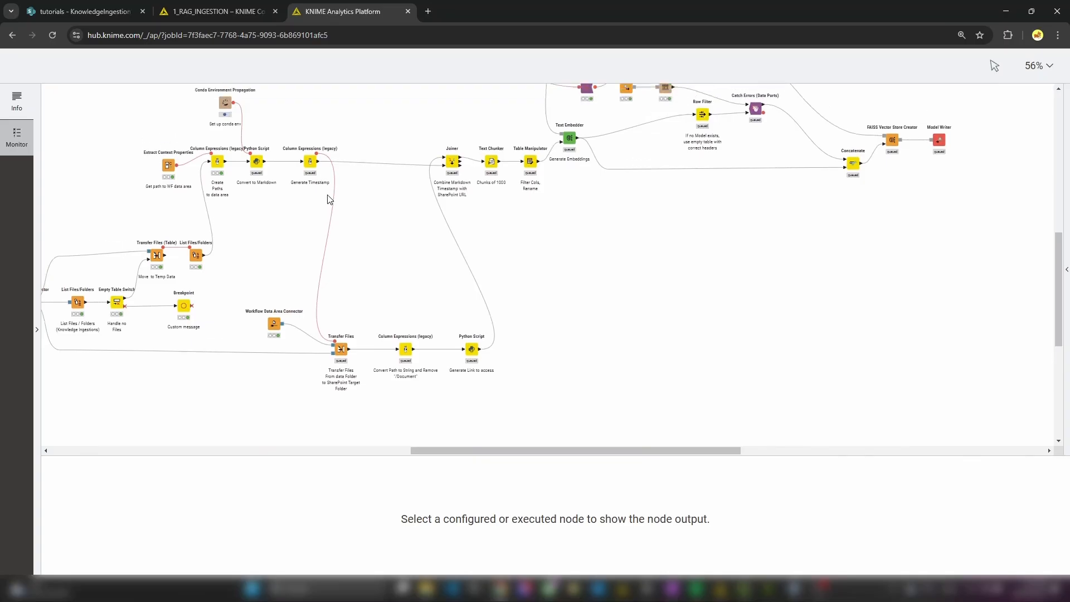
scroll(330, 199, "up", 2)
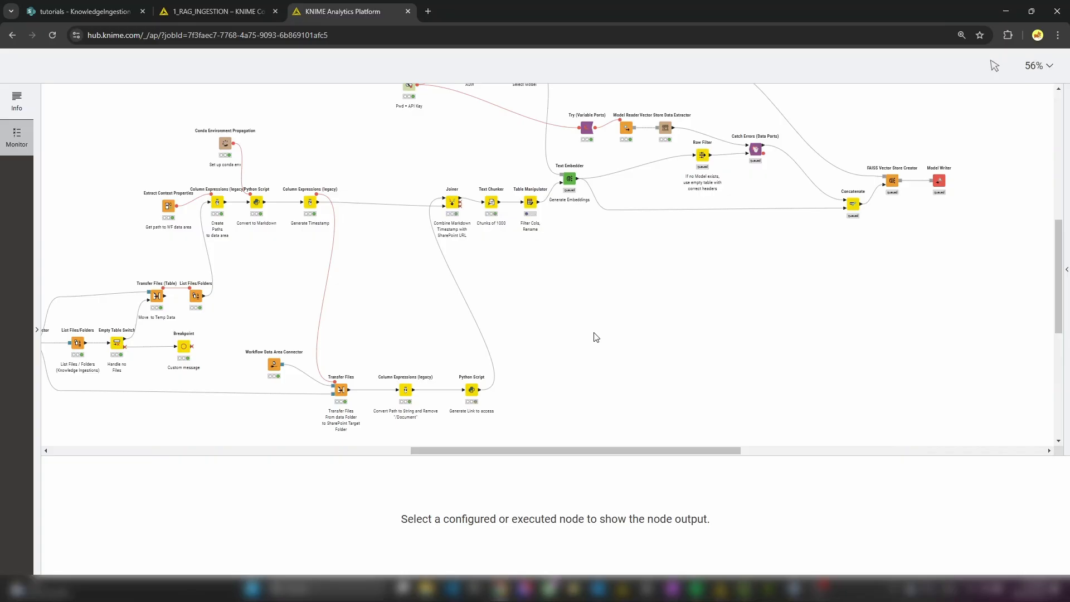
scroll(638, 354, "up", 5)
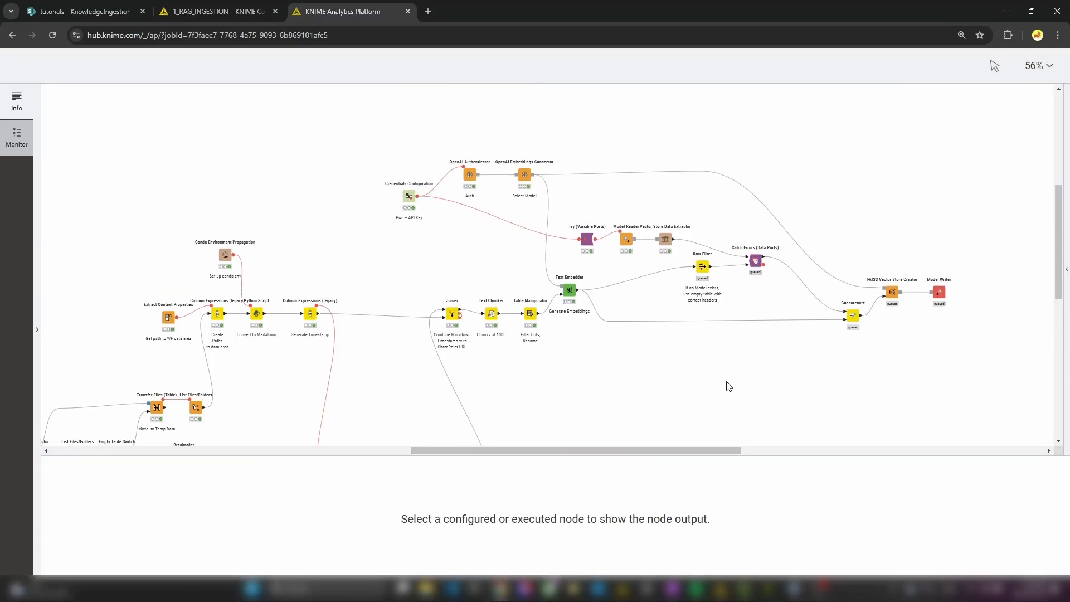
left_click(530, 314)
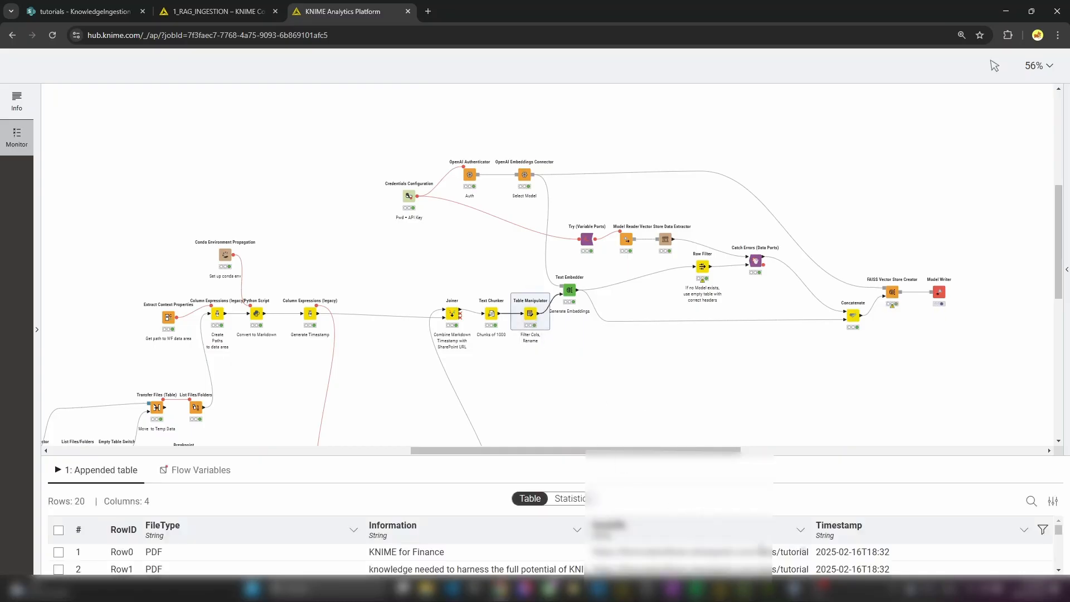
Step: Enlarge the Table Manipulator's output table to browse its rows, and restore the workflow canvas height
left_click_drag(655, 456, 657, 361)
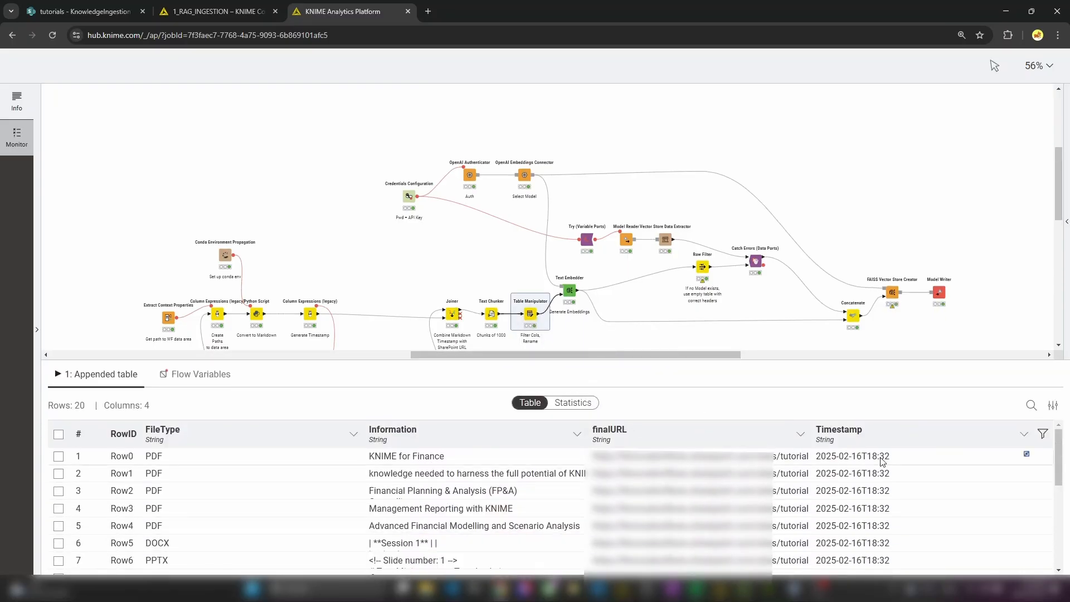
scroll(883, 463, "down", 5)
scroll(885, 479, "up", 5)
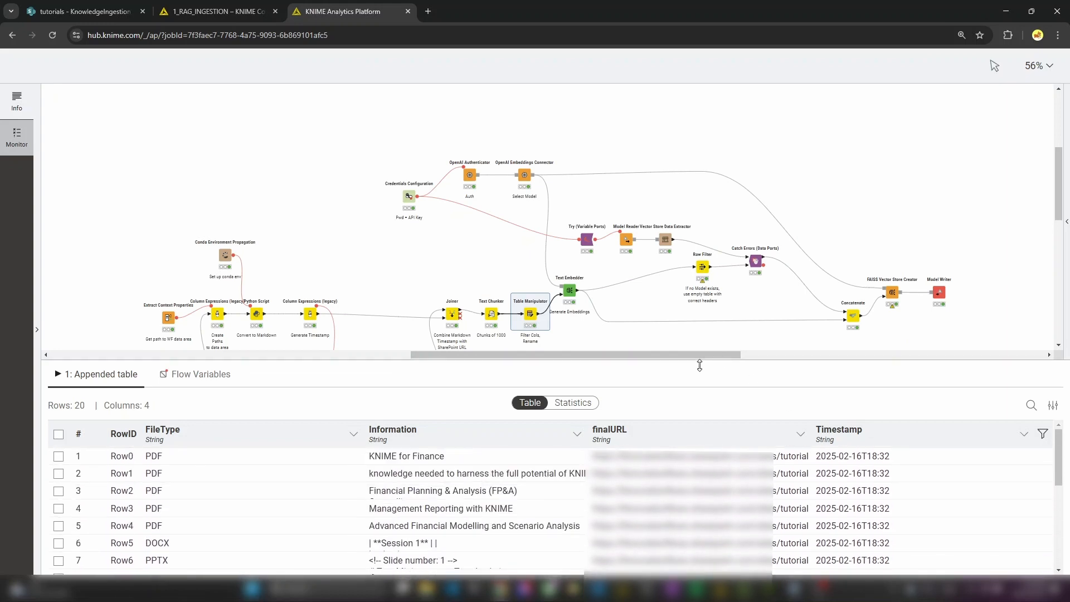
left_click_drag(728, 362, 724, 458)
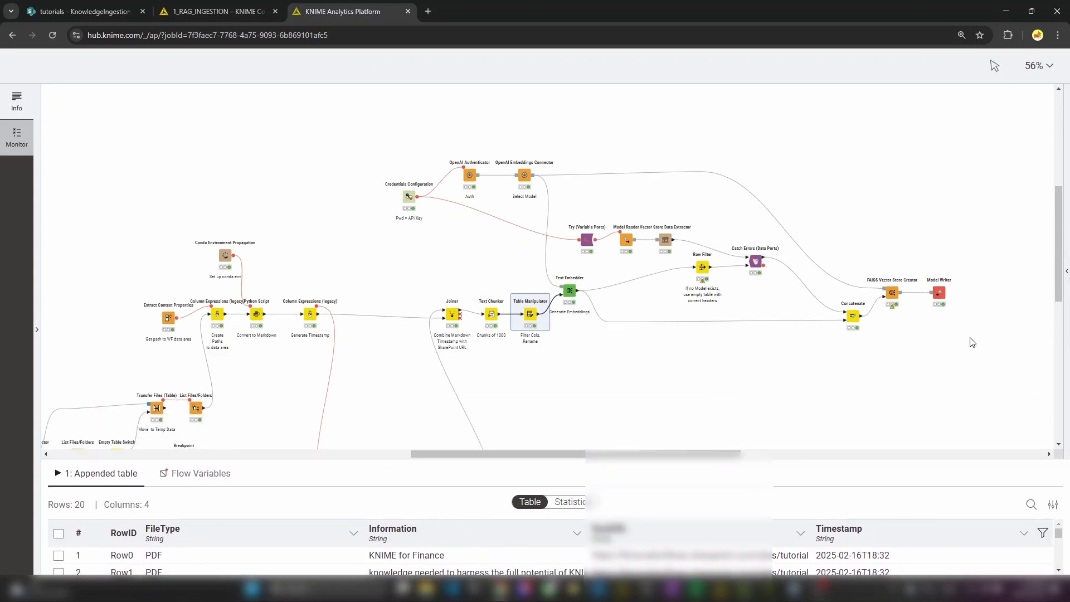
Step: Inspect the Model Writer node in the job, and refresh the team space's Explorer in KNIME Analytics Platform to check for the vector store file
left_click(904, 334)
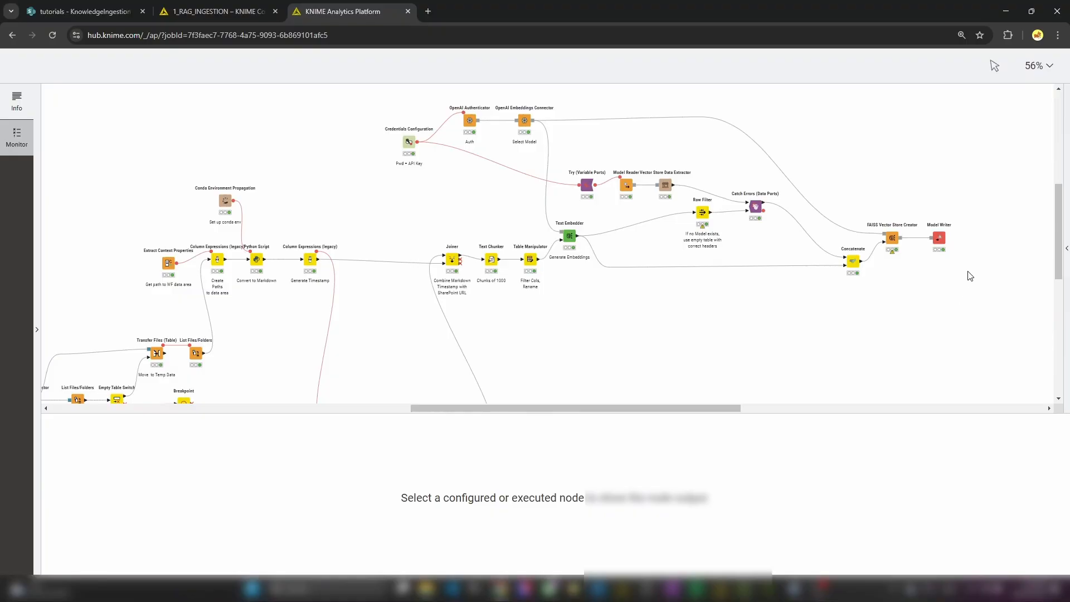
left_click(952, 251)
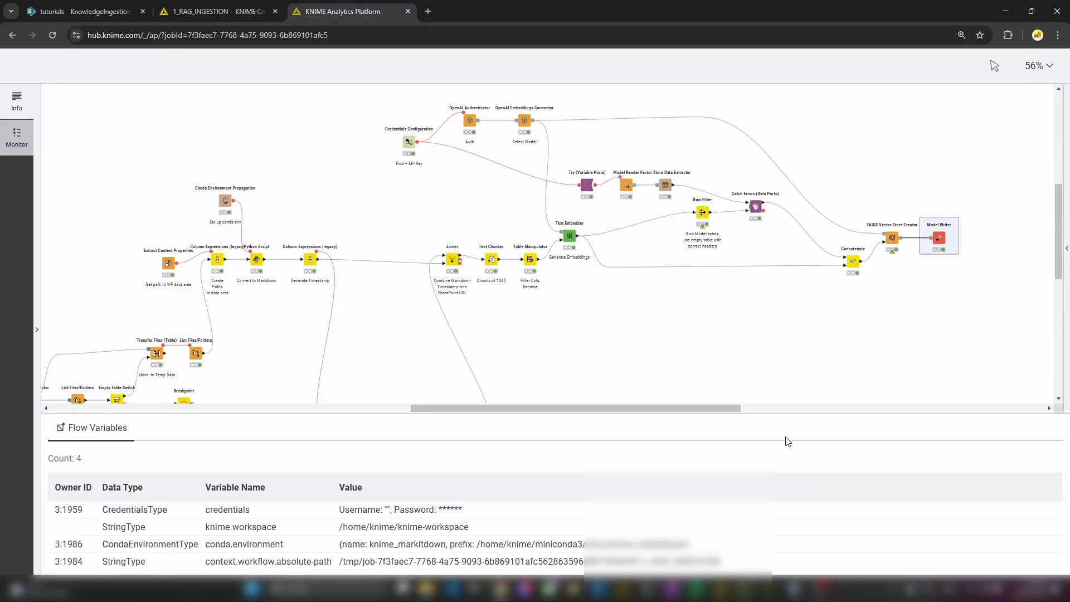
mouse_move(722, 595)
left_click(720, 529)
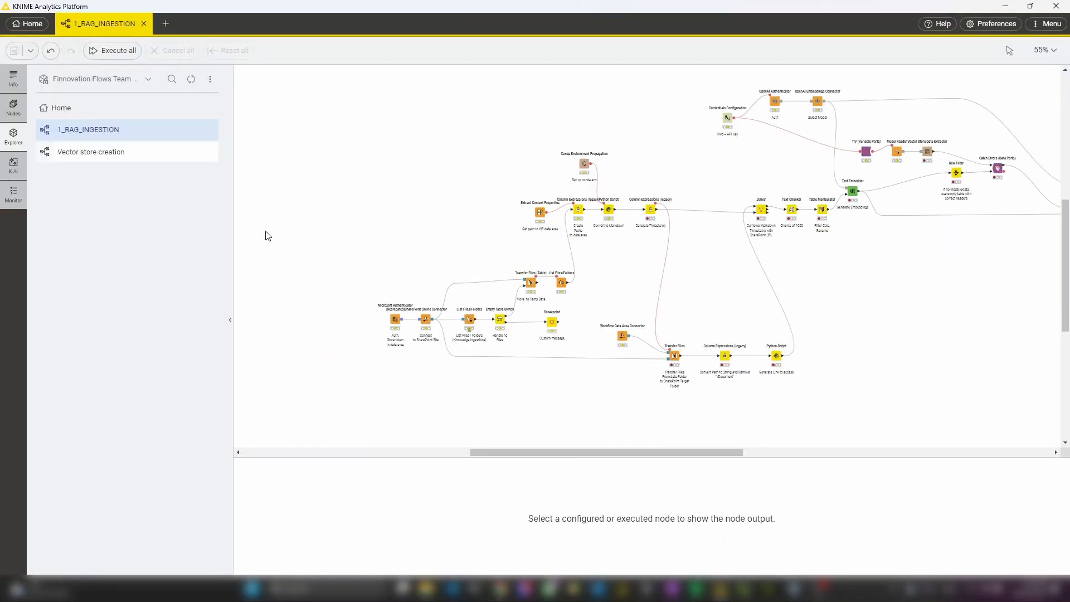
left_click(191, 79)
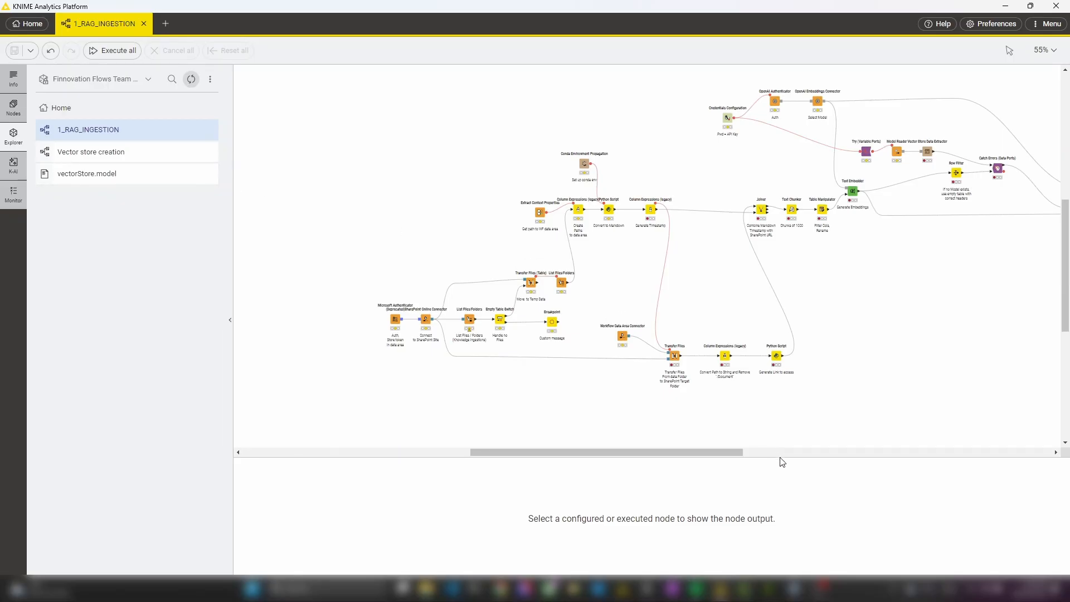
Step: Switch to the SharePoint tutorials site in the browser and check the Docs folder under Dokumente for the transferred files
left_click(500, 589)
left_click(89, 12)
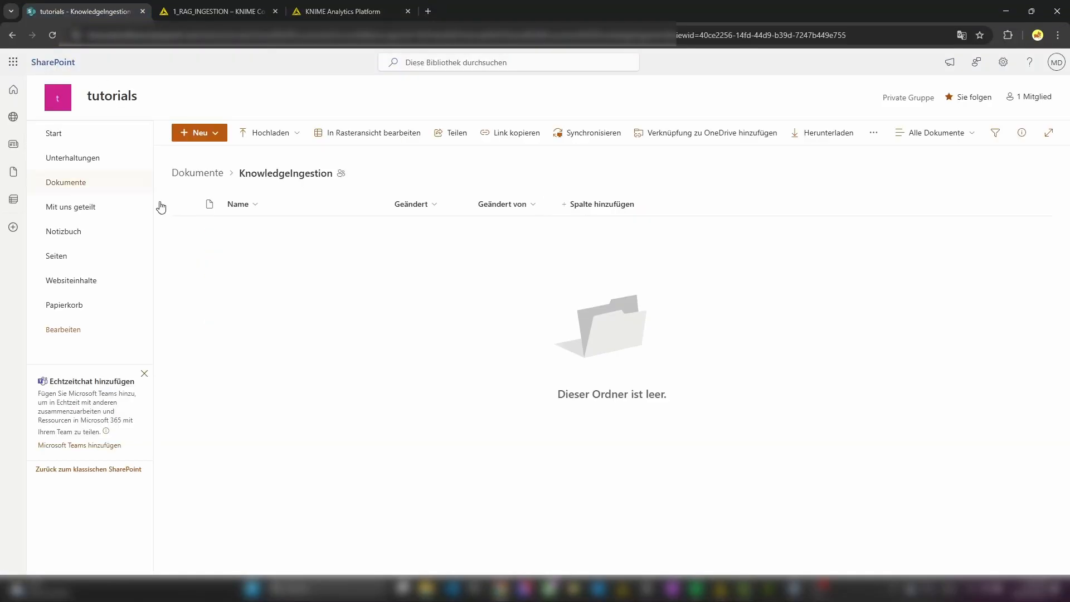
left_click(212, 176)
left_click(237, 231)
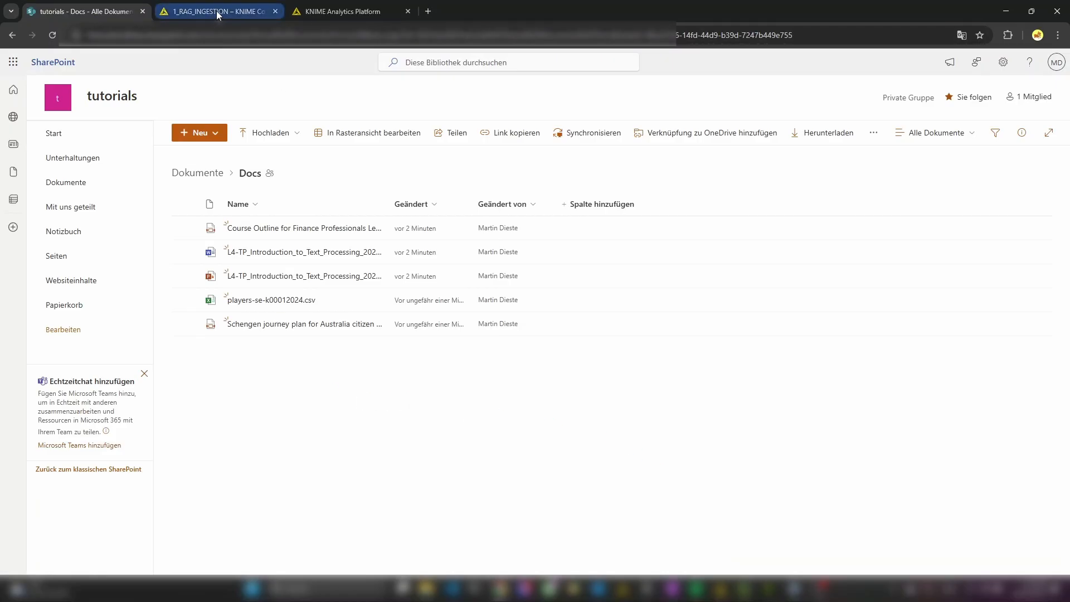
Step: Copy the first finalURL value from the Table Manipulator's output in the ad hoc job and open it in a new browser tab
left_click(335, 12)
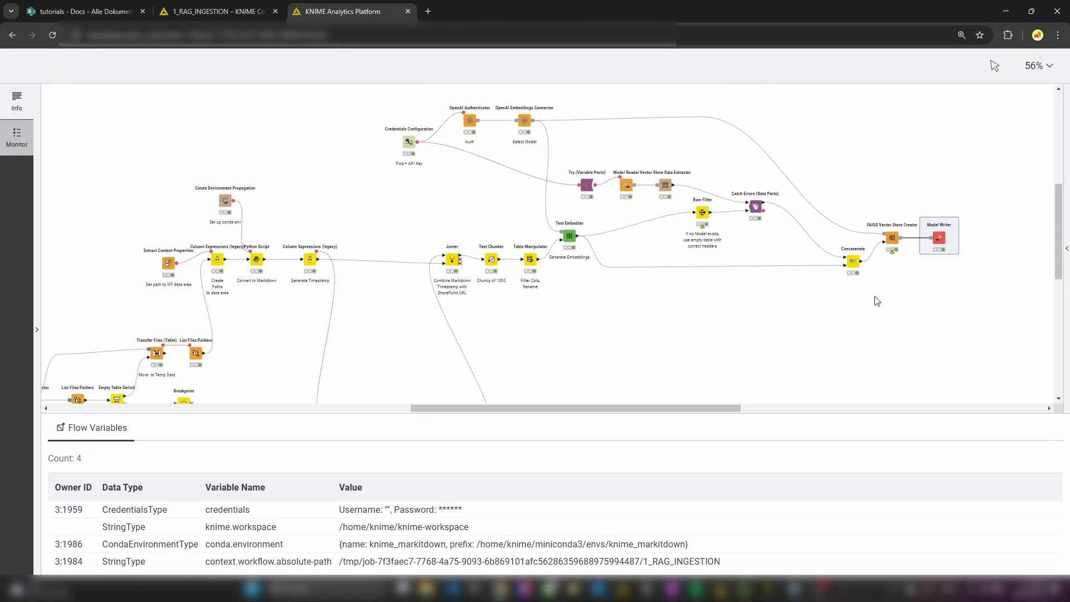
left_click(532, 266)
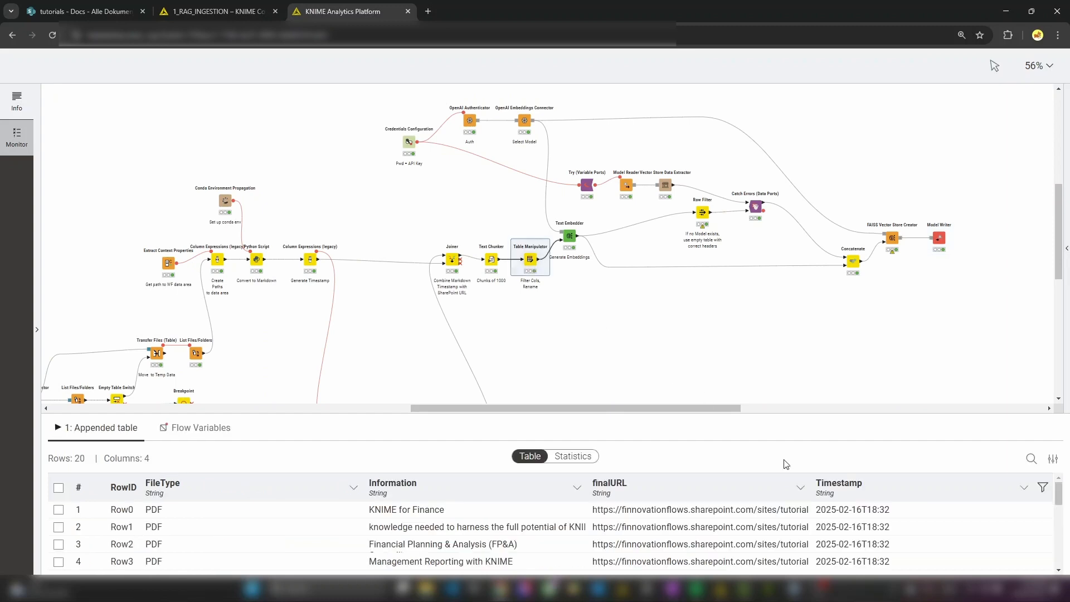
left_click(802, 509)
left_click_drag(296, 359, 198, 333)
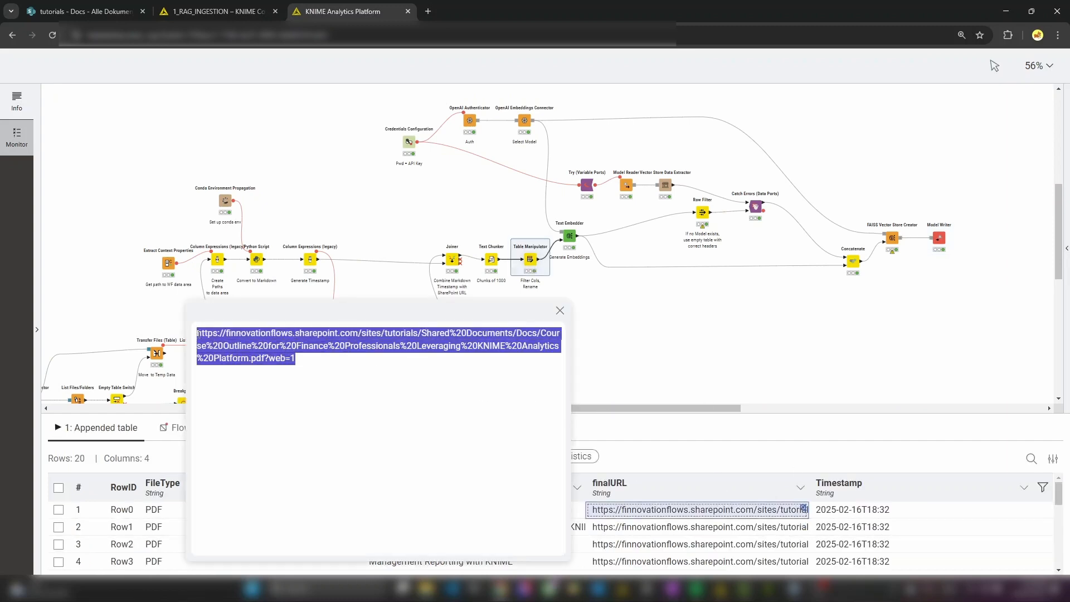
key("ctrl+c")
left_click(428, 11)
key("ctrl+v")
key("Return")
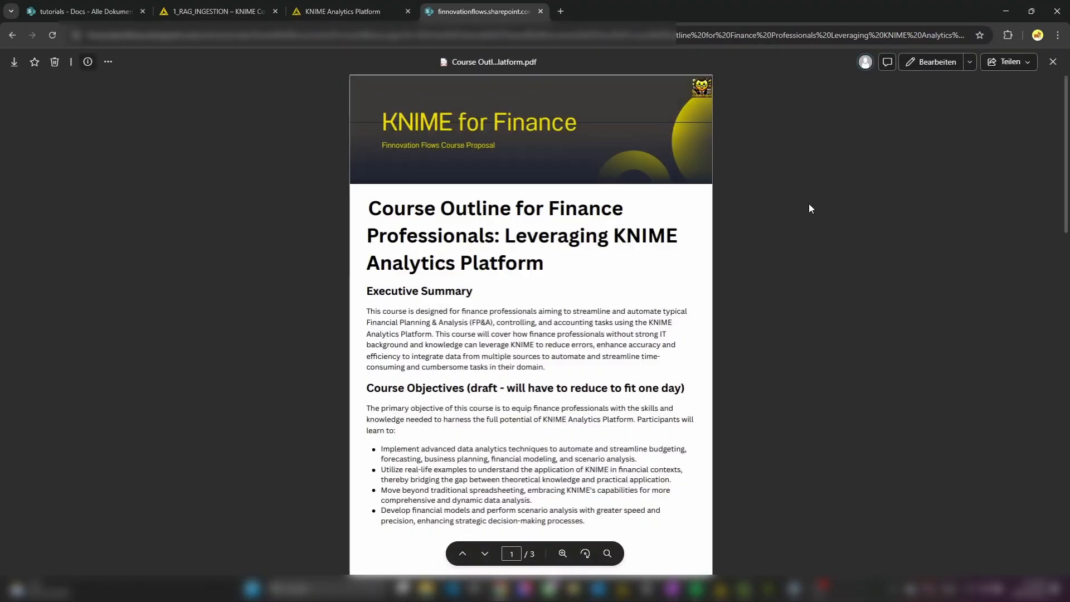
Step: Close the opened PDF, the finalURL cell preview and the inspected ad hoc job
left_click(541, 11)
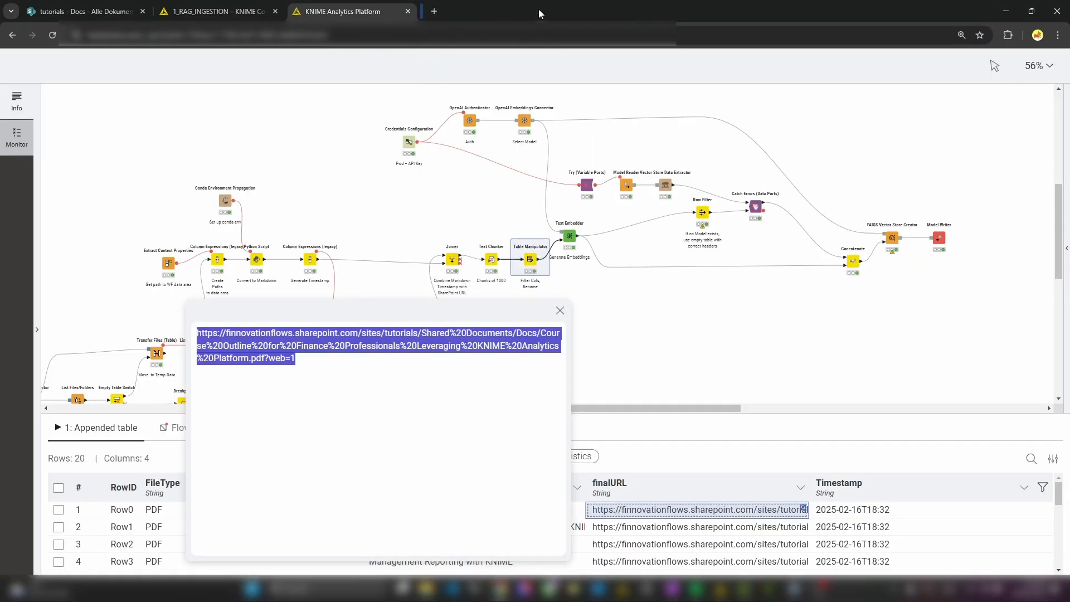
left_click(560, 310)
left_click(641, 324)
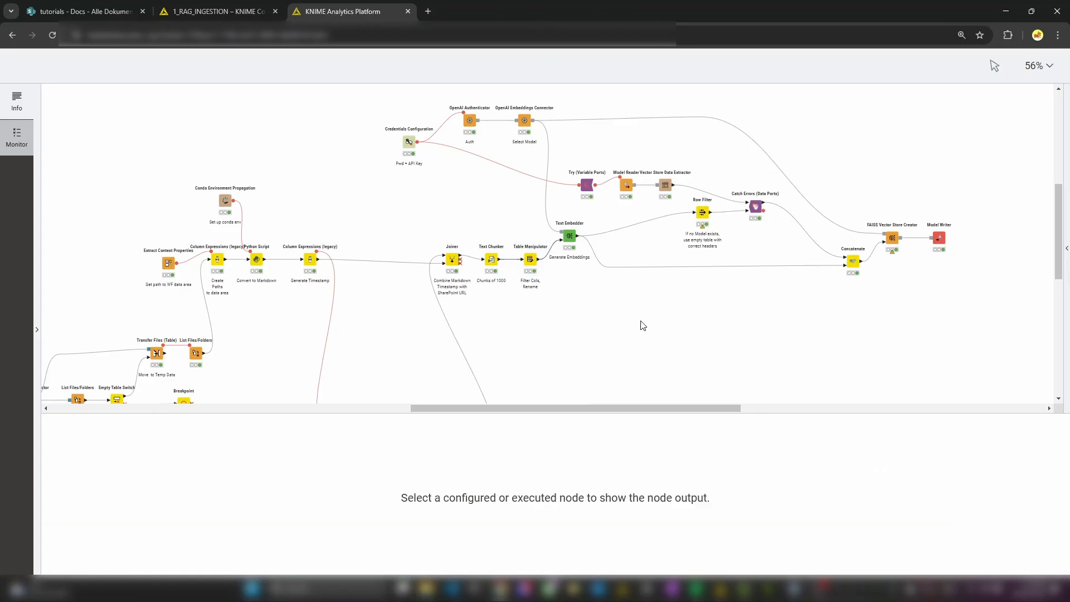
left_click(409, 12)
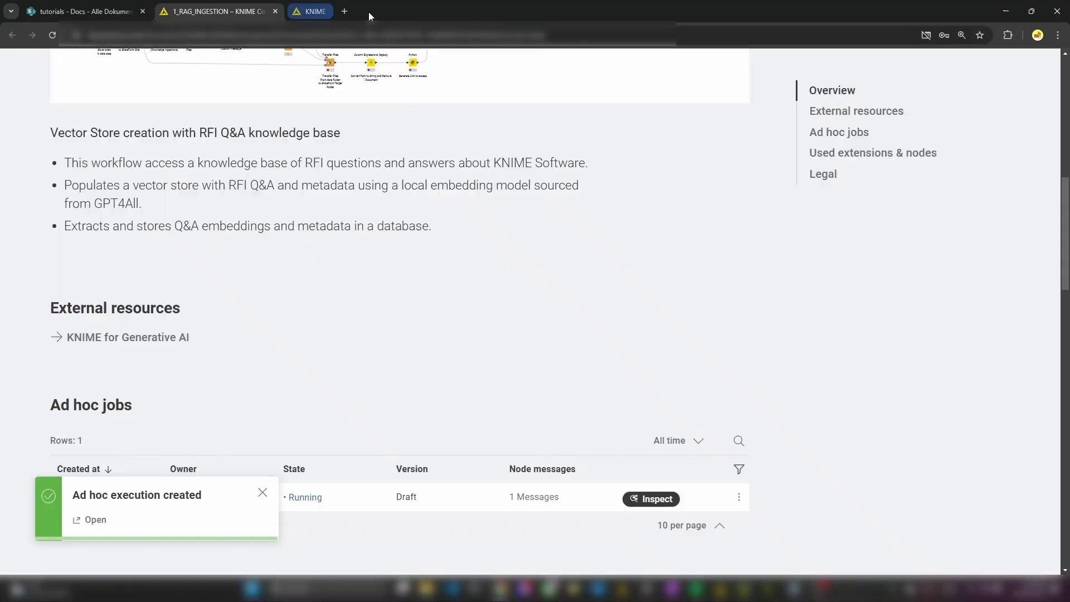
Step: Open the Finnovation Flows Team's execution resources on KNIME Hub and force stop the running execution context
scroll(182, 135, "up", 7)
scroll(182, 135, "up", 3)
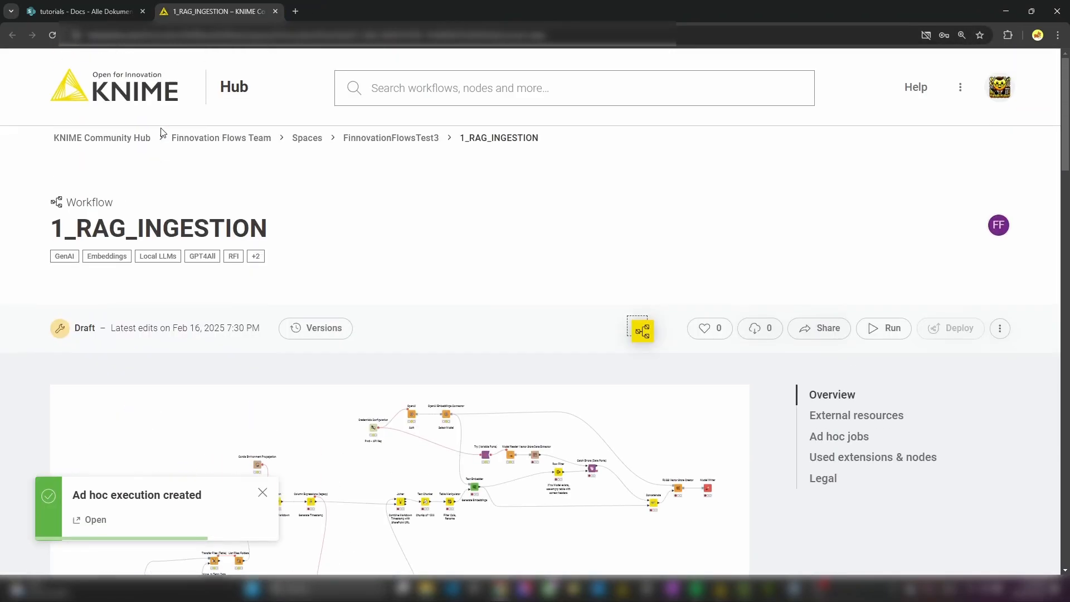
left_click(190, 137)
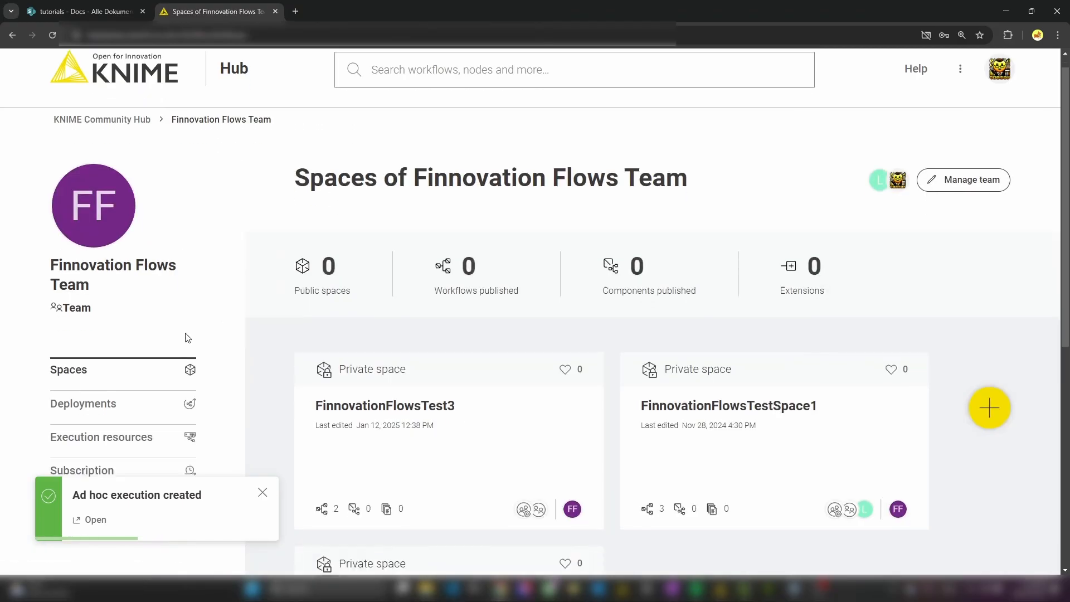
scroll(186, 337, "down", 3)
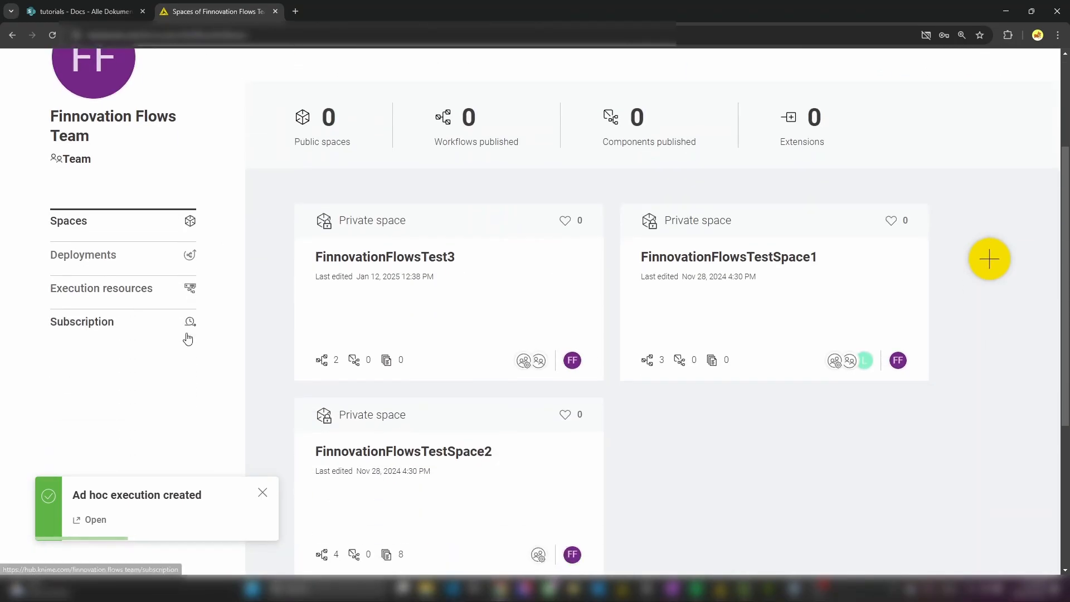
left_click(125, 291)
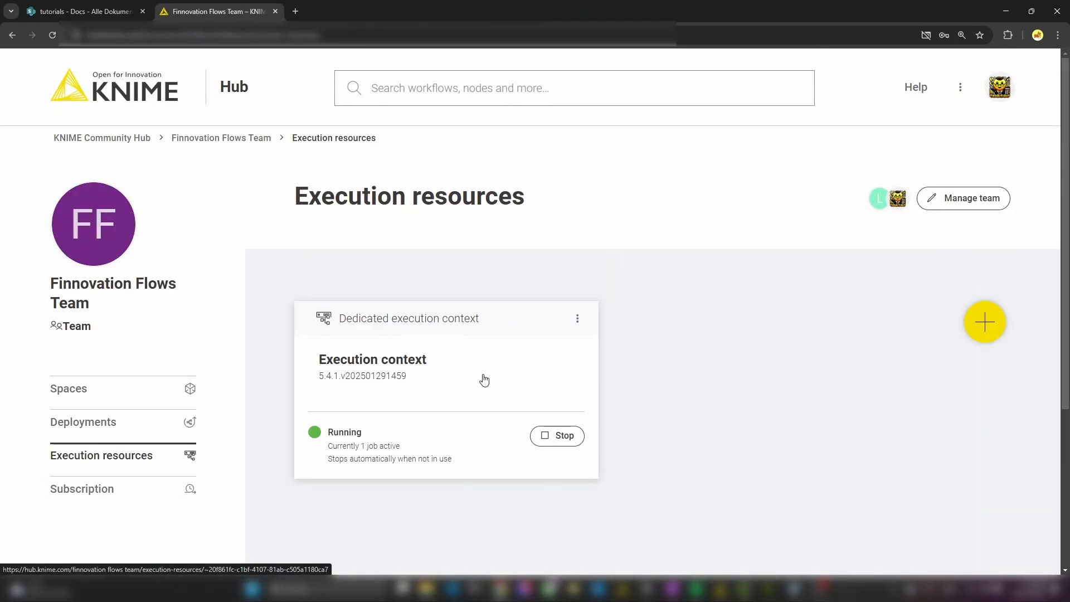
left_click(533, 437)
left_click(544, 454)
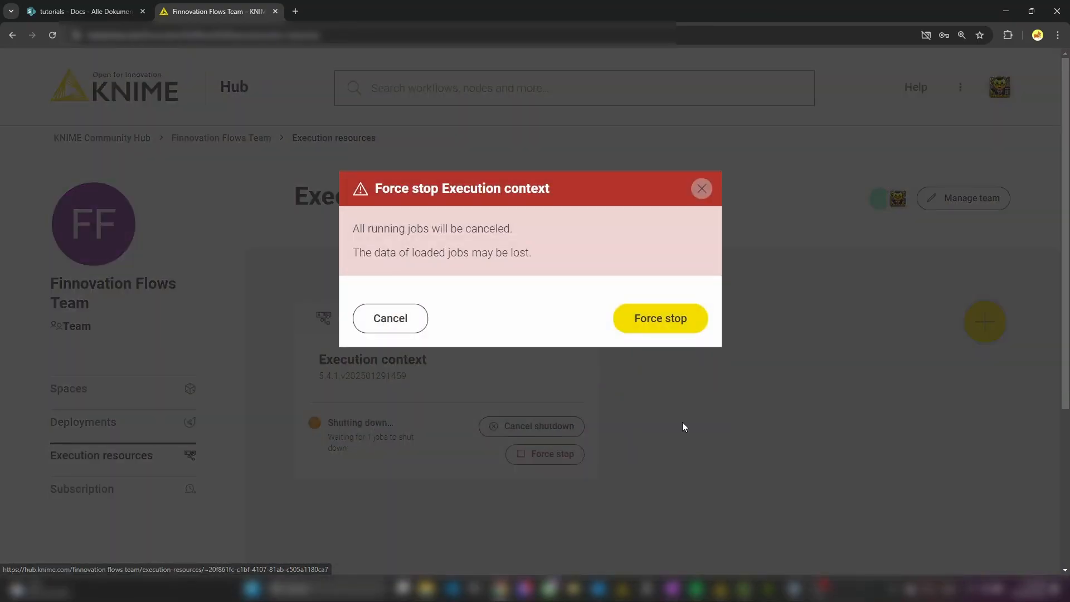
left_click(671, 327)
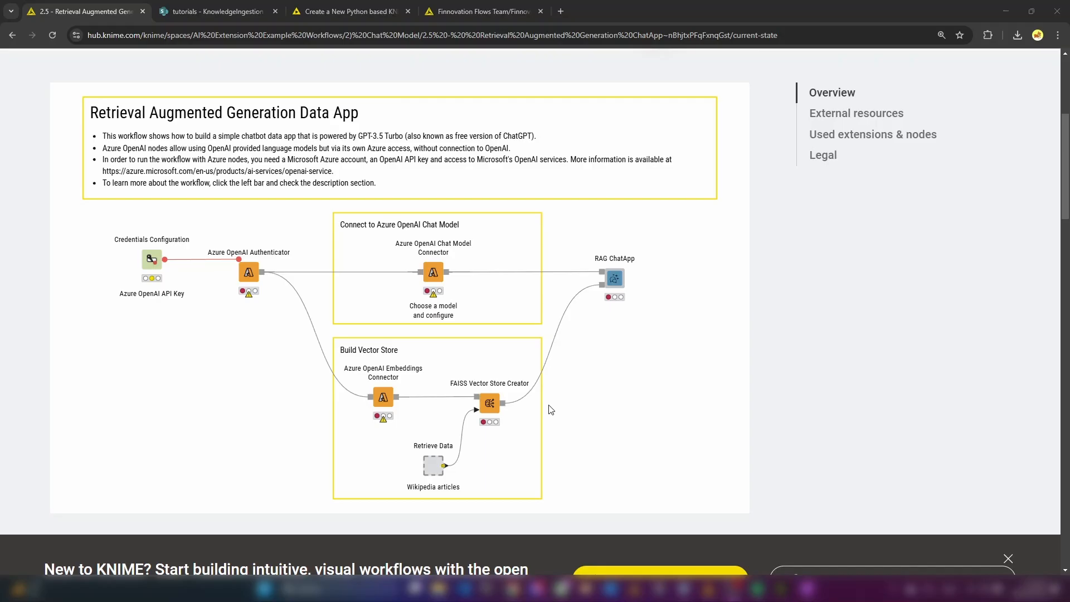
Step: Switch to the 2_RAG_ChatApp workflow in KNIME Analytics Platform and review the OpenAI Chat Model Connector's settings
mouse_move(708, 595)
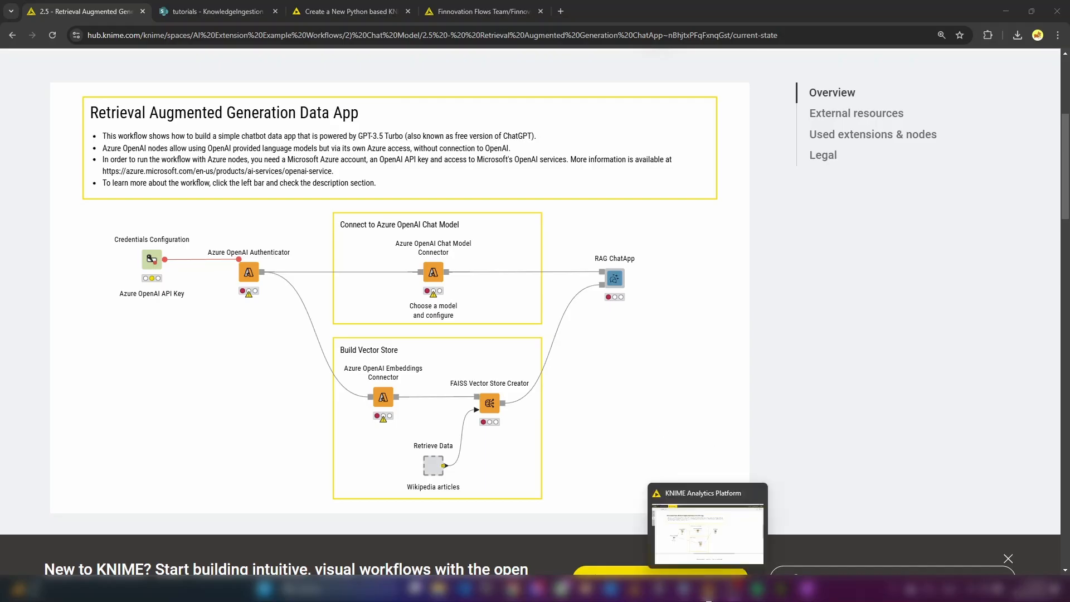
left_click(703, 534)
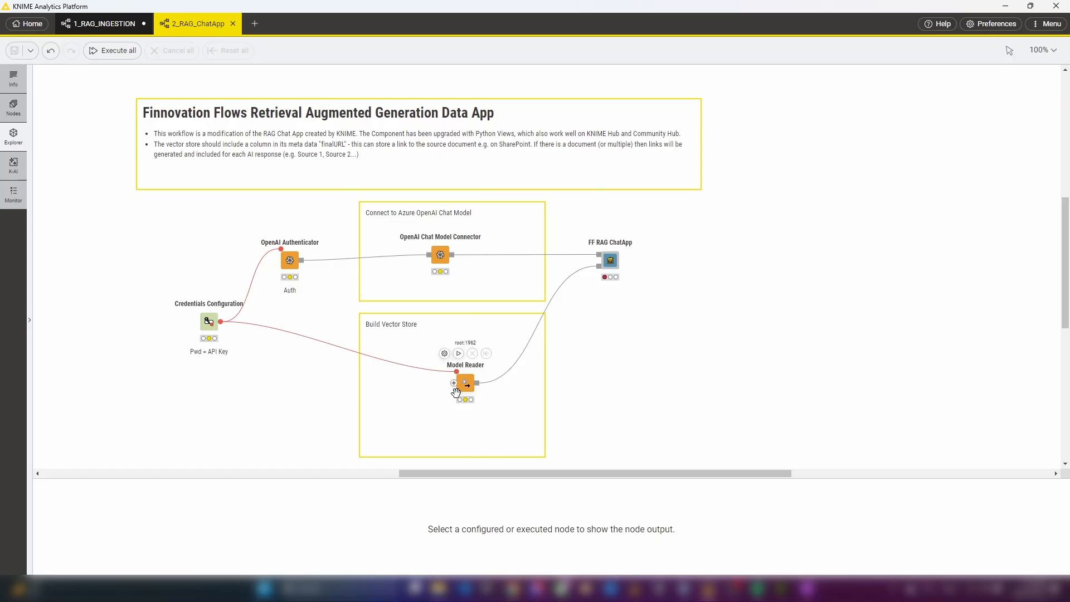
mouse_move(216, 325)
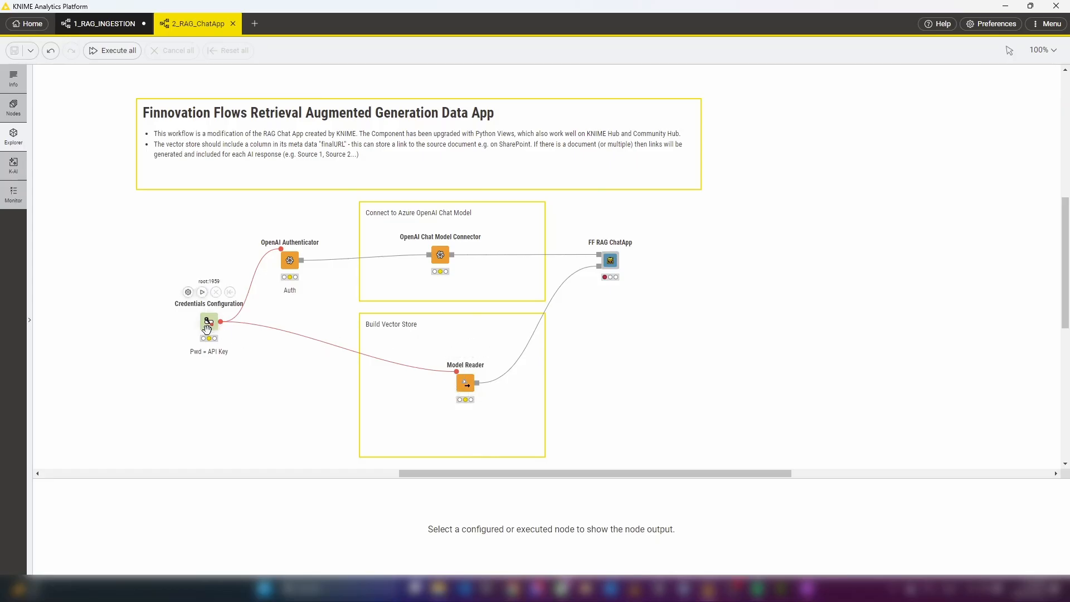
mouse_move(291, 262)
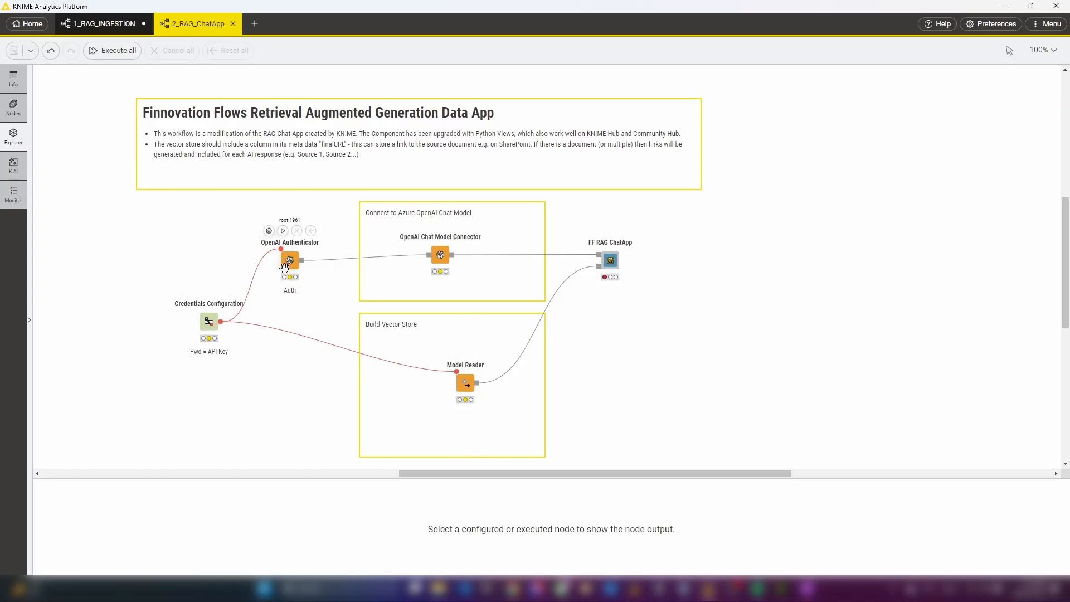
mouse_move(467, 386)
left_click(446, 254)
left_click(420, 226)
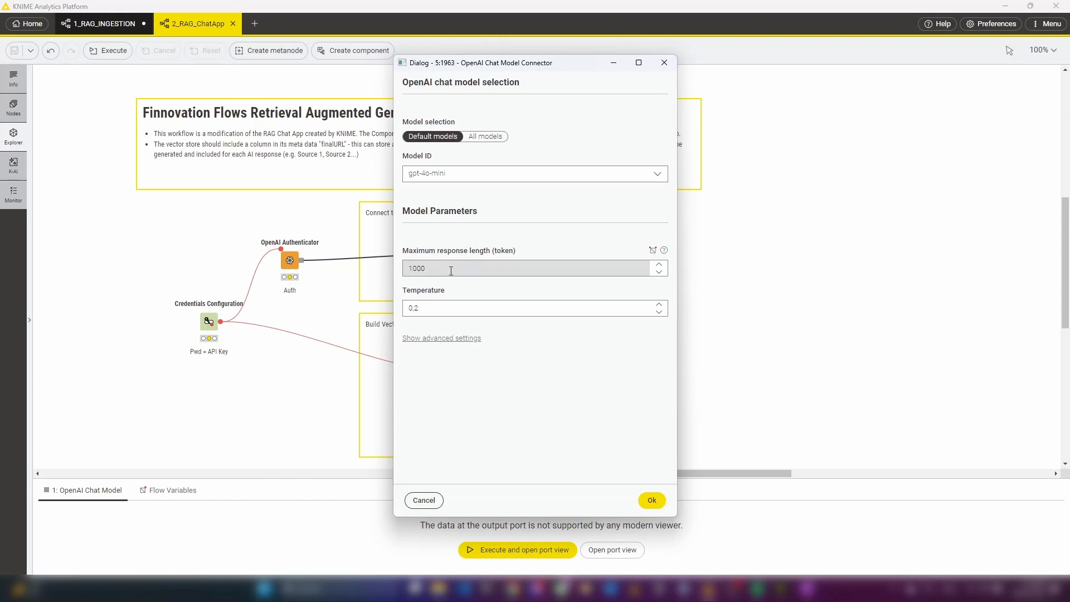
left_click(672, 67)
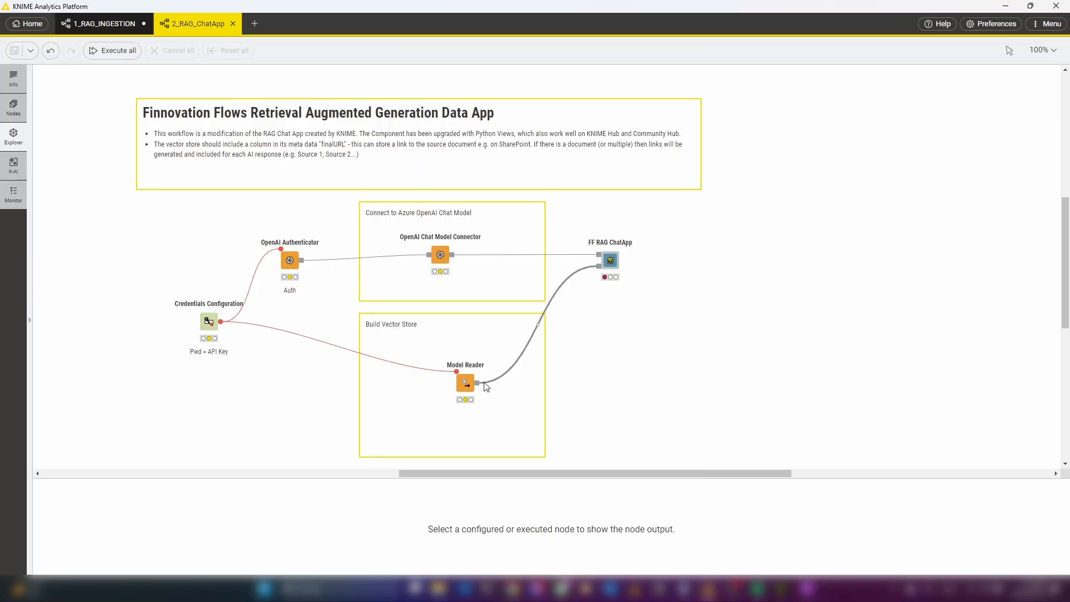
Step: Open the FF RAG ChatApp component and examine its header, empty-message check, Vector Store Retriever and downstream nodes
mouse_move(611, 261)
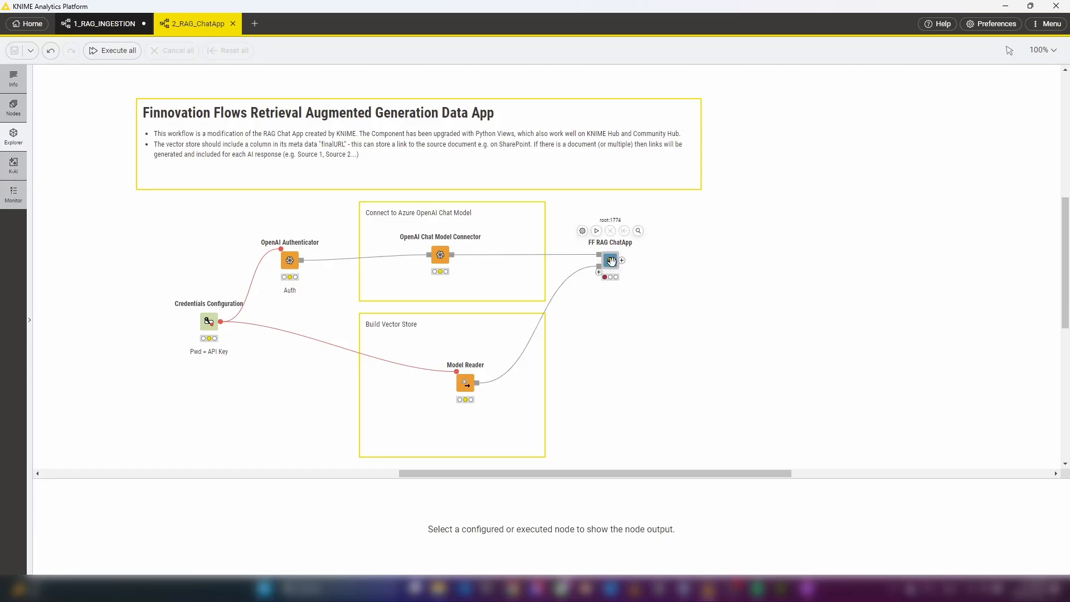
double_click(611, 262)
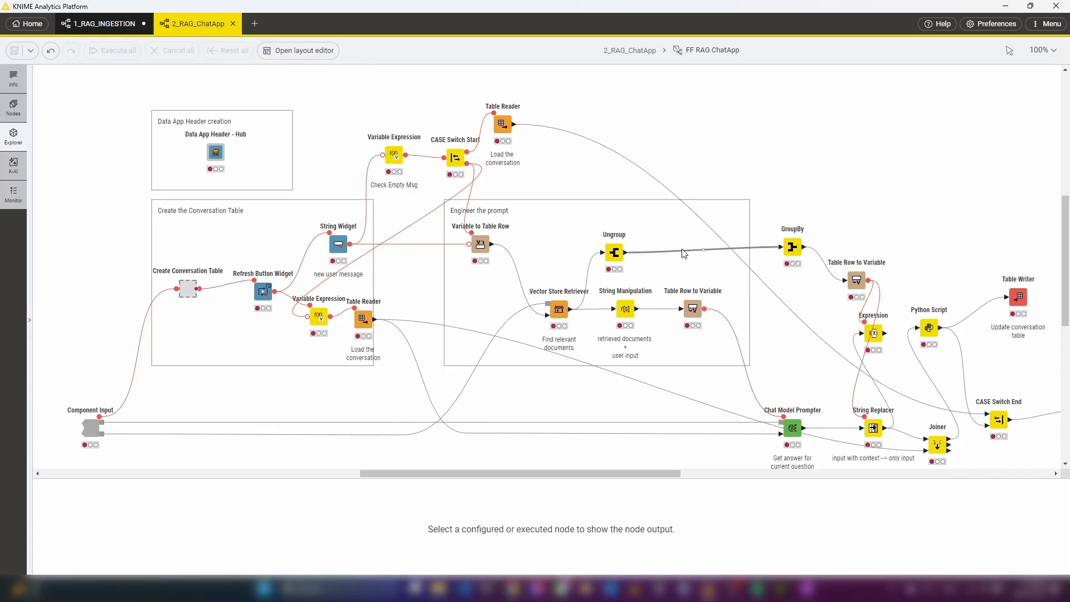
left_click(217, 155)
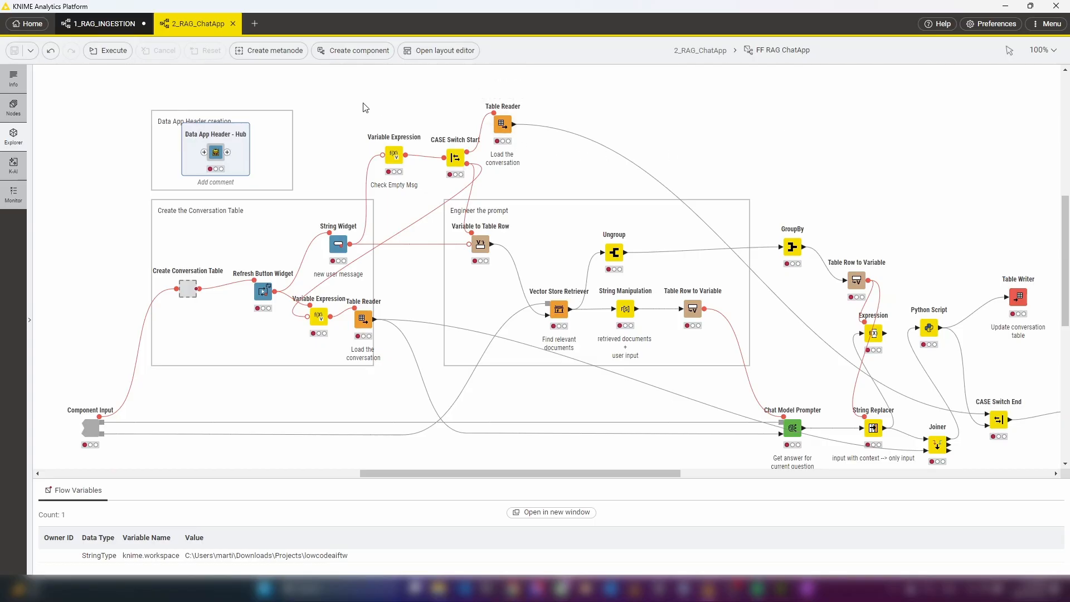
left_click(394, 156)
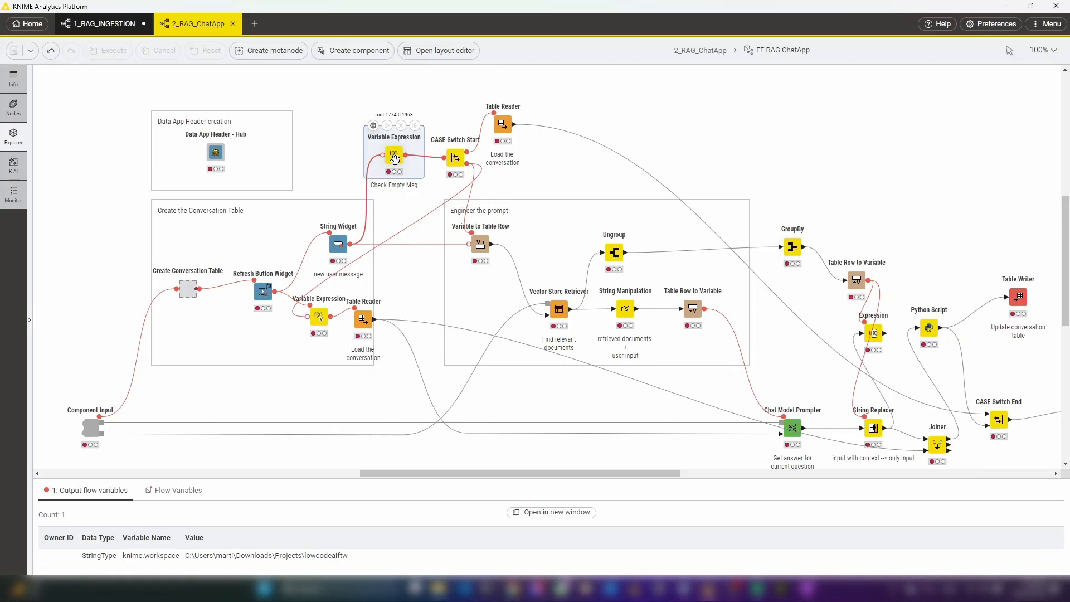
left_click_drag(574, 476, 620, 481)
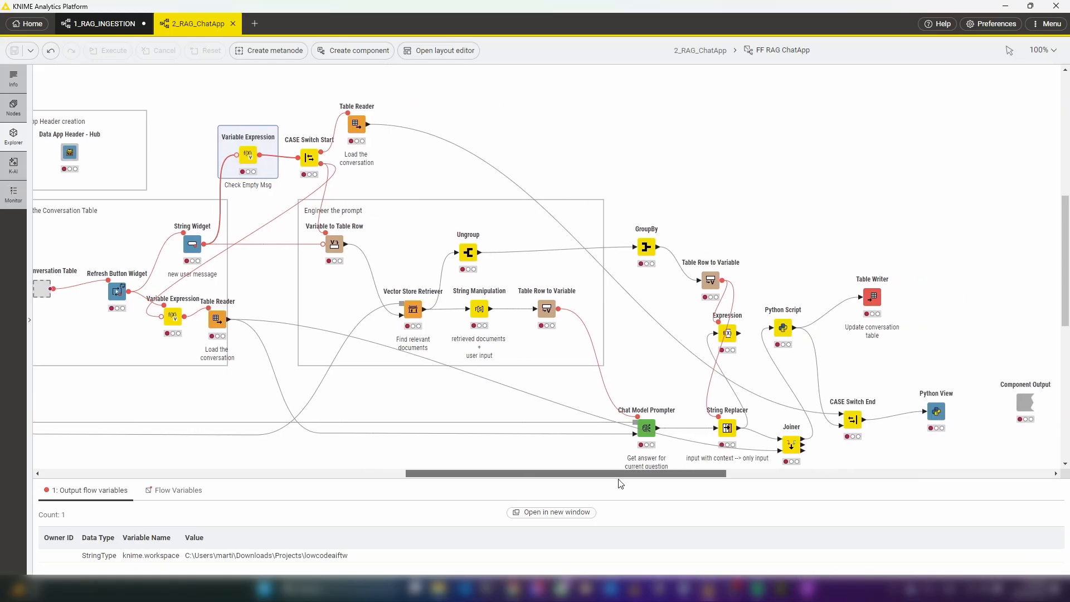
left_click(414, 313)
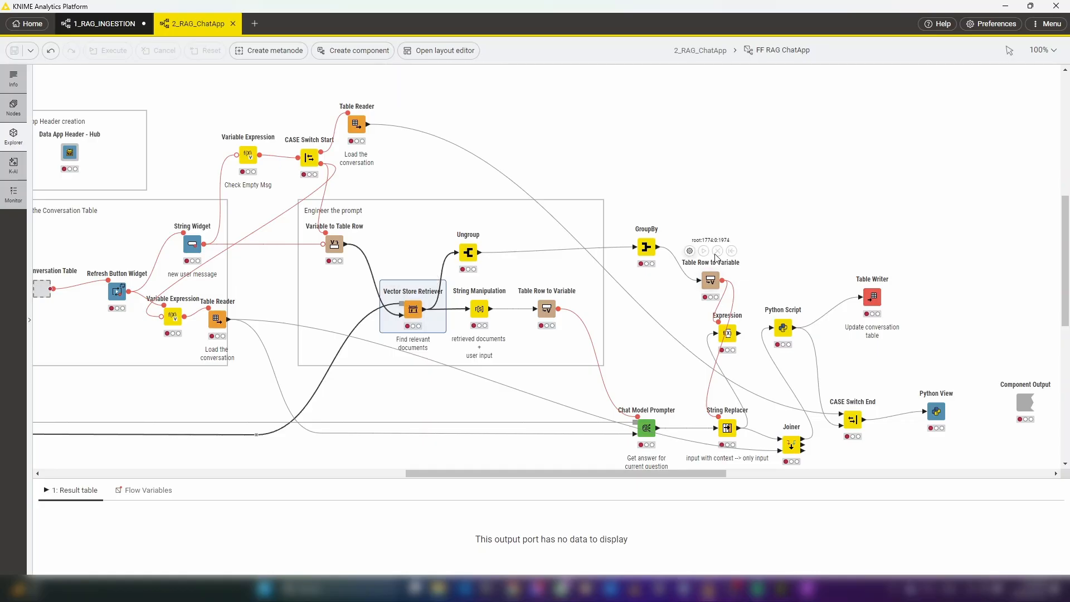
left_click_drag(685, 474, 705, 474)
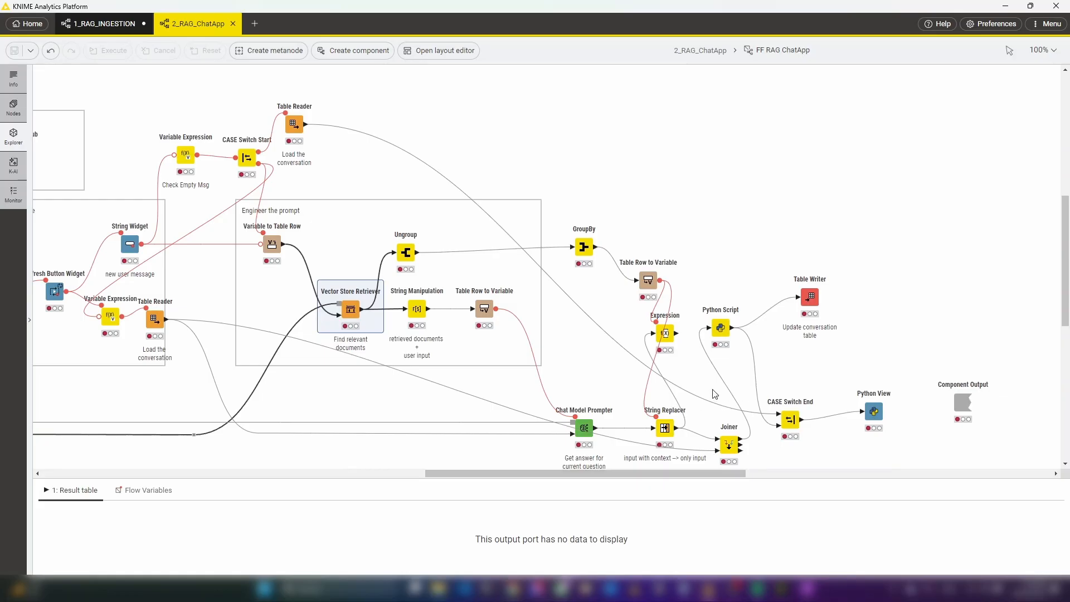
Step: Review the component's remaining downstream nodes, from the Chat Model Prompter through to the Component Output
scroll(710, 390, "down", 1)
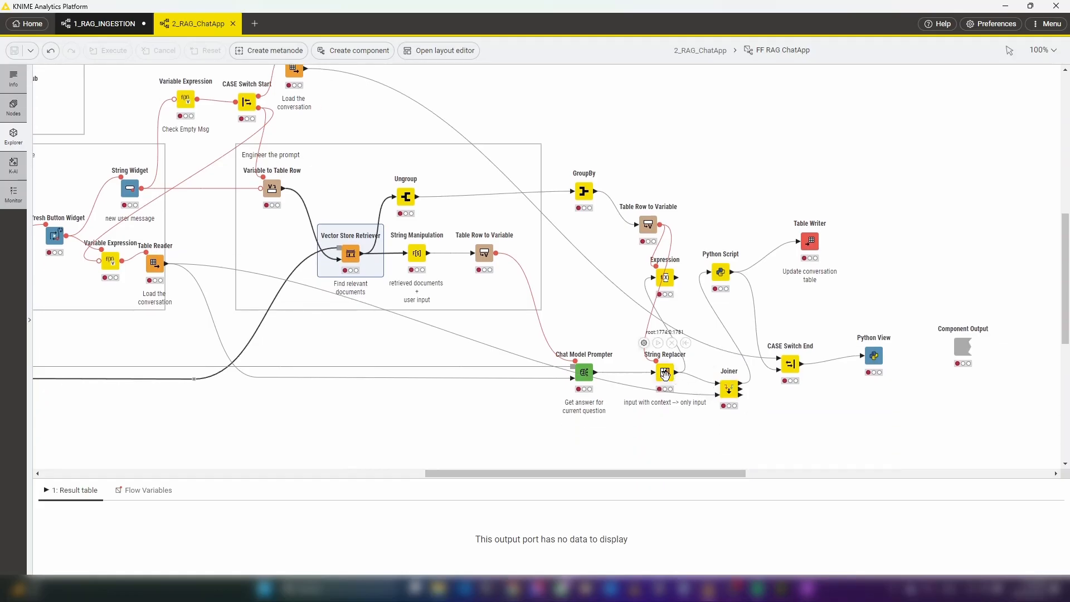
left_click_drag(685, 473, 725, 474)
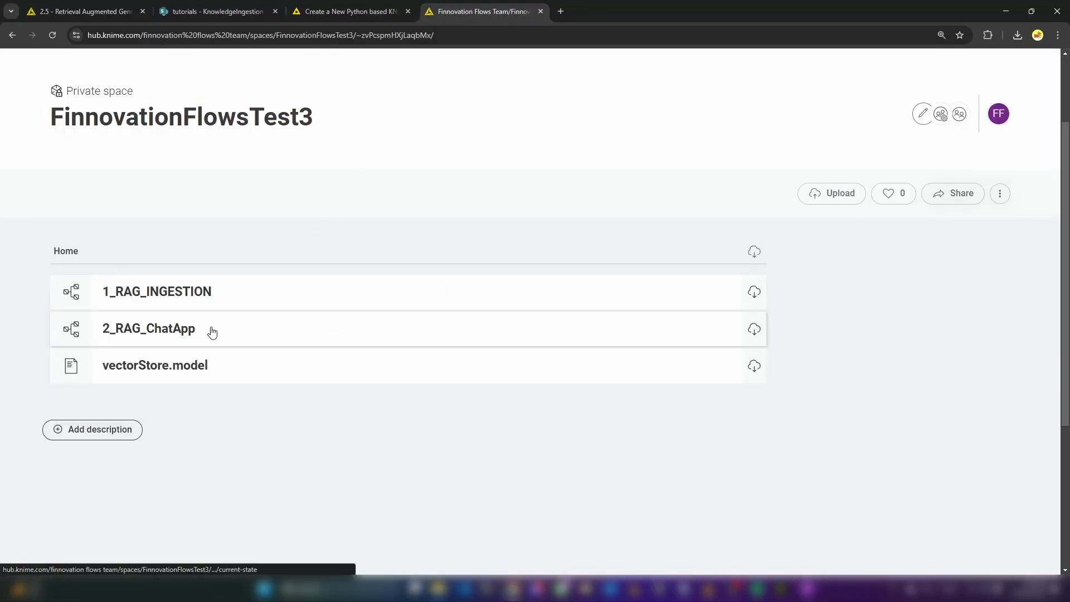
Step: Open the 2_RAG_ChatApp workflow in the FinnovationFlowsTest3 space on KNIME Hub and run it as an ad hoc execution
left_click(205, 331)
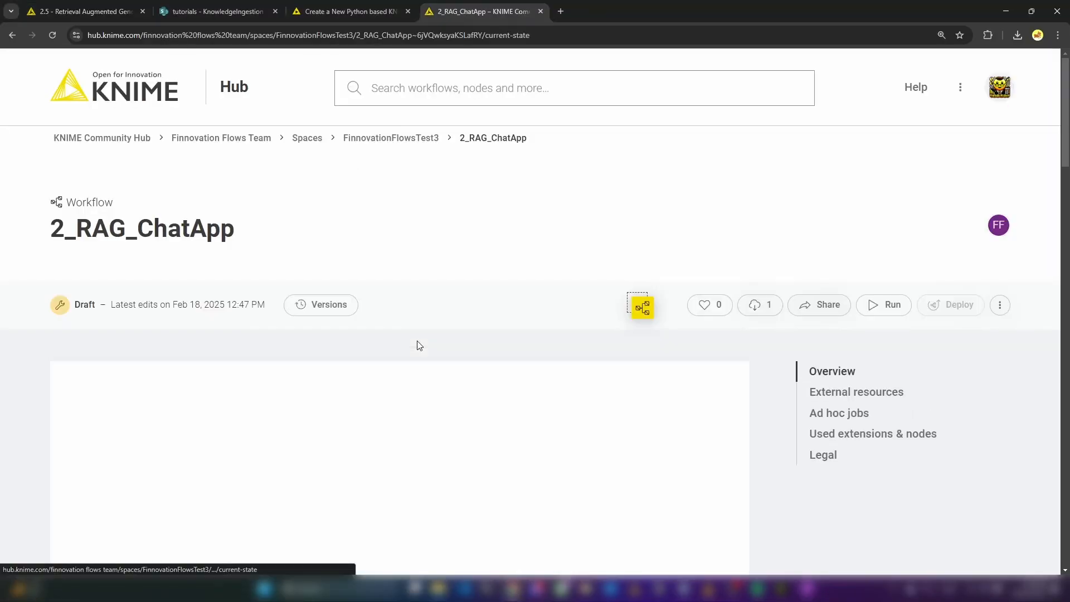
left_click(886, 311)
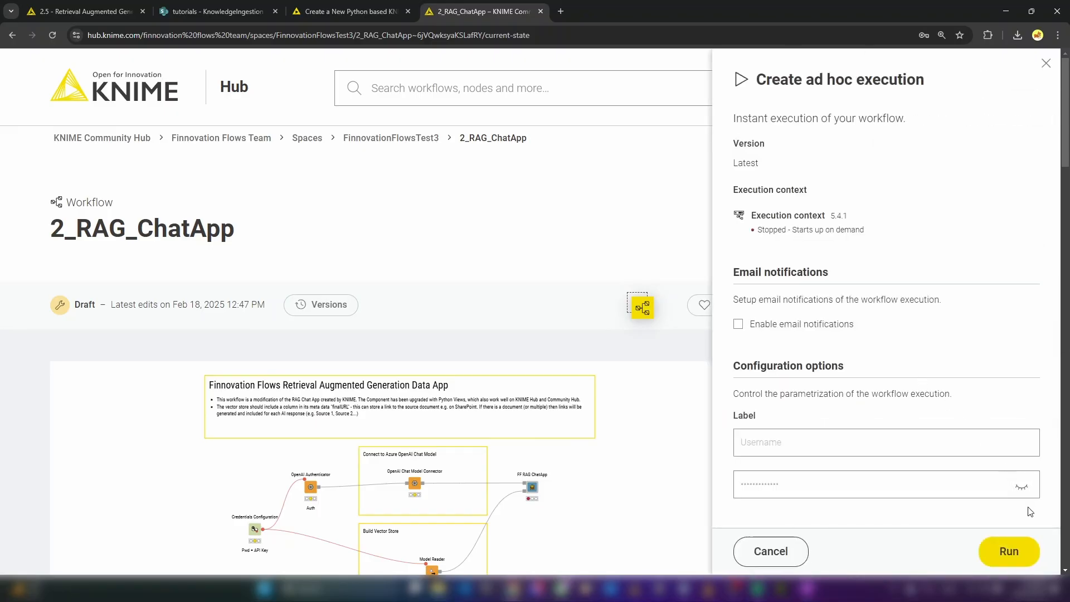
left_click(1009, 552)
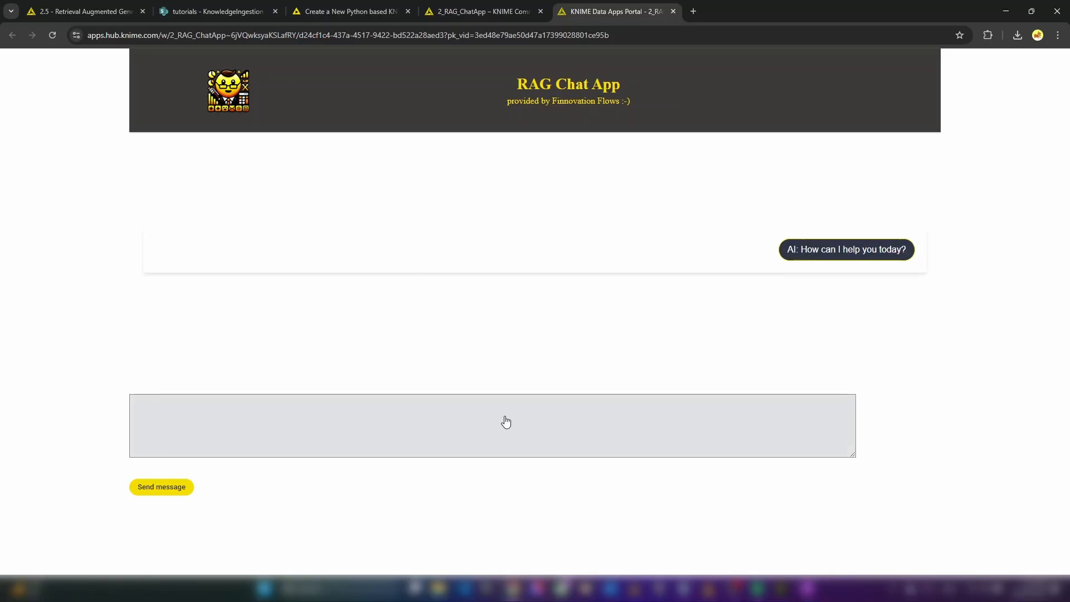
Step: Send the chat message "What is the best EU country for an australian citizen to apply for a EU visa for?"
left_click(423, 418)
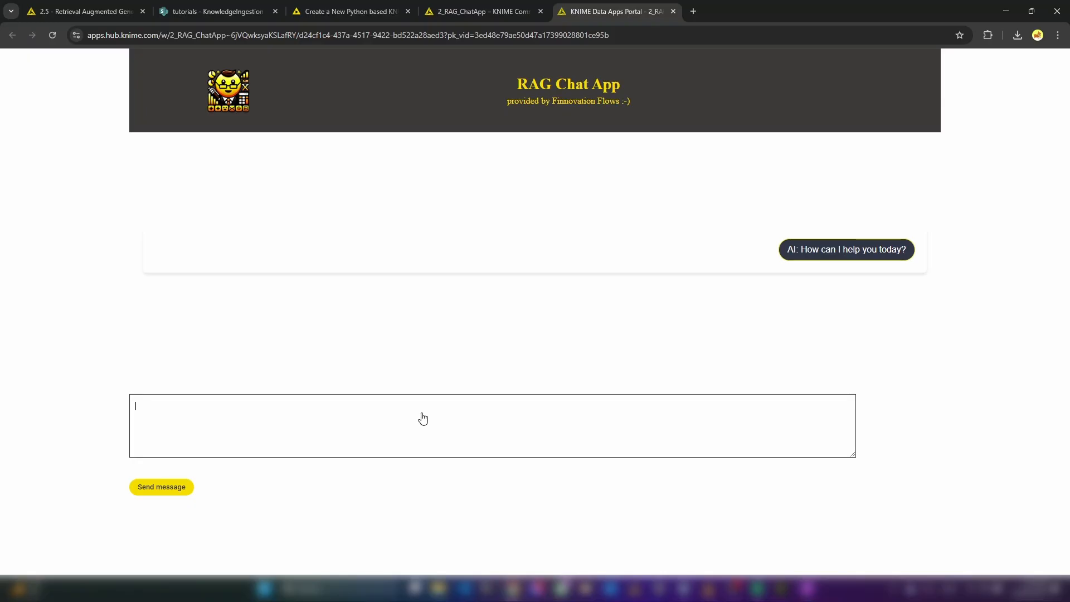
type("What is the best EU country for an australian citizen to apply for a EU visa for?")
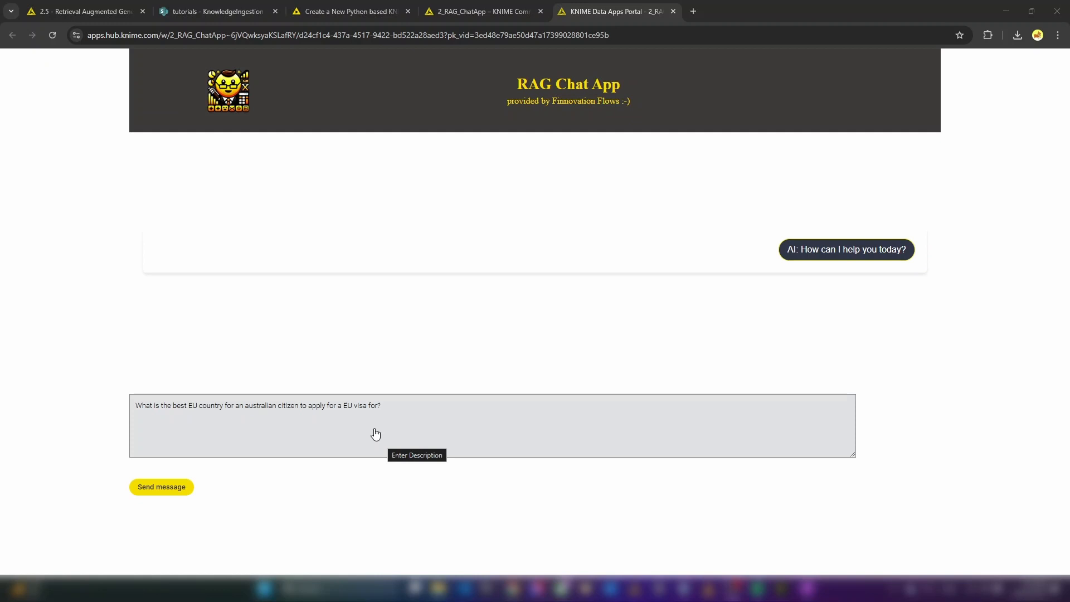
left_click(187, 486)
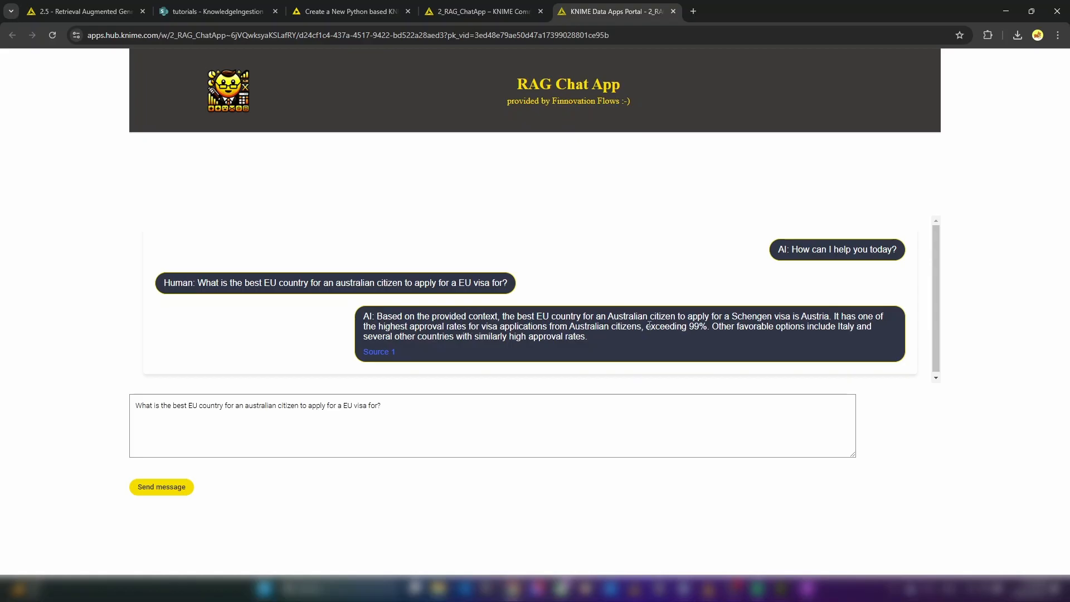
Step: Open the visa answer's Source 1 link in a new tab, check the Schengen PDF and return to the chat app
right_click(385, 352)
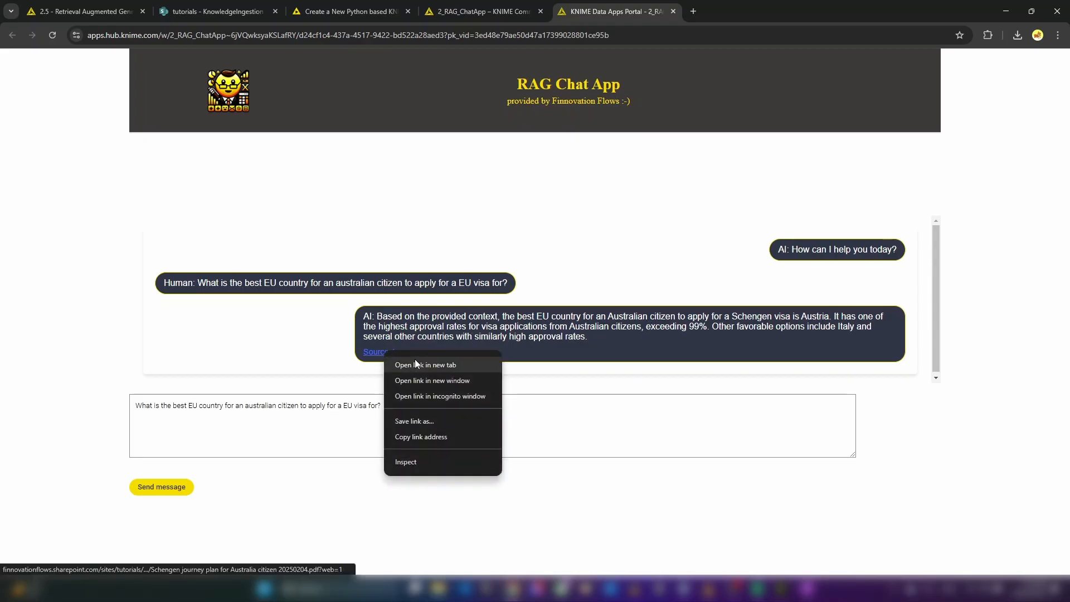
left_click(417, 360)
left_click(738, 9)
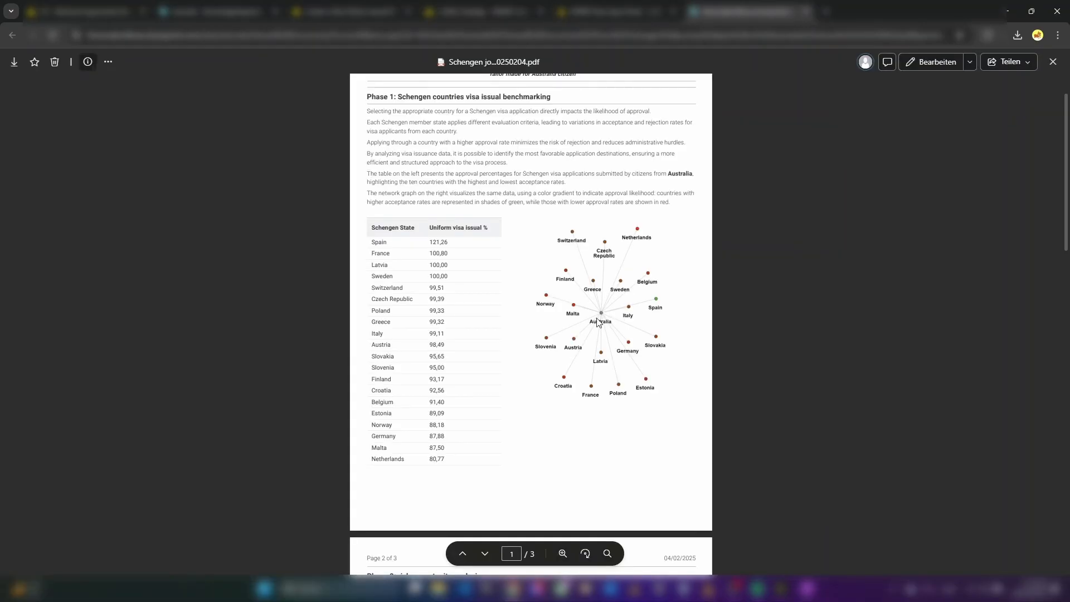
left_click(637, 16)
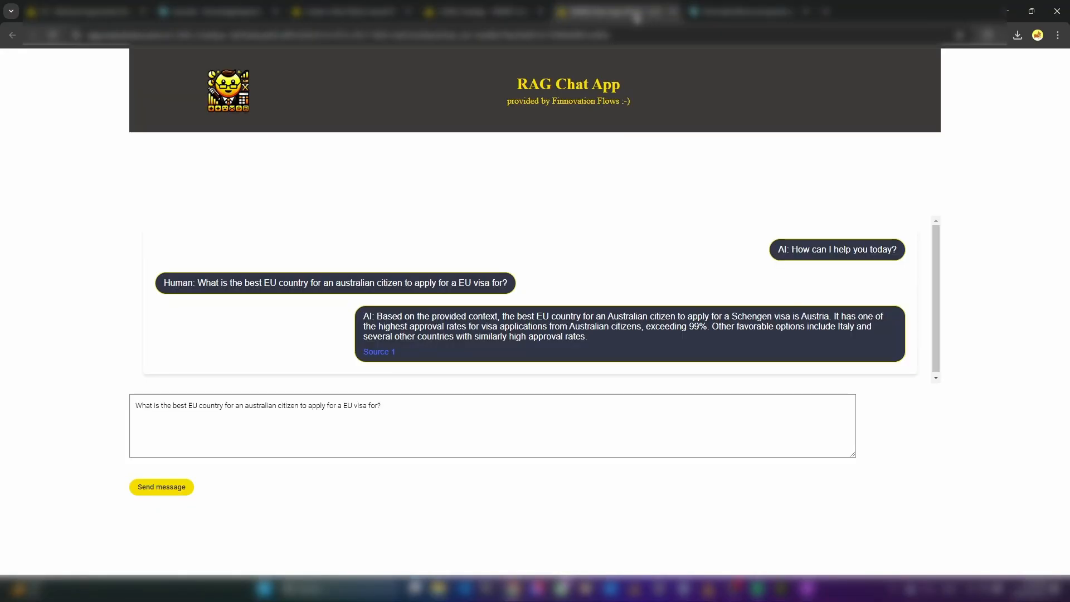
Step: Replace the chat message with "What is text mining all about and how does it work?" and send it
left_click_drag(399, 411, 137, 418)
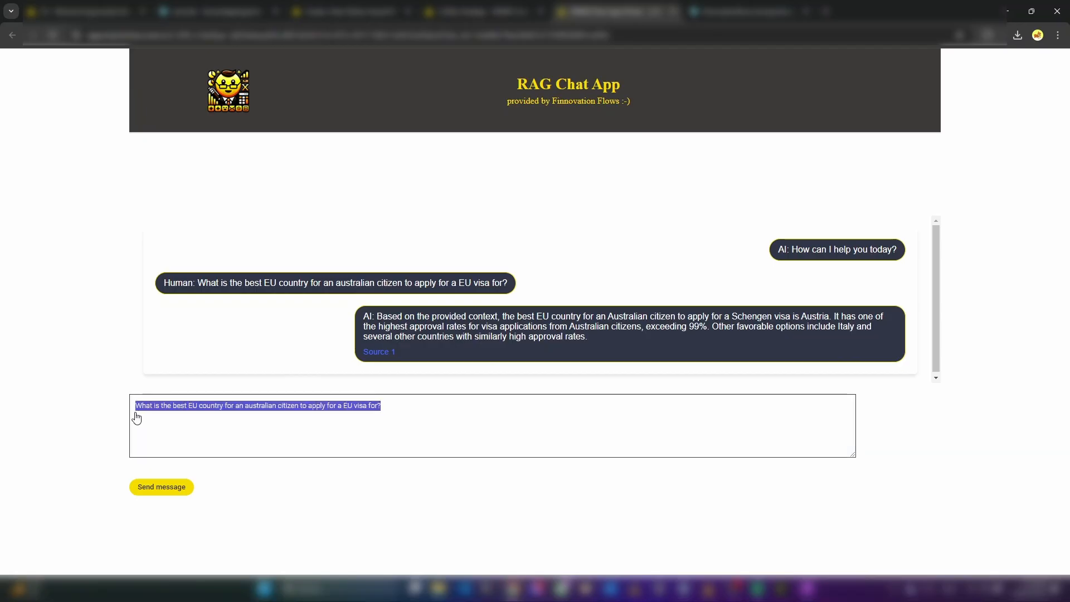
key("BackSpace")
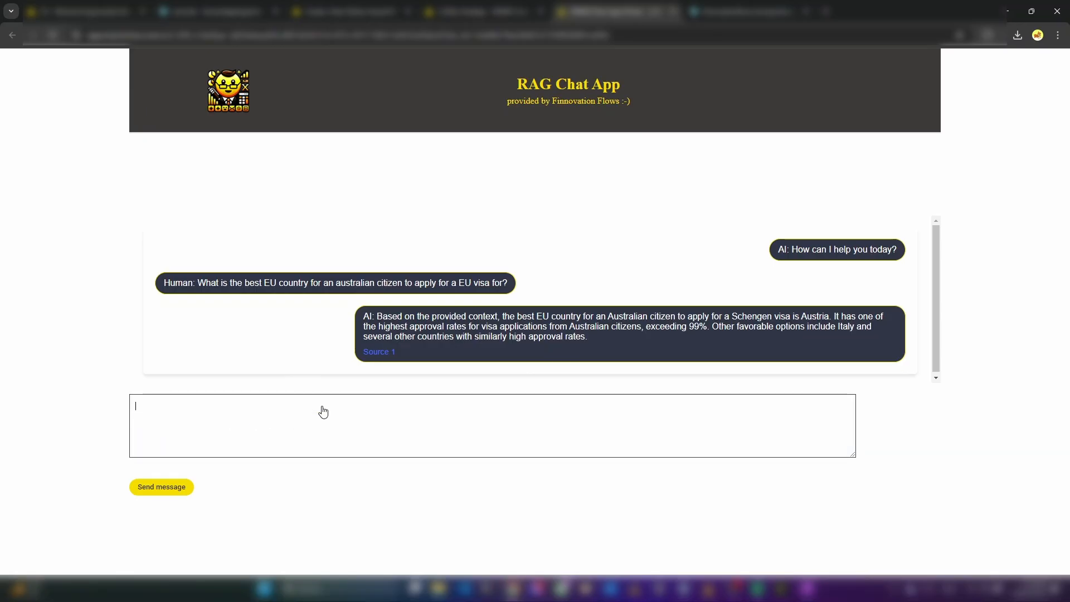
type("What is text mining all about and how does it work?")
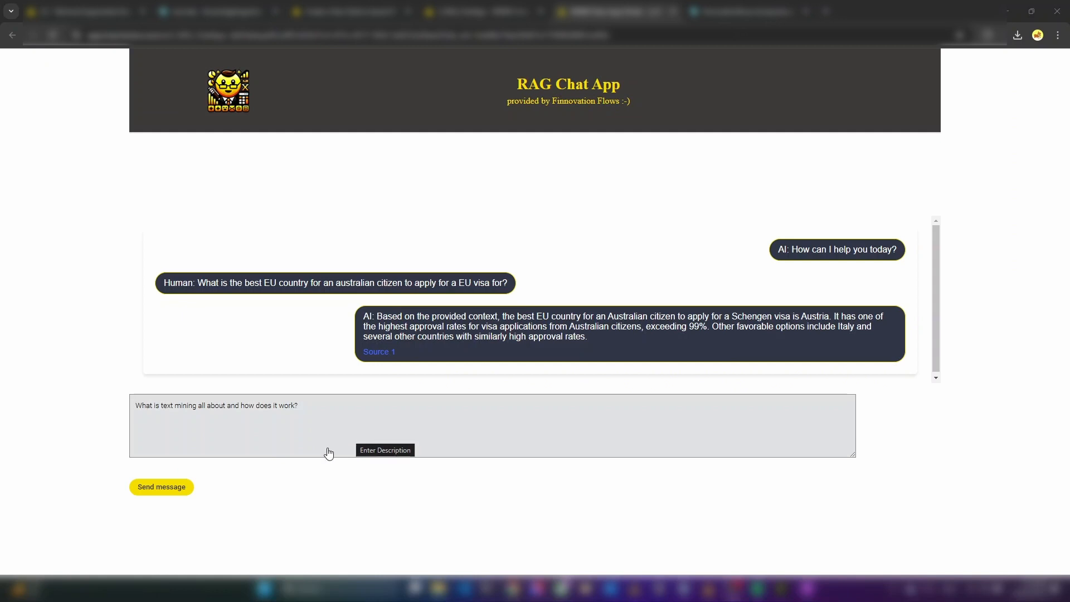
left_click(158, 487)
Step: Read the text mining answer, open its Source 1 presentation in a new tab and view slides 2 and 3
left_click_drag(936, 262, 933, 335)
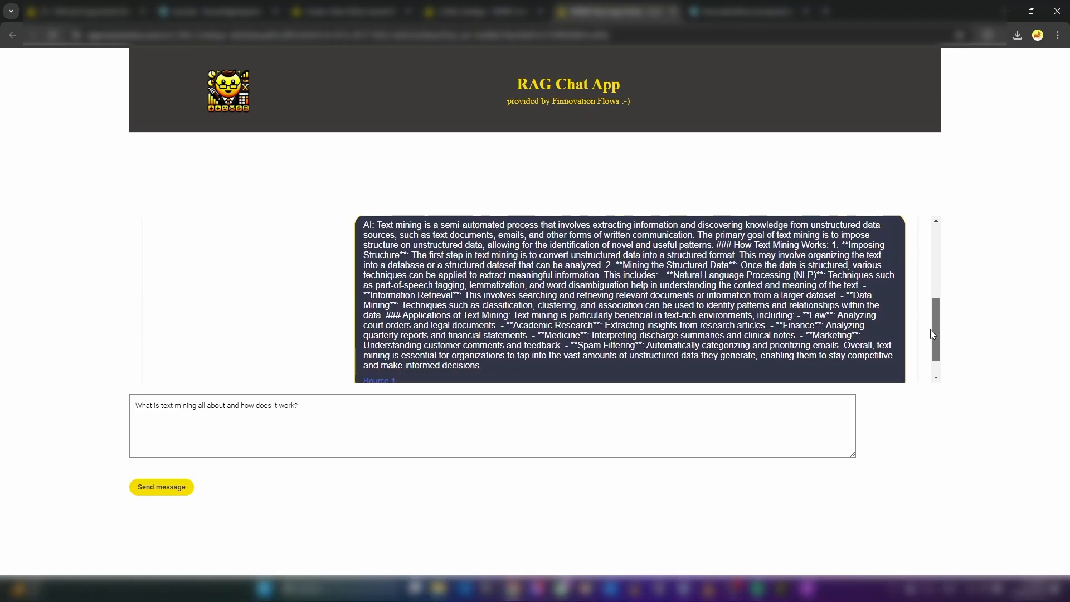
right_click(375, 370)
left_click(412, 397)
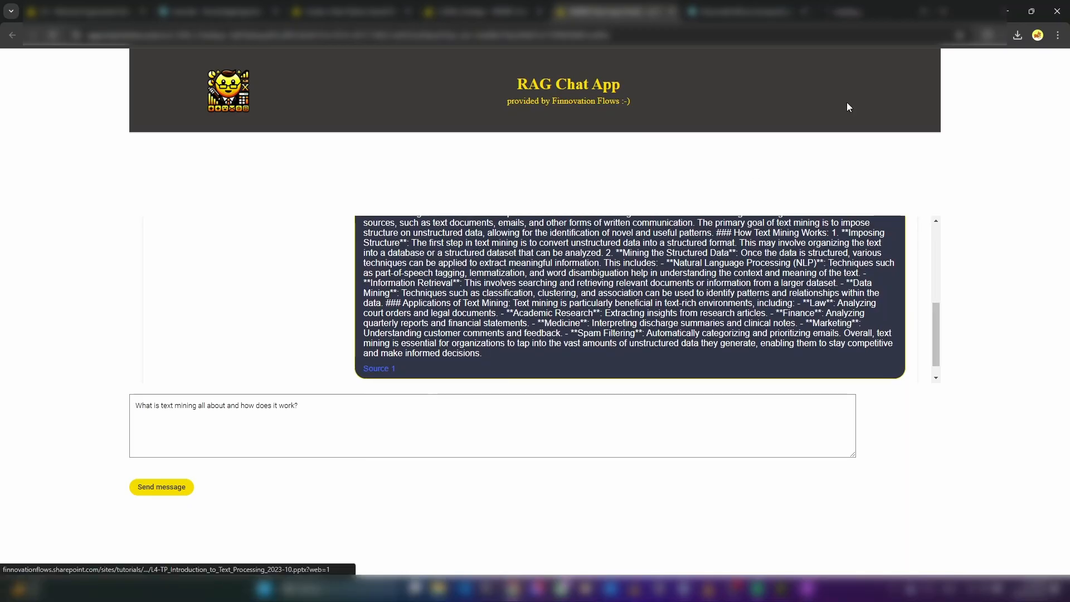
left_click(862, 12)
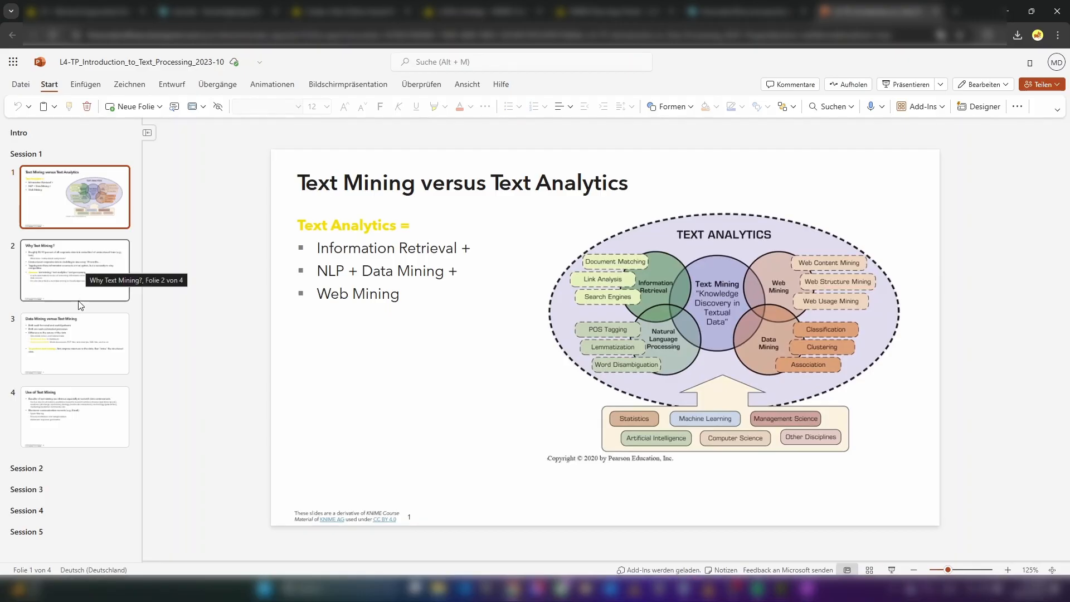
left_click(79, 265)
left_click(81, 349)
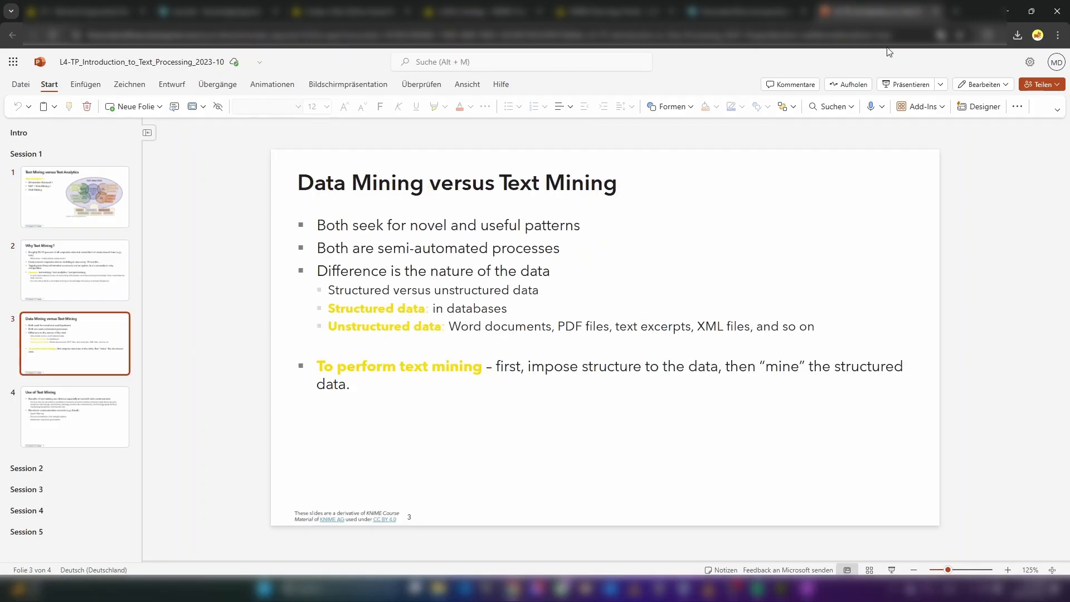
Step: Return to the 2_RAG_ChatApp page on KNIME Hub and inspect its running ad hoc job
left_click(741, 12)
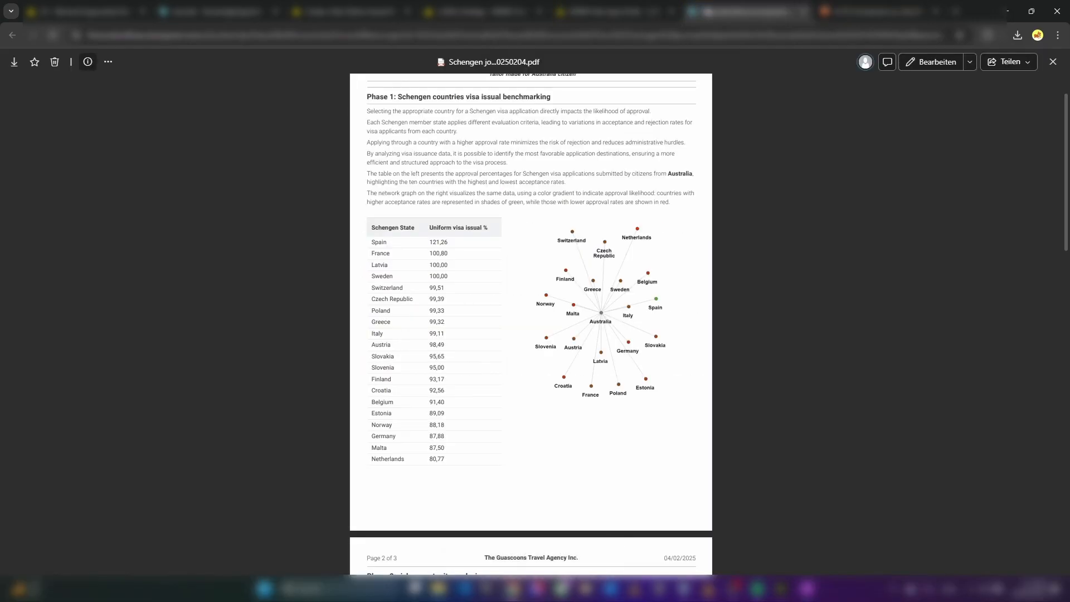
key("ctrl+shift+Tab")
key("ctrl+shift+Tab")
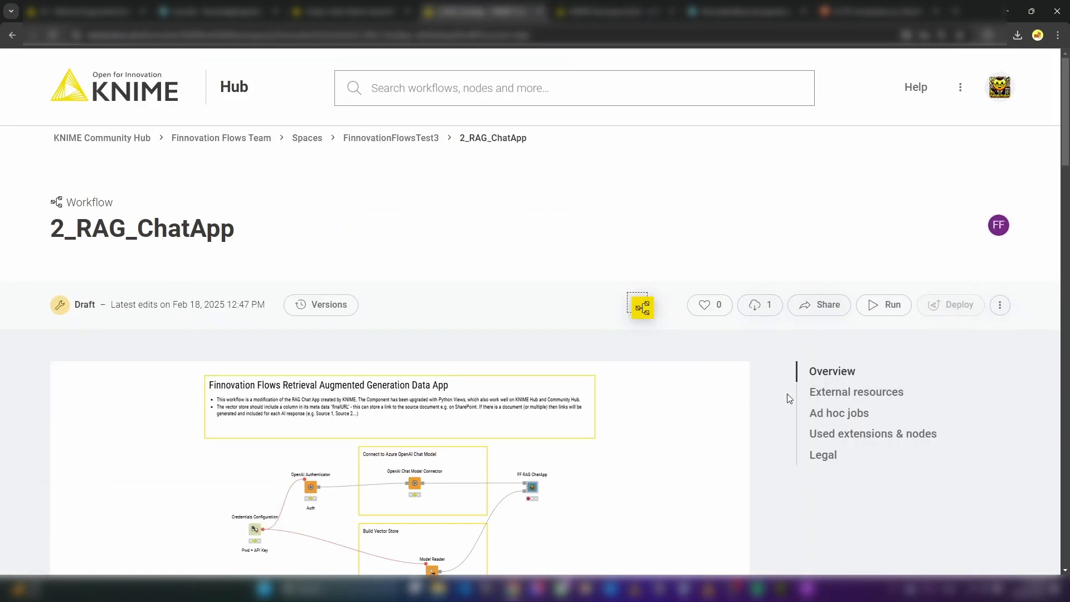
scroll(787, 394, "down", 15)
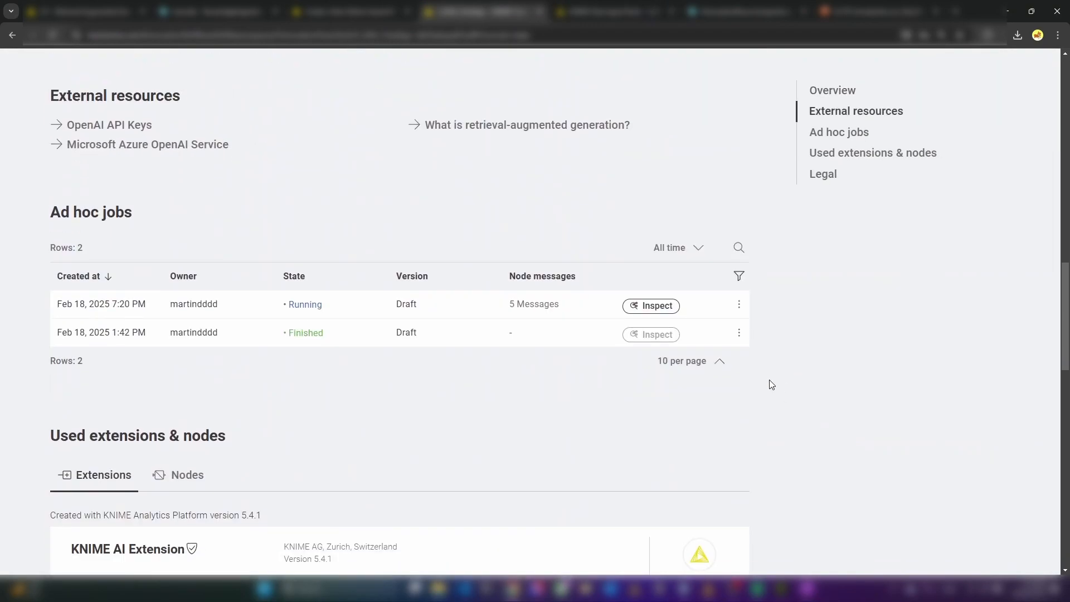
left_click(660, 306)
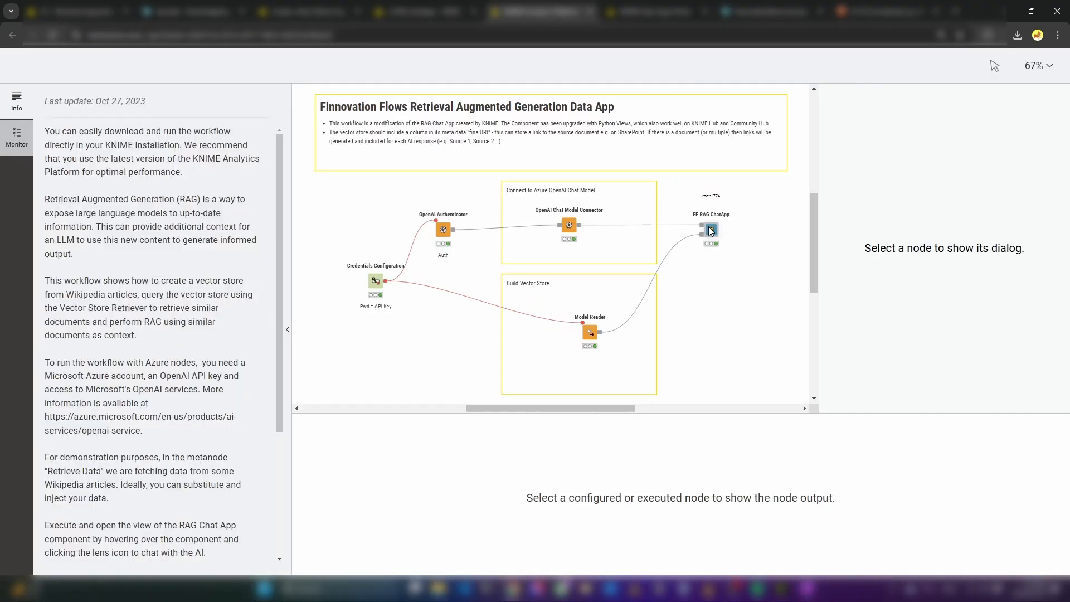
Step: Open the FF RAG ChatApp component in the inspected job and examine the String Widget's flow variable output
left_click(712, 230)
double_click(711, 229)
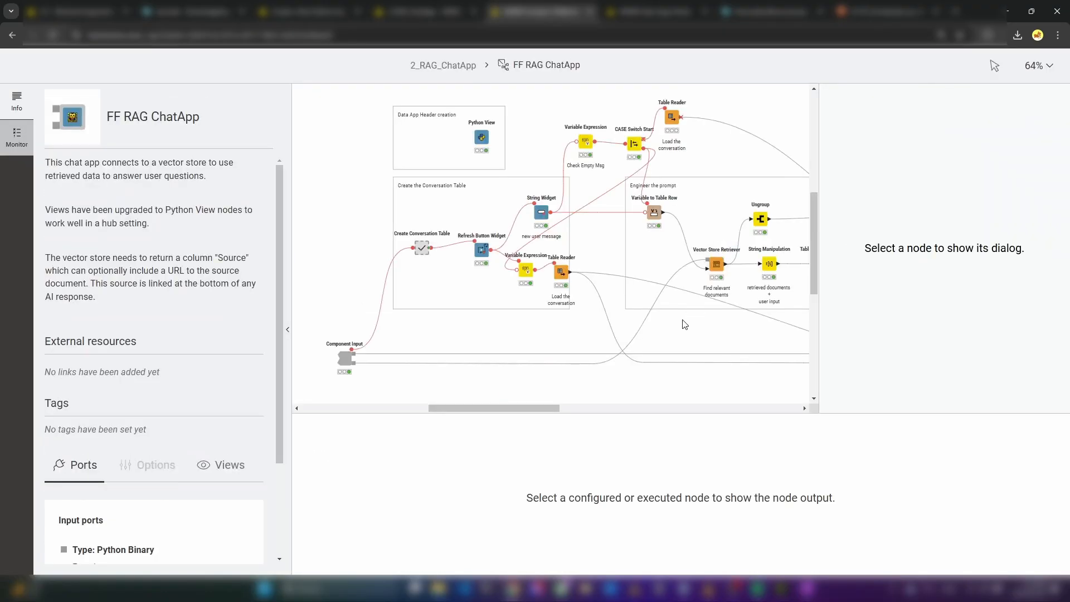
scroll(556, 410, "right", 2)
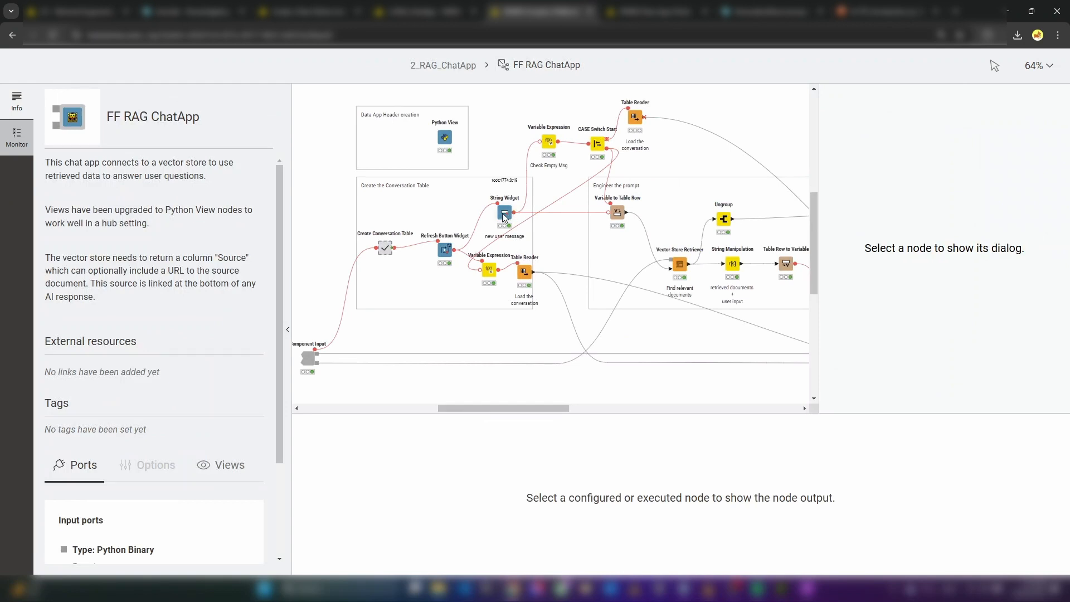
left_click(504, 218)
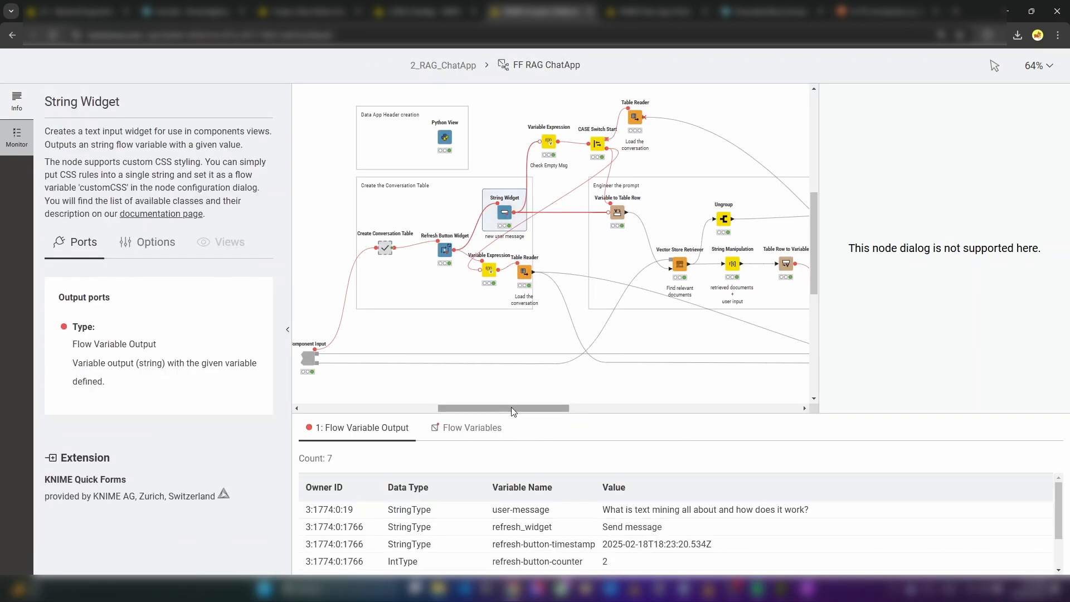
Step: Examine the output tables of the Vector Store Retriever and Ungroup nodes, enlarging the output area for the ungrouped rows
scroll(510, 407, "right", 5)
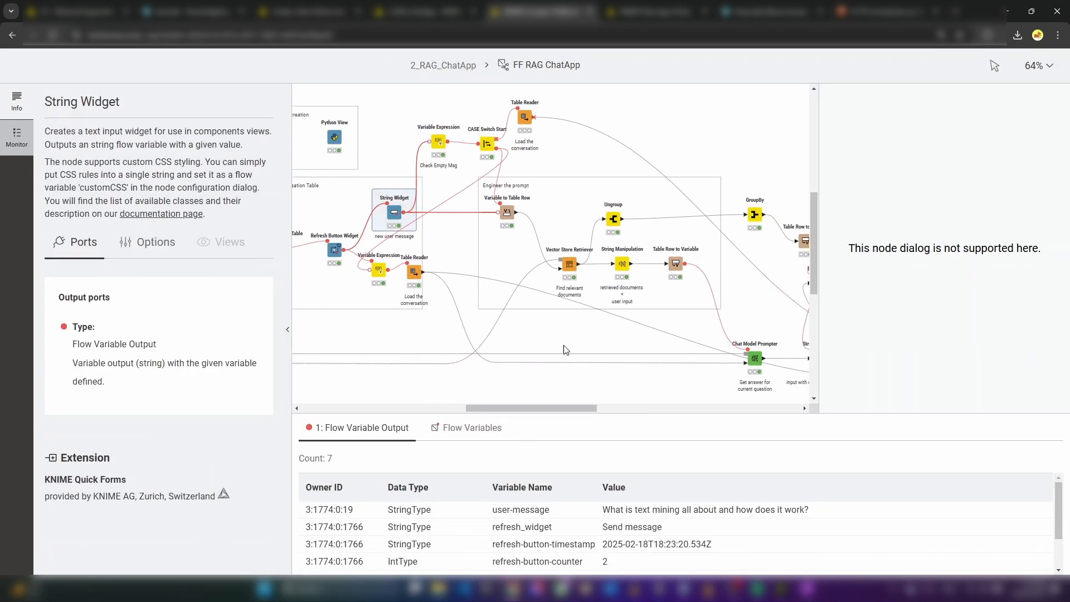
left_click(569, 264)
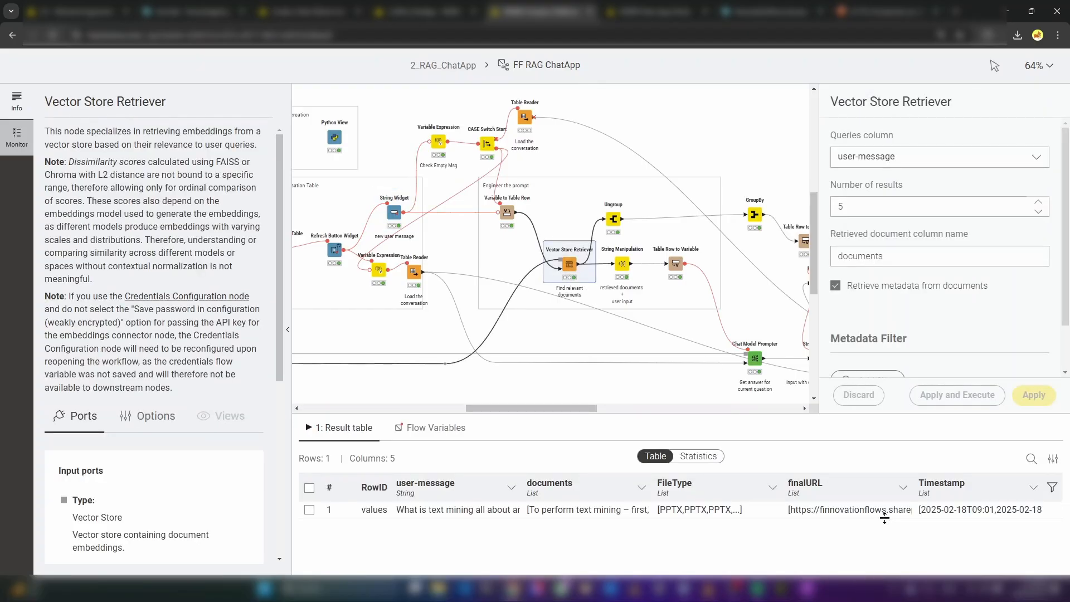
left_click(615, 219)
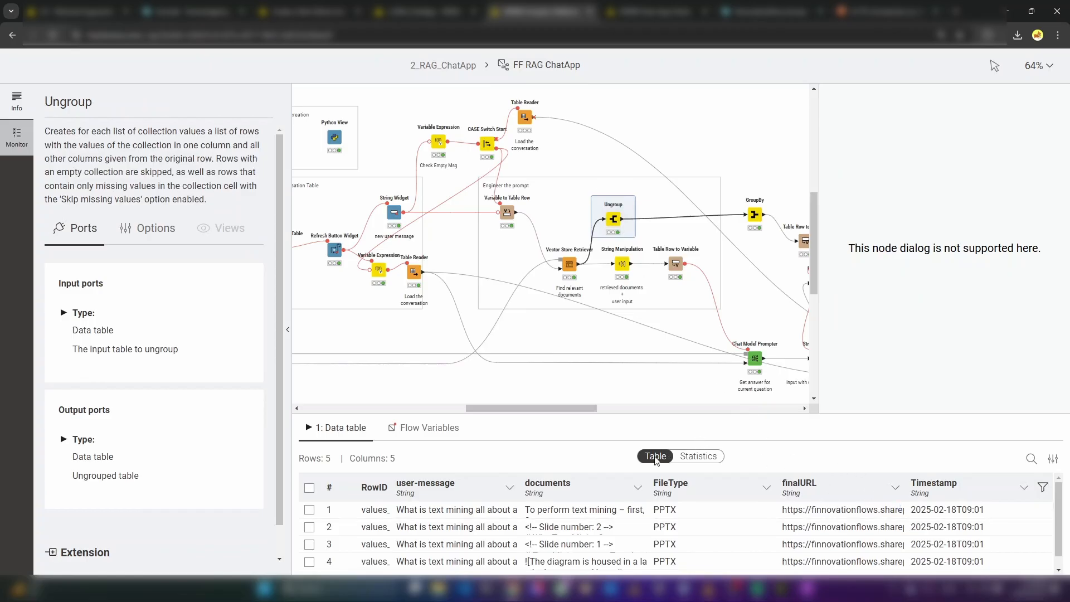
left_click_drag(651, 419, 651, 341)
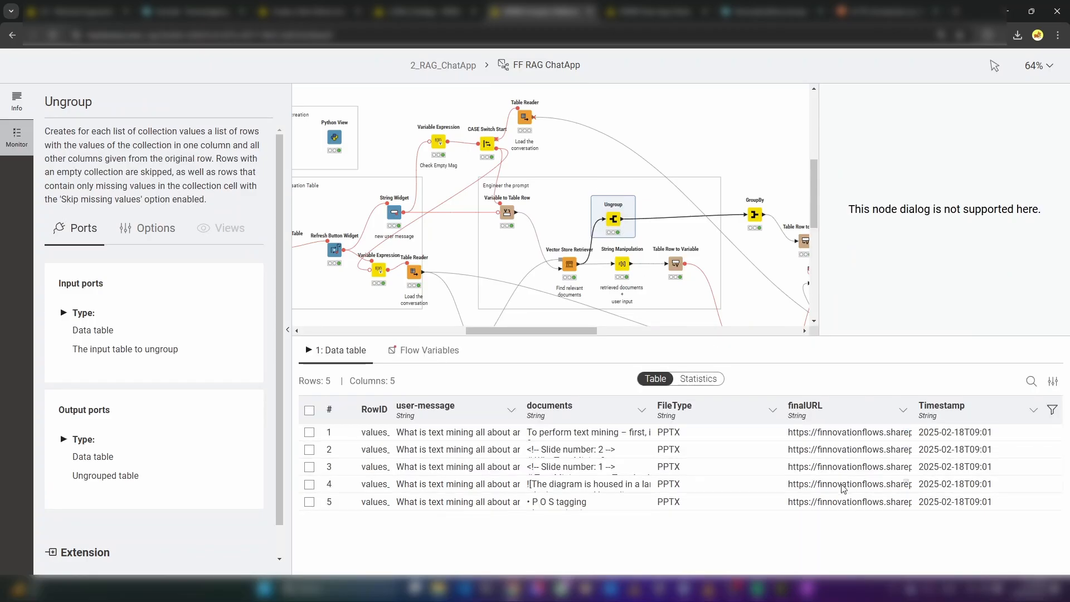
Step: Examine the Chat Model Prompter's extended conversation and the CASE Switch End's output table
scroll(617, 292, "right", 2)
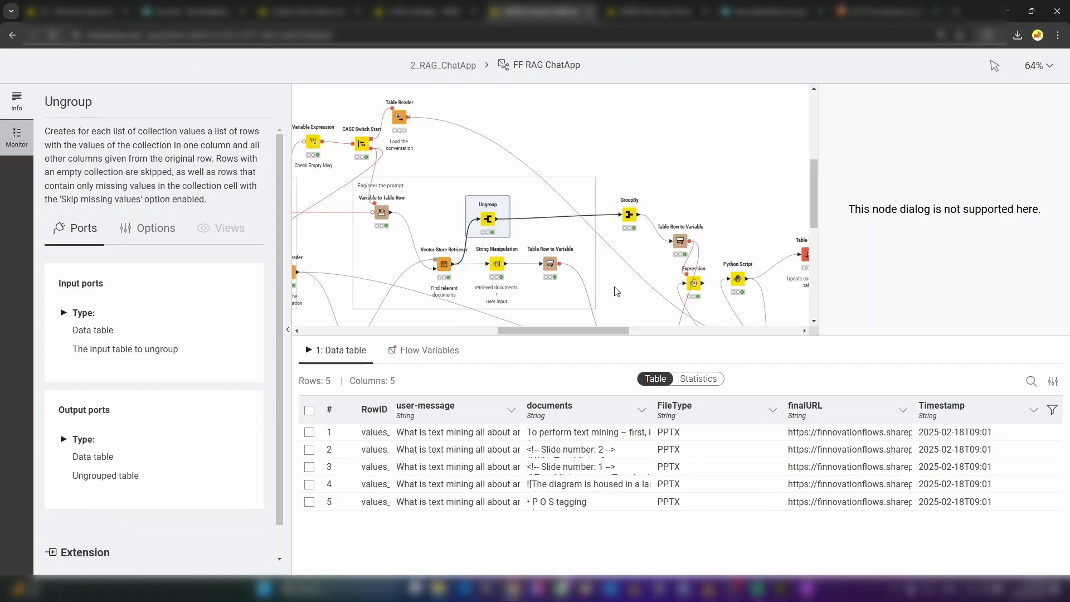
scroll(617, 290, "down", 1)
scroll(581, 226, "down", 1)
left_click(629, 247)
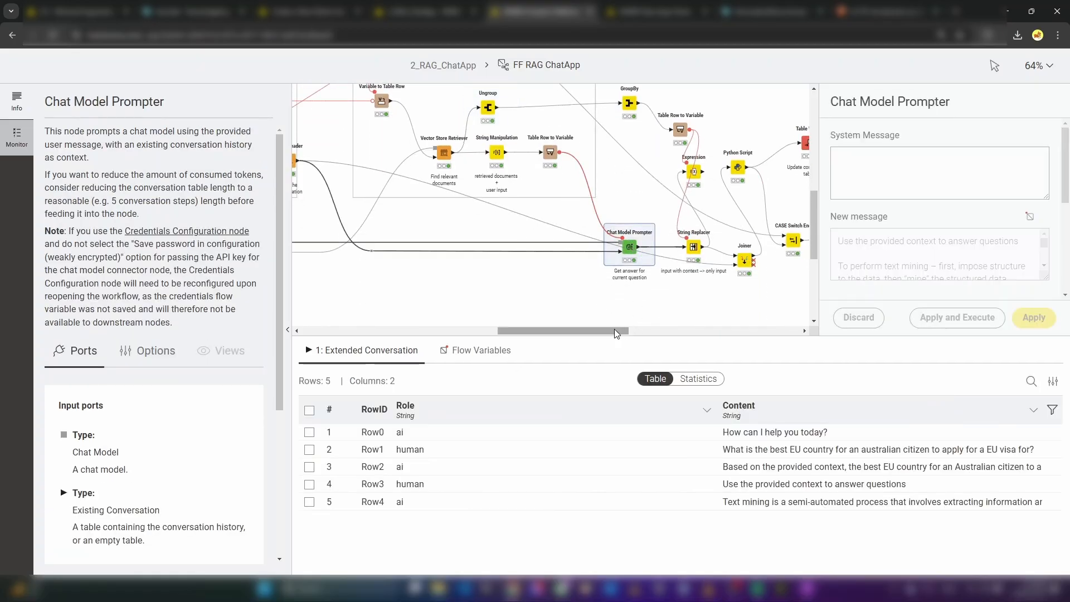
scroll(611, 330, "right", 3)
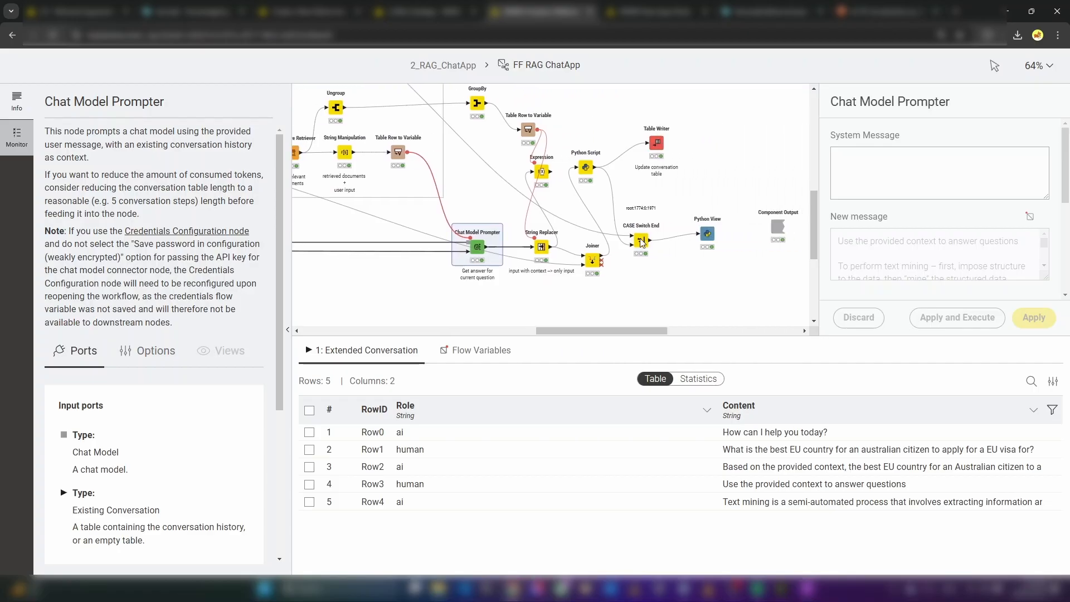
left_click(643, 242)
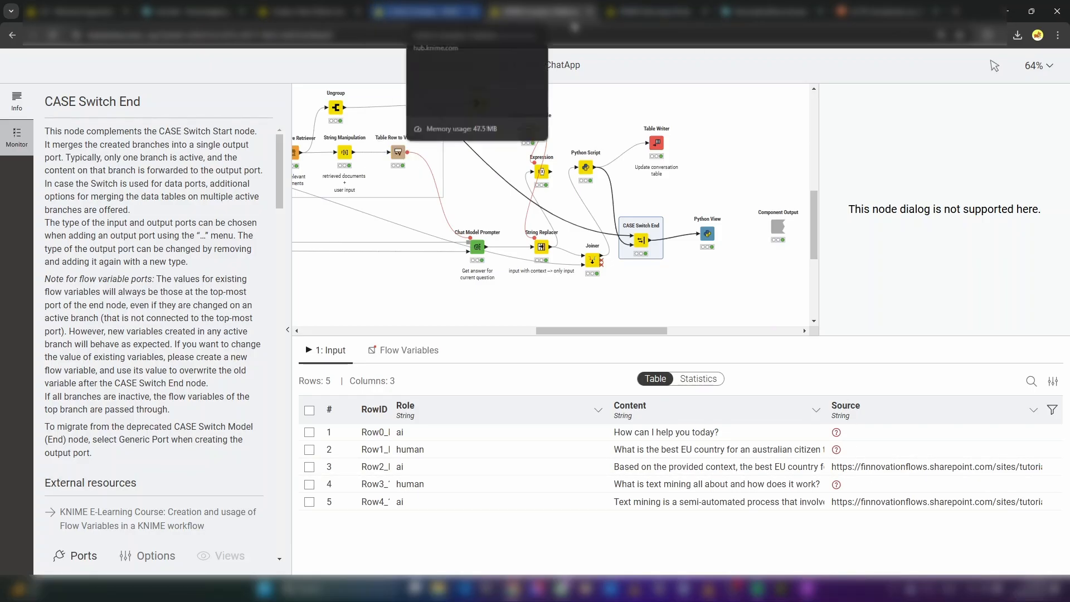
Step: Switch to the KnowledgeIngestion folder in SharePoint and view the pure_python_node_extensions_guide.pdf document
left_click(653, 11)
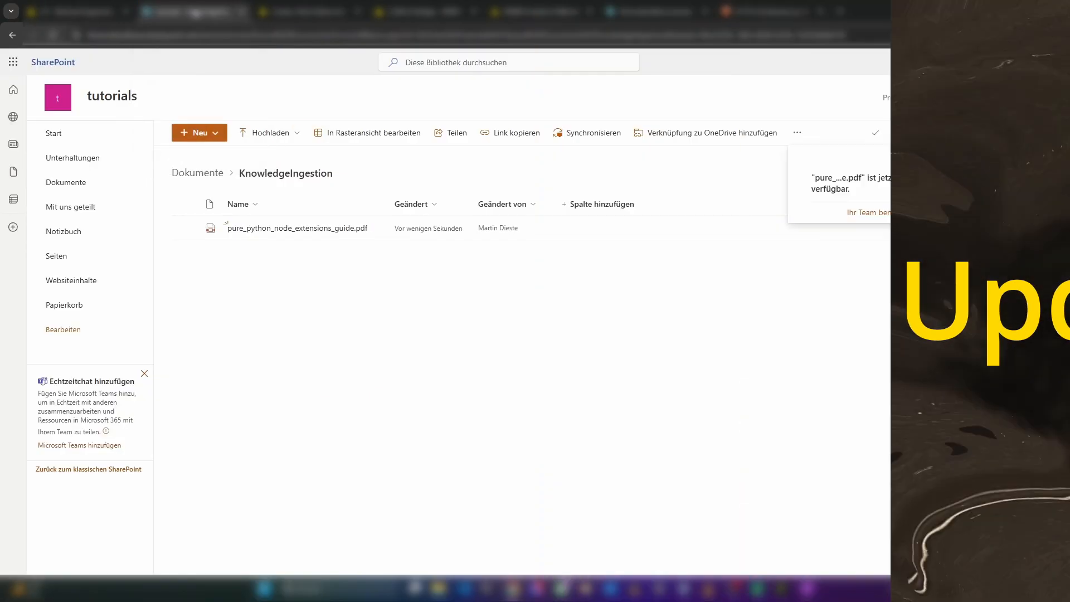
left_click(316, 233)
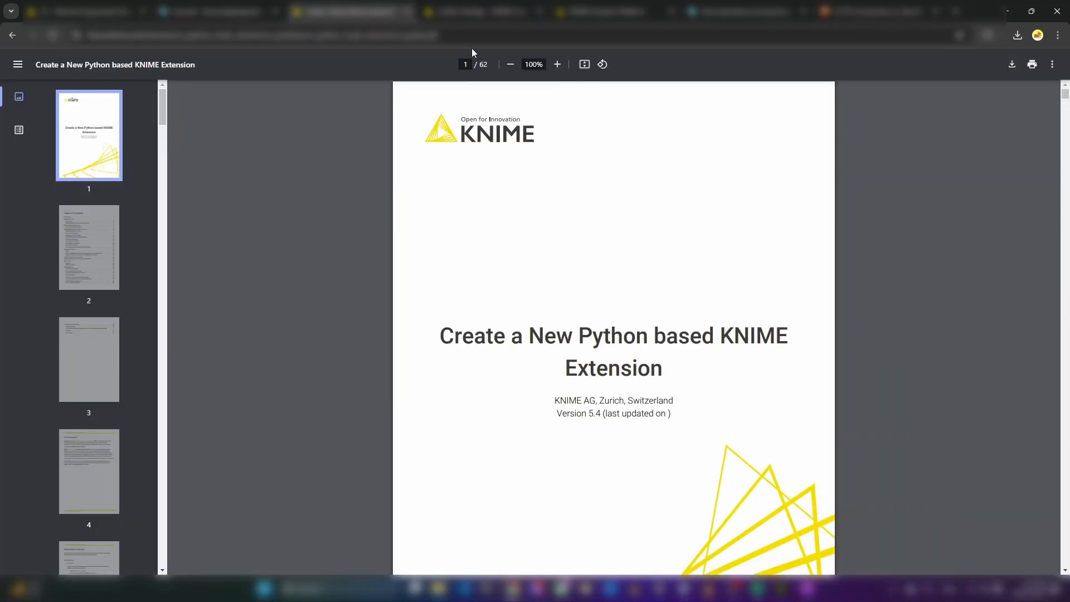
Step: Close the inspected chat app job and open the 1_RAG_INGESTION workflow in the FinnovationFlowsTest3 space
left_click(597, 13)
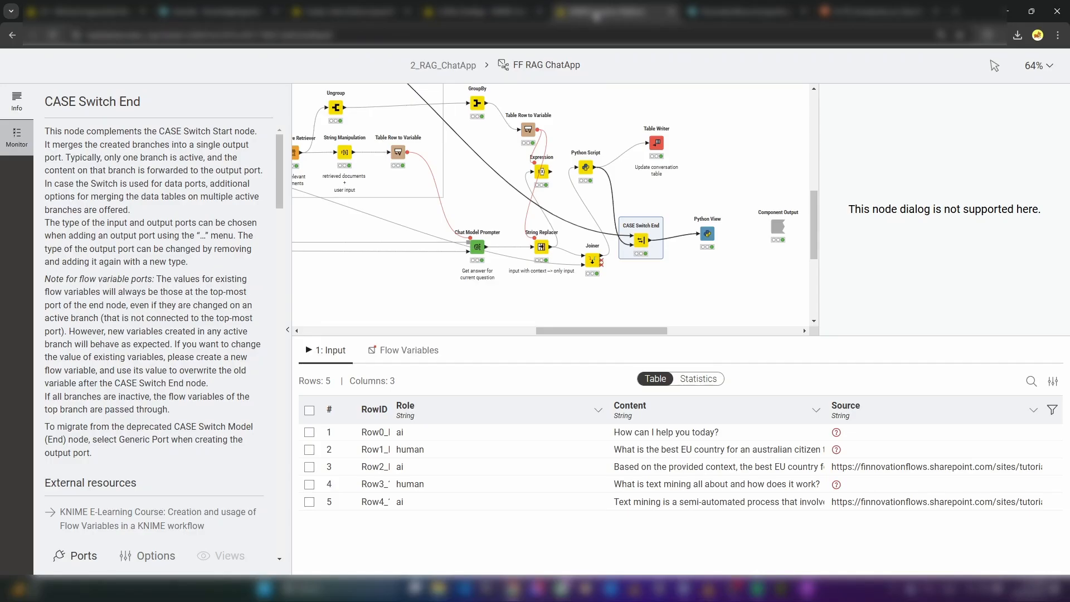
left_click(672, 12)
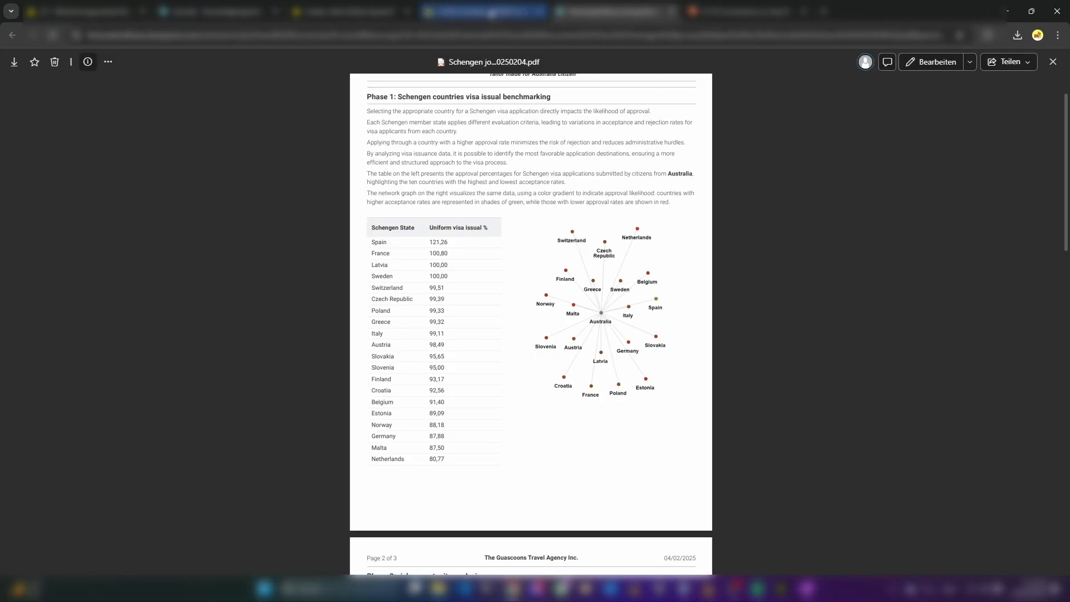
left_click(490, 12)
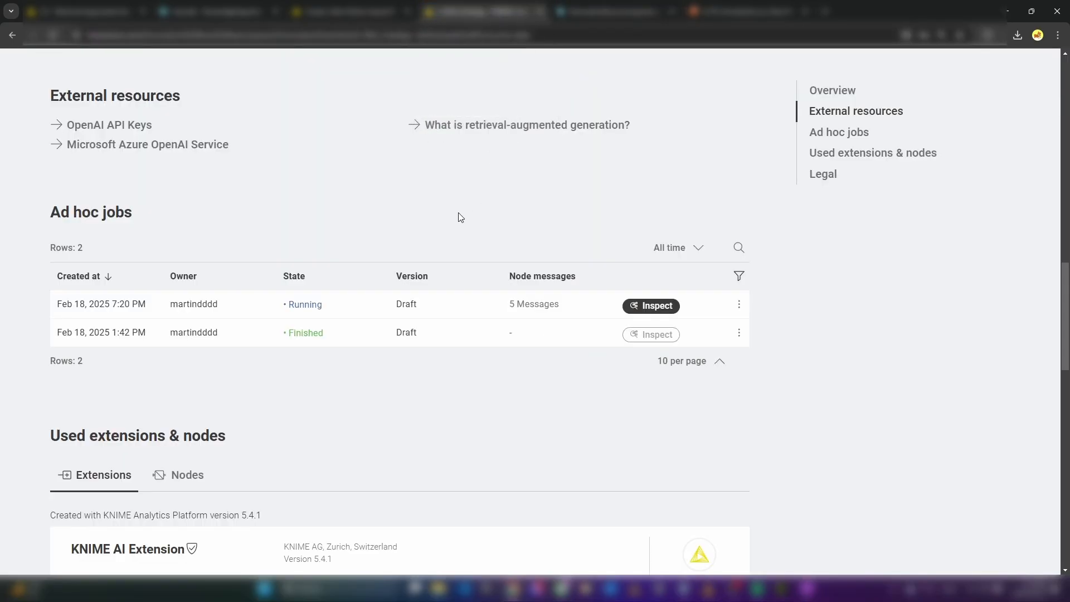
scroll(462, 218, "up", 18)
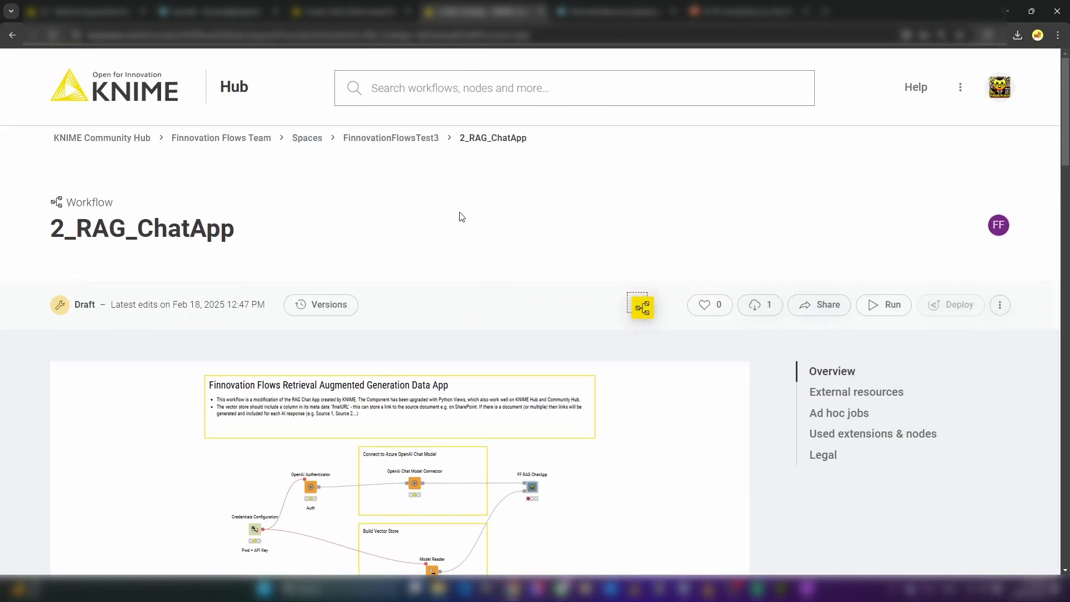
left_click(394, 138)
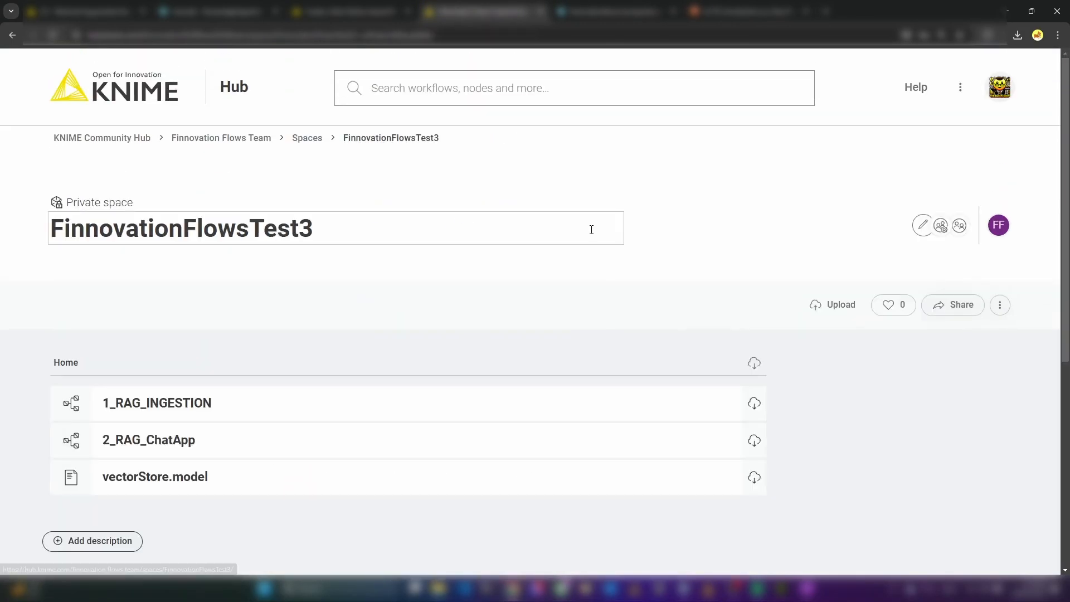
left_click(214, 406)
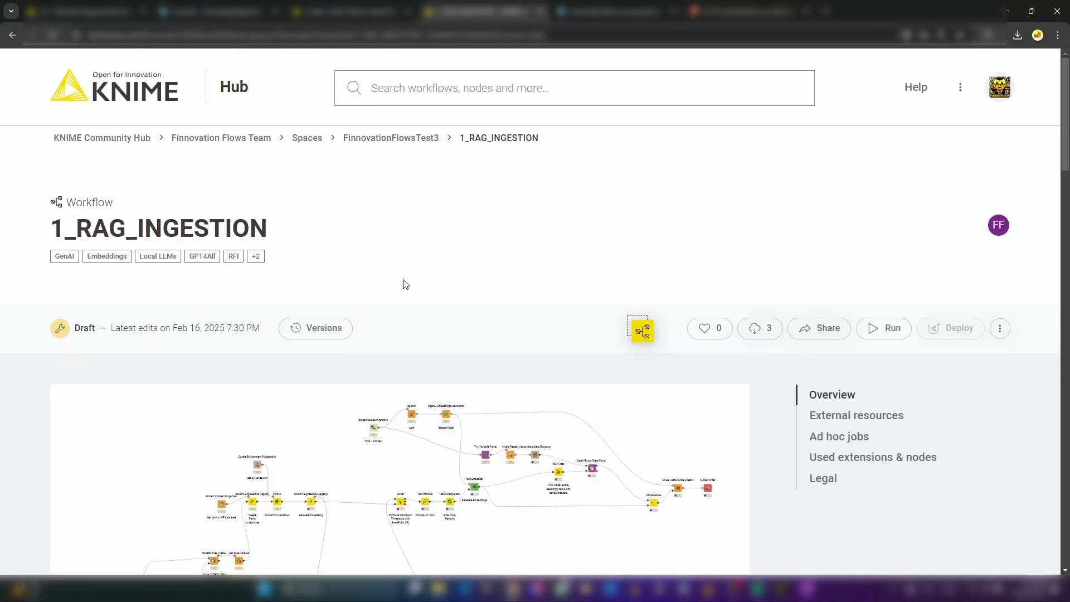
Step: Run the 1_RAG_INGESTION workflow as an ad hoc execution with the default configuration
scroll(509, 284, "down", 6)
scroll(987, 394, "up", 5)
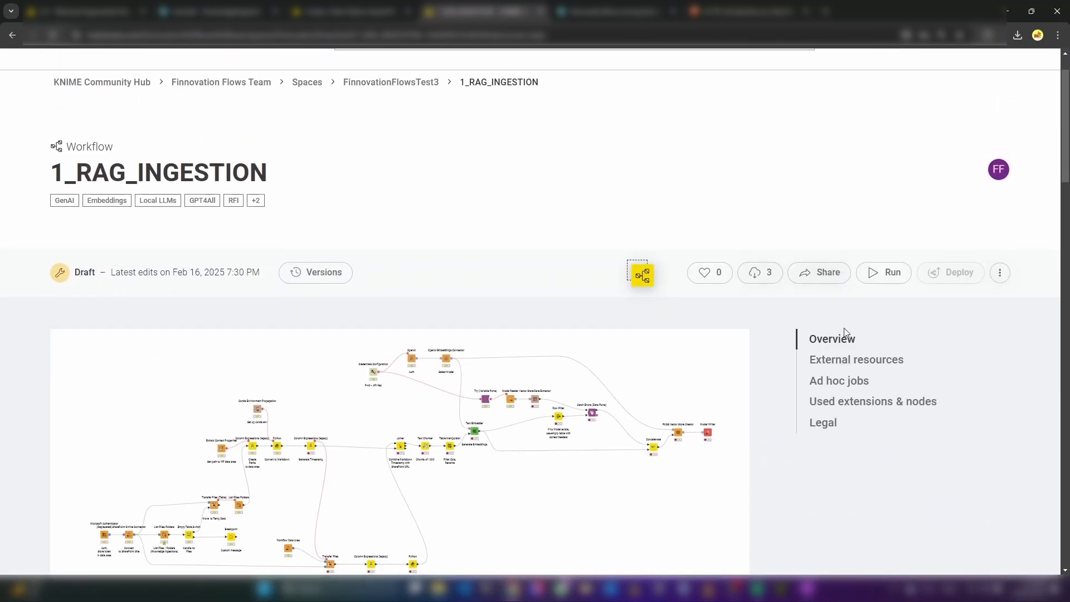
left_click(892, 273)
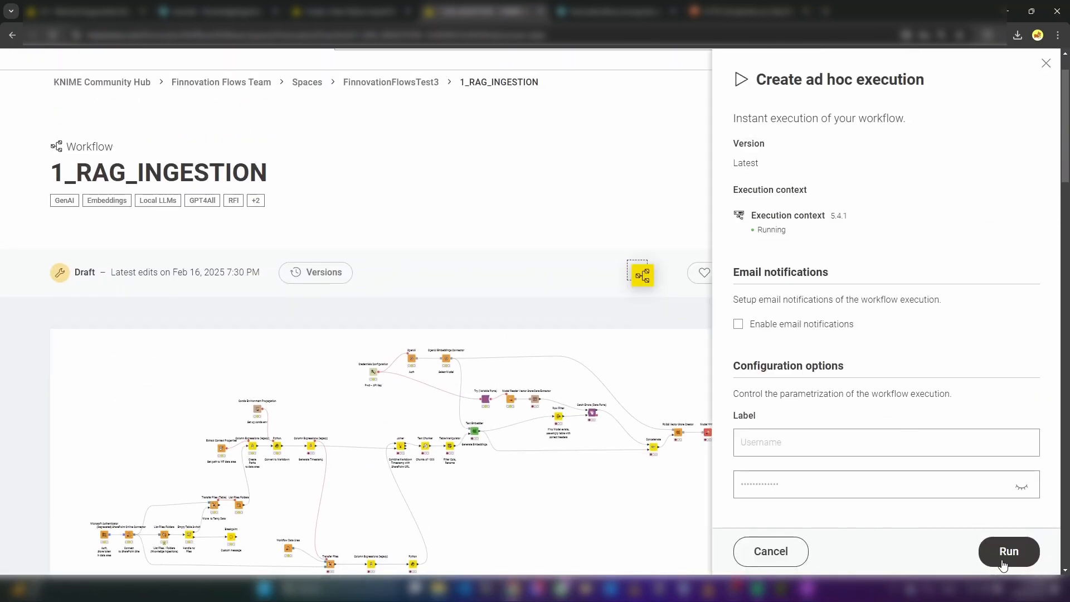
left_click(1009, 551)
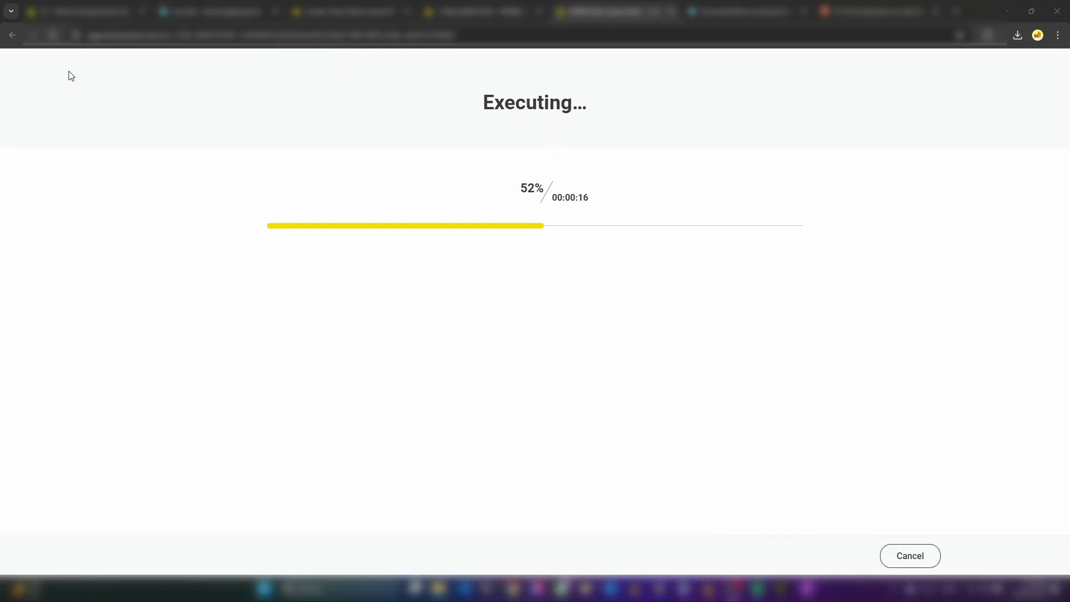
Step: Return to the 1_RAG_INGESTION workflow page and open the running ad hoc job for inspection
left_click(484, 12)
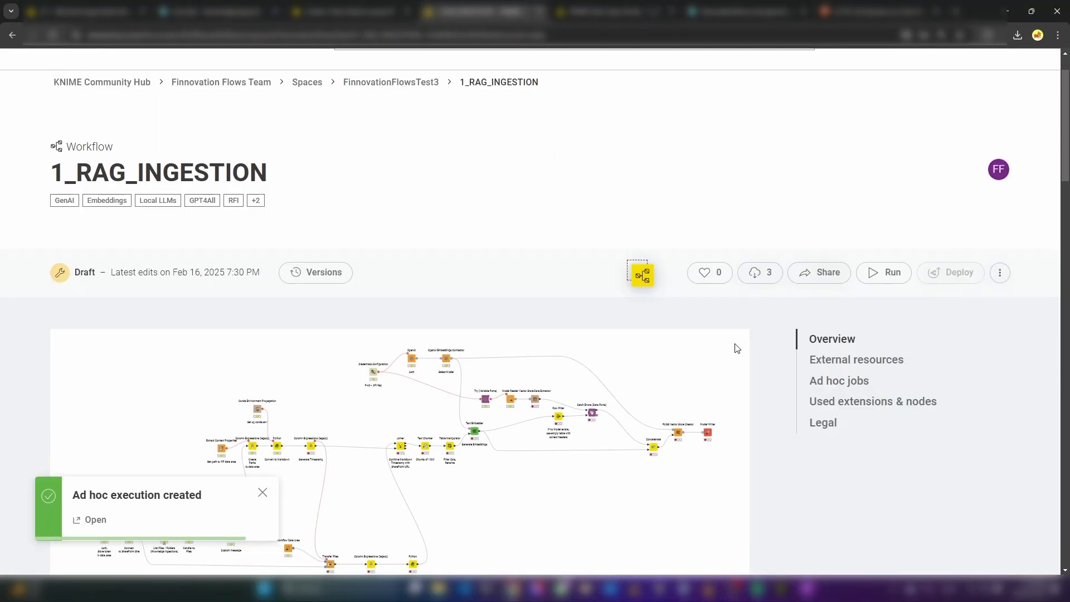
scroll(792, 418, "down", 10)
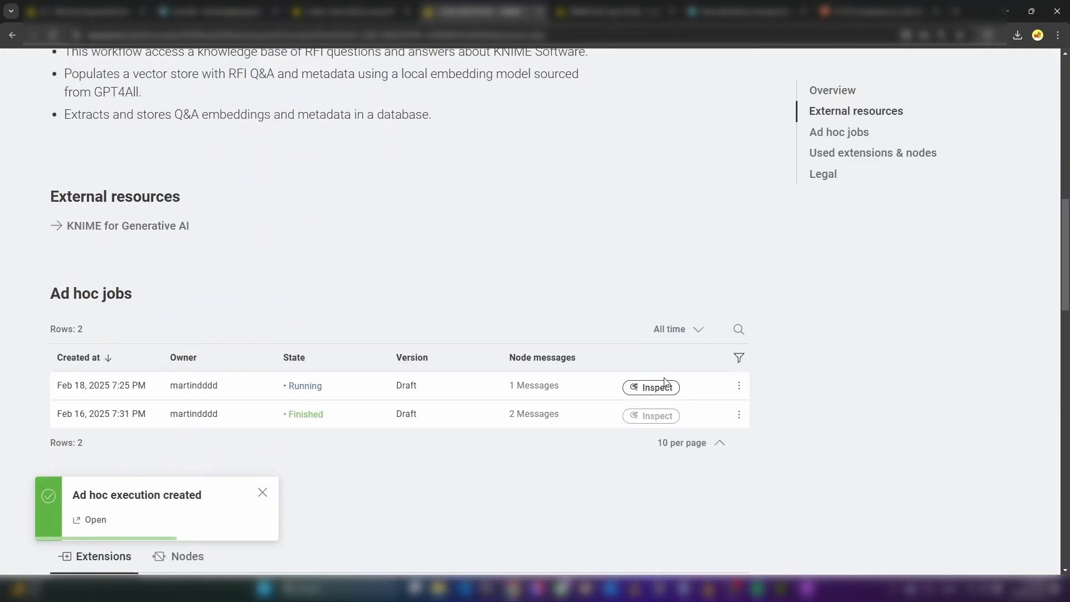
left_click(661, 395)
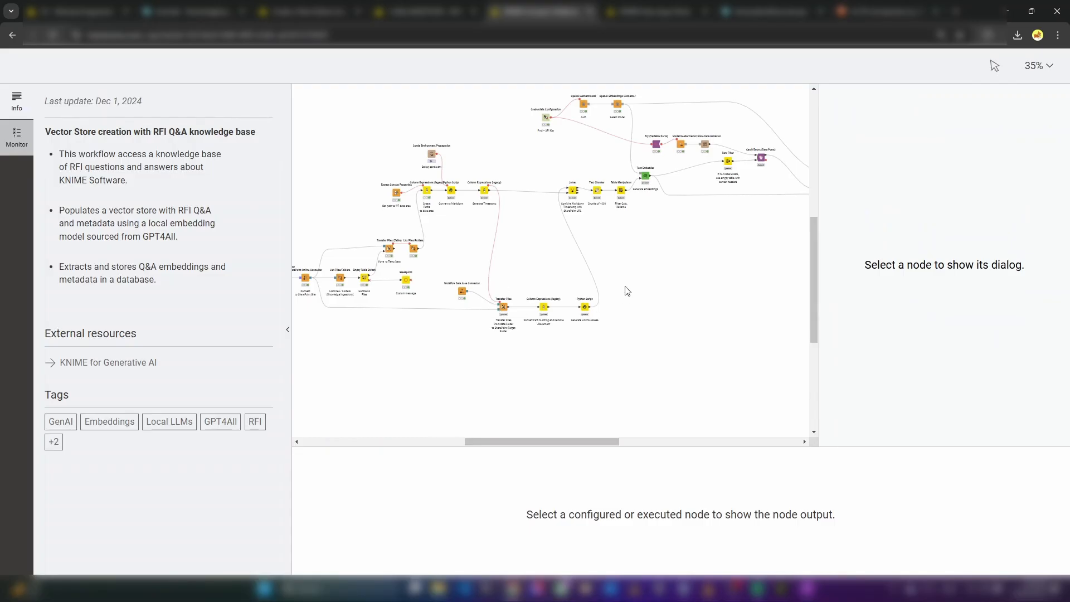
Step: Follow the ingestion job's progress across the workflow canvas with the description collapsed, and examine the Table Manipulator's output table
left_click(287, 329)
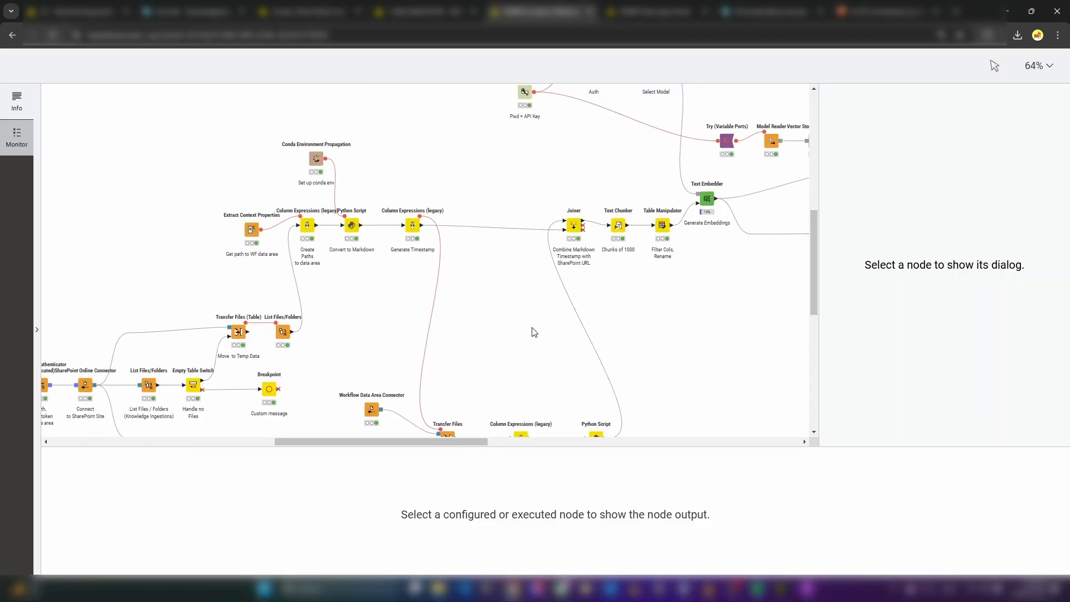
scroll(533, 332, "down", 1)
left_click_drag(478, 443, 530, 440)
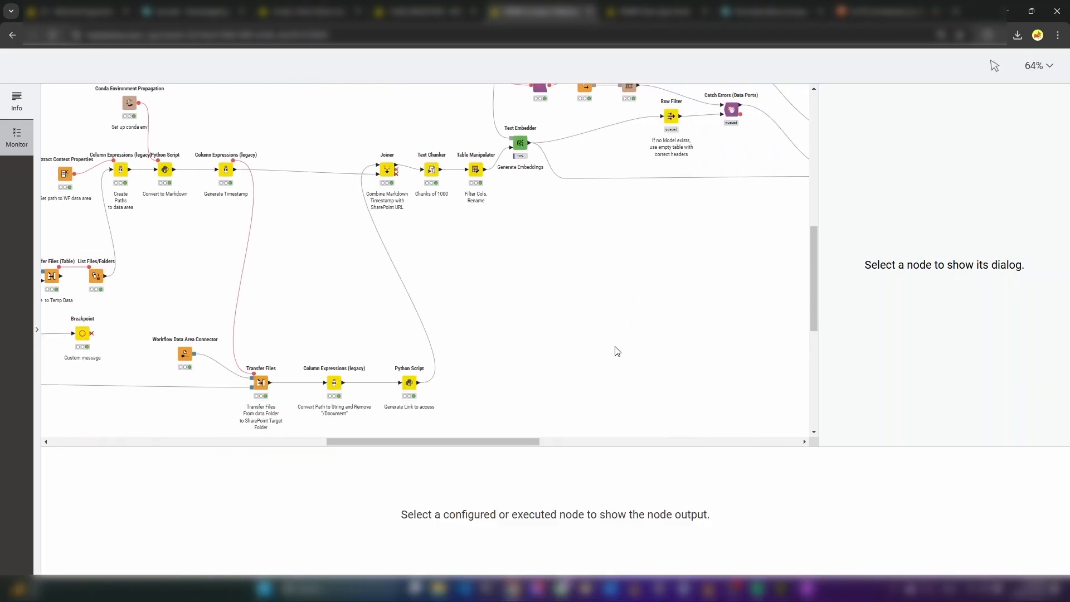
scroll(628, 342, "up", 2)
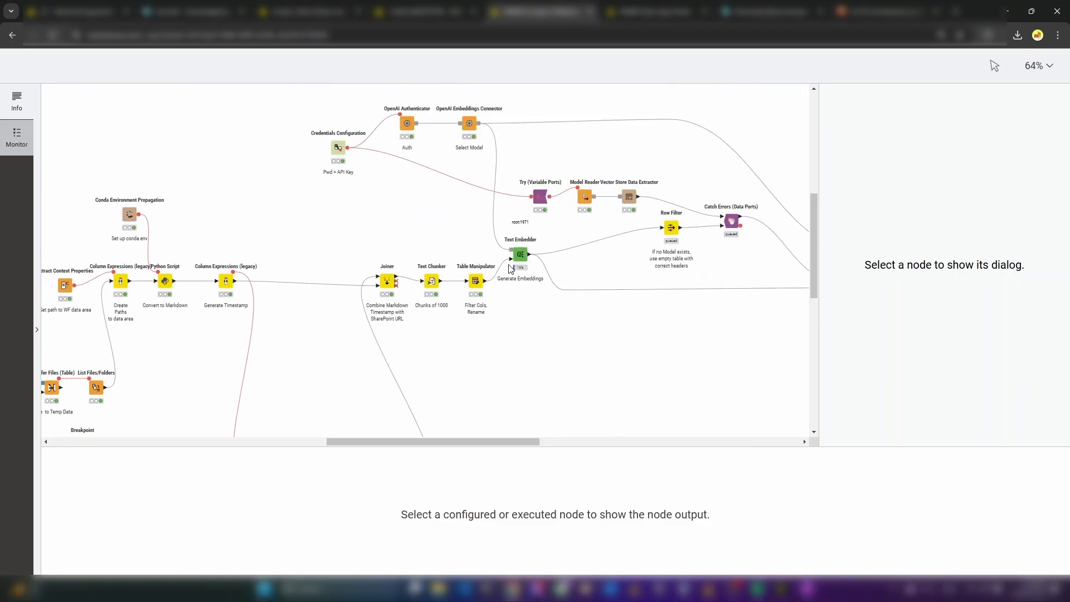
left_click_drag(494, 443, 511, 443)
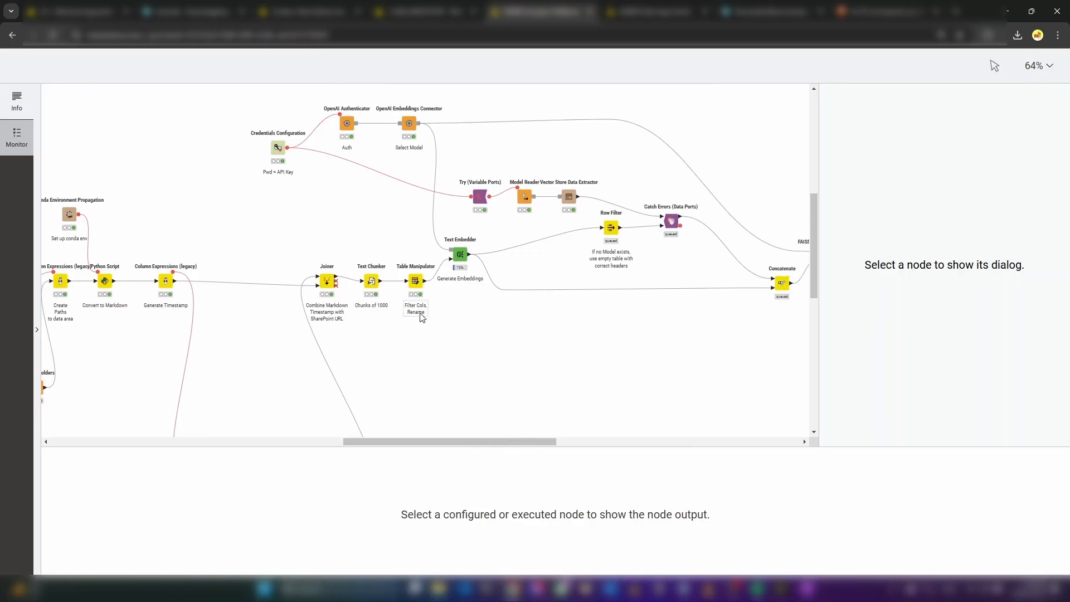
left_click(415, 282)
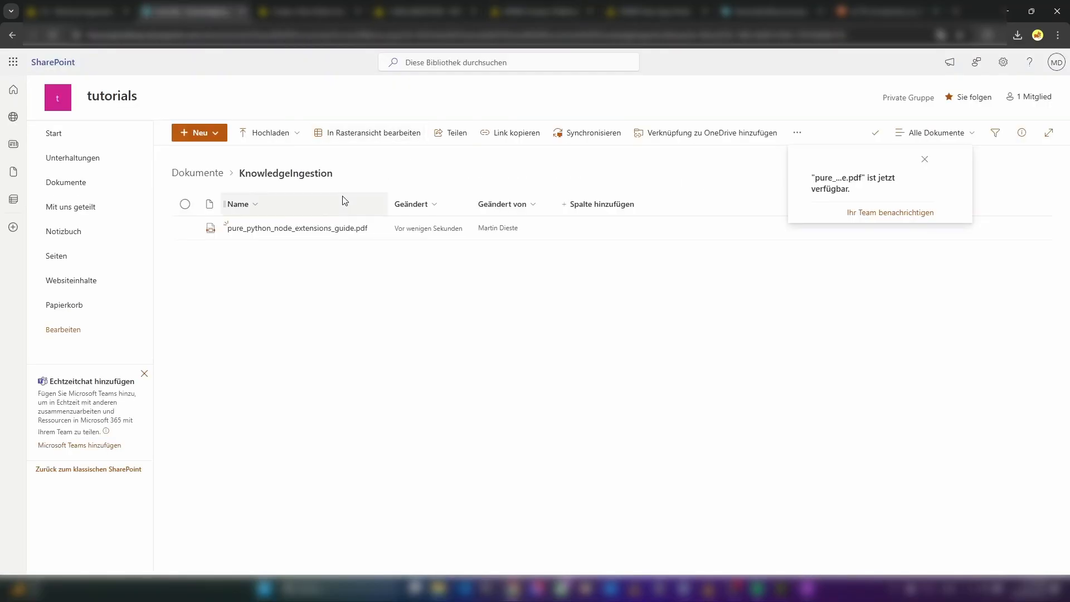
Step: Switch to SharePoint and check the contents of the Docs and KnowledgeIngestion folders
left_click(225, 175)
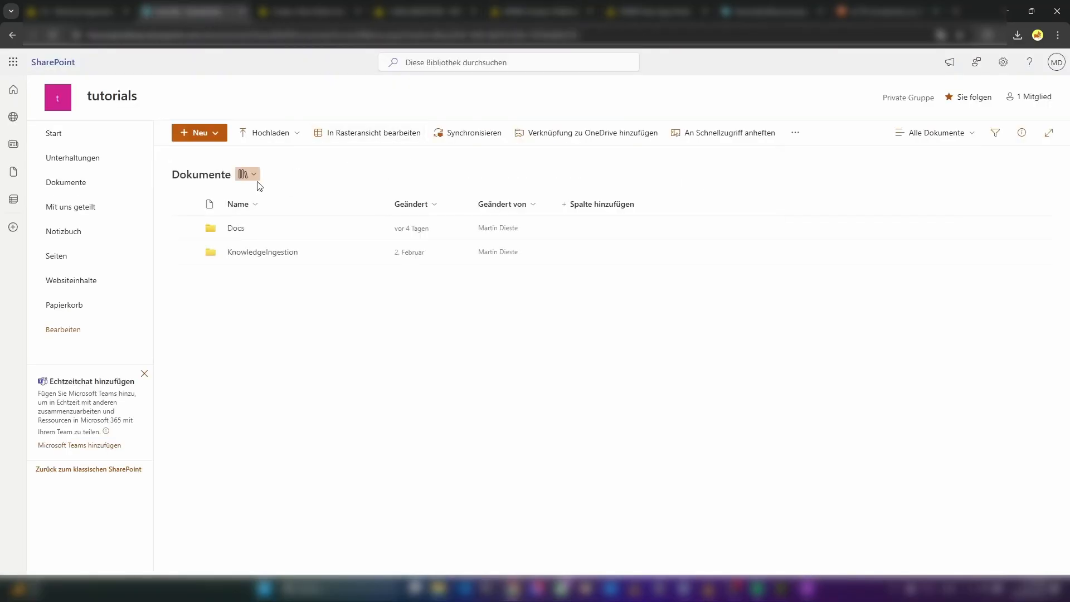
left_click(237, 229)
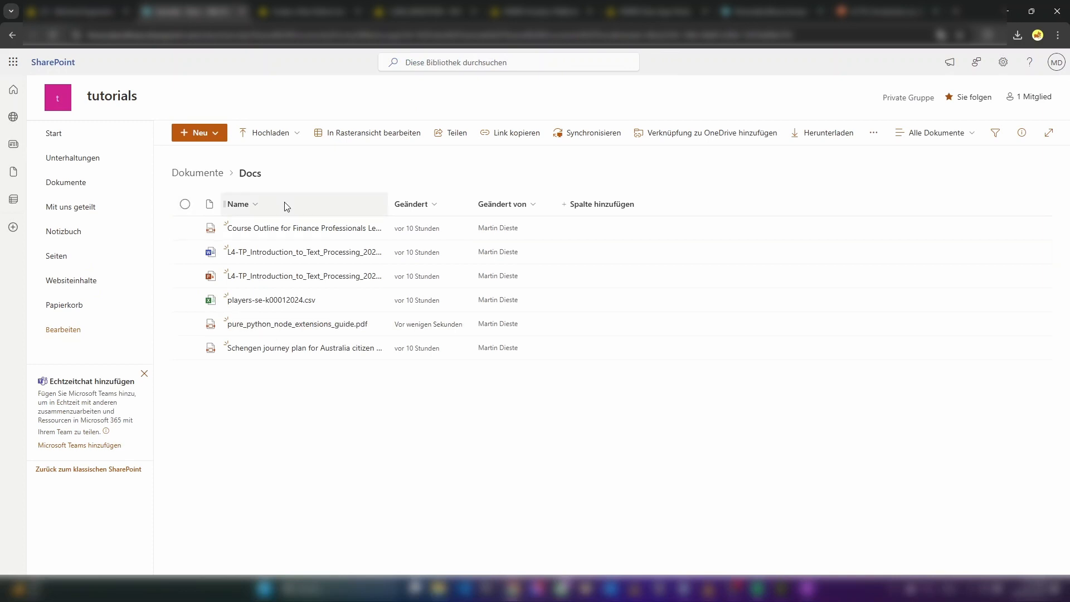
left_click(210, 176)
left_click(282, 253)
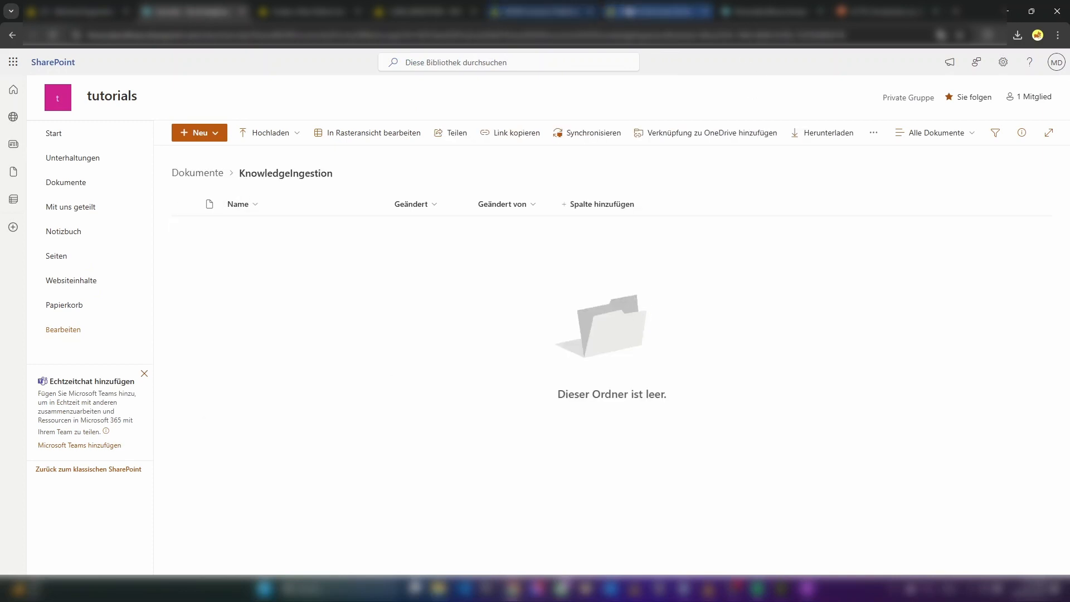
Step: Switch back to the inspected ingestion job in KNIME Hub and view the FAISS Vector Store Creator's configuration and output
left_click(542, 11)
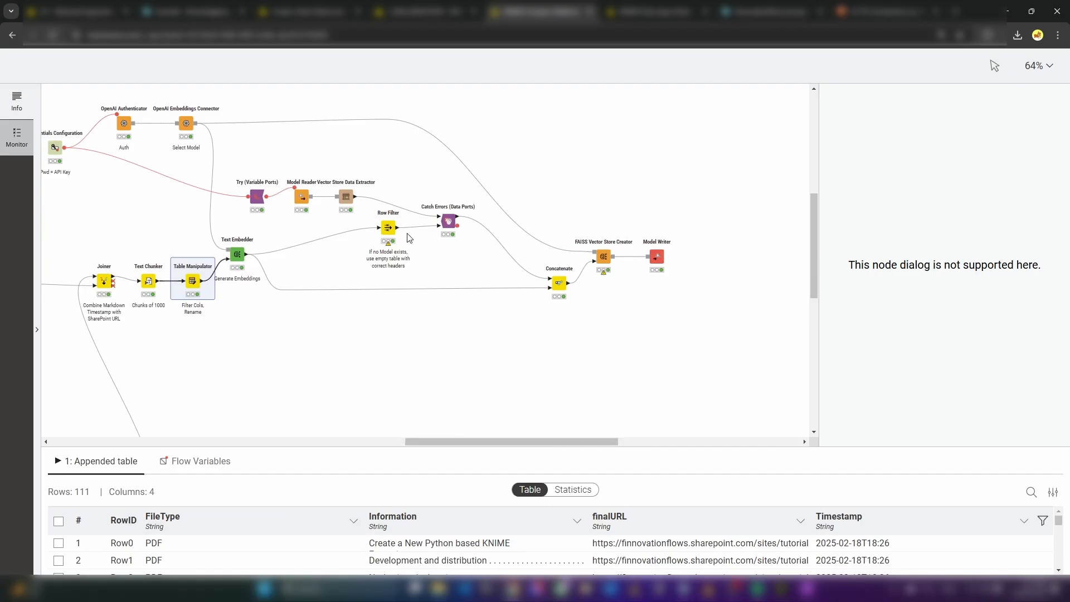
left_click(604, 258)
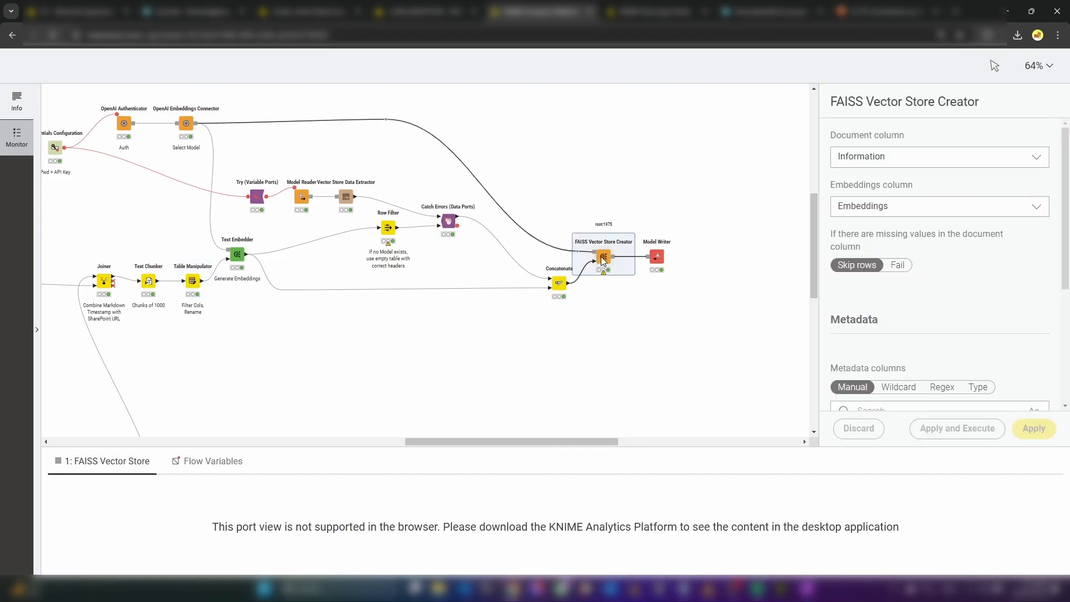
left_click(695, 198)
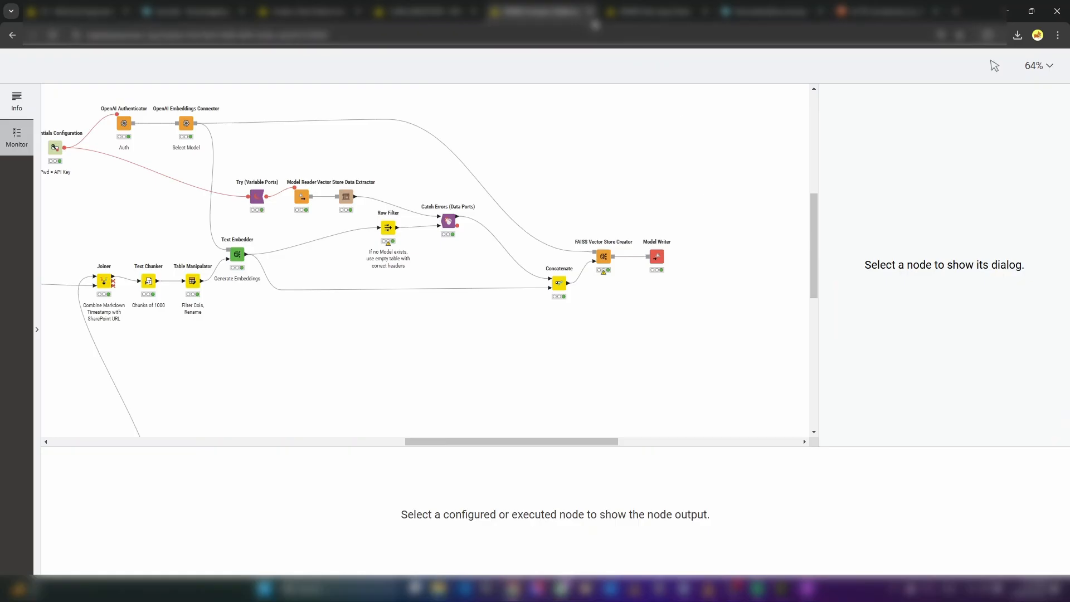
Step: Close the job inspection and run the 2_RAG_ChatApp workflow from the FinnovationFlowsTest3 space as an ad hoc execution
left_click(589, 12)
scroll(453, 258, "up", 5)
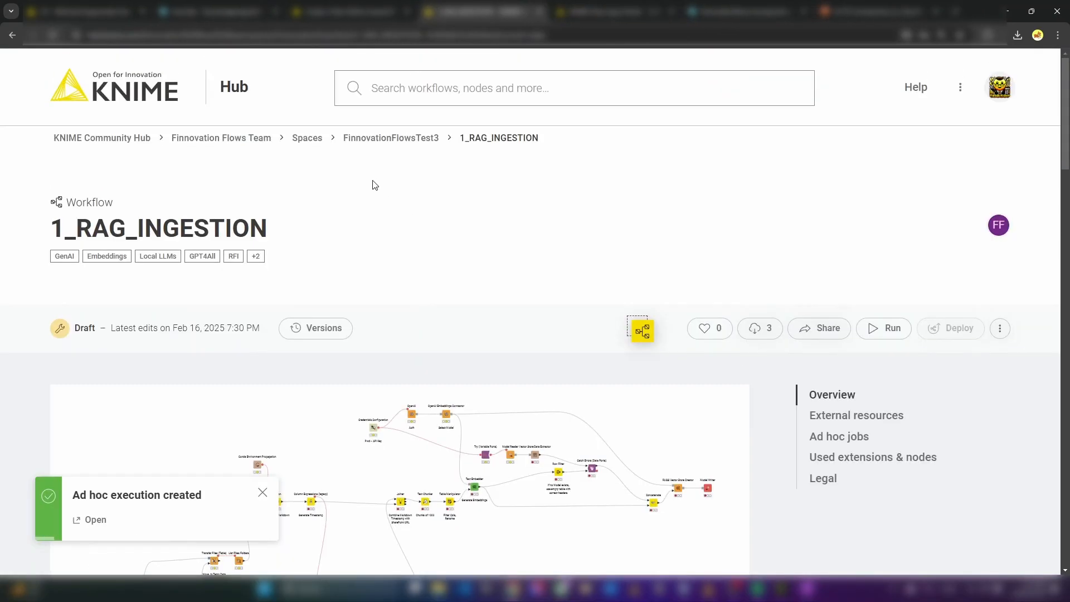
left_click(376, 138)
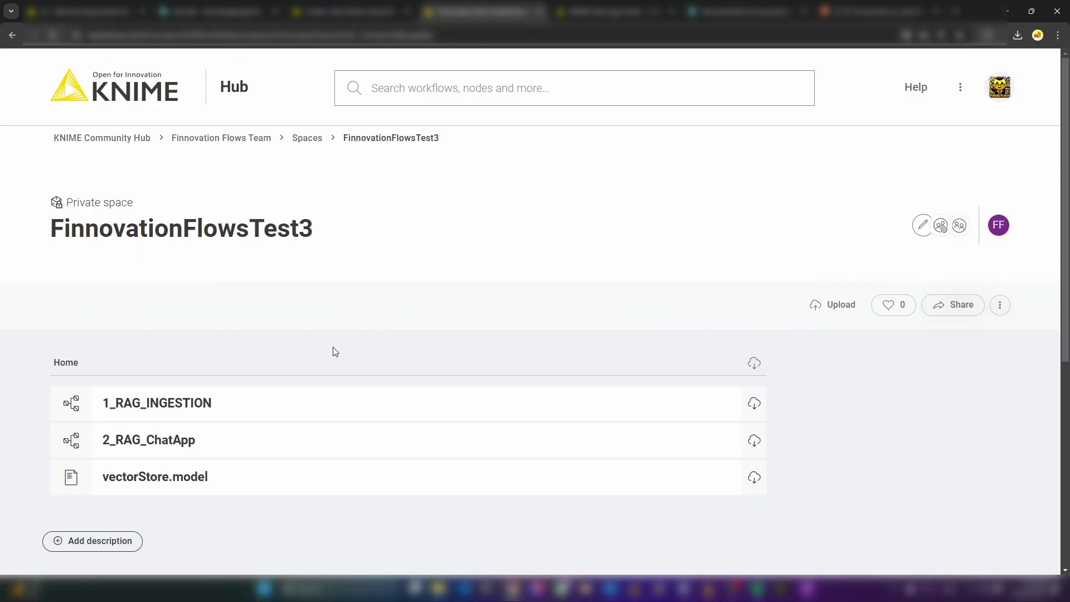
left_click(220, 441)
left_click(890, 304)
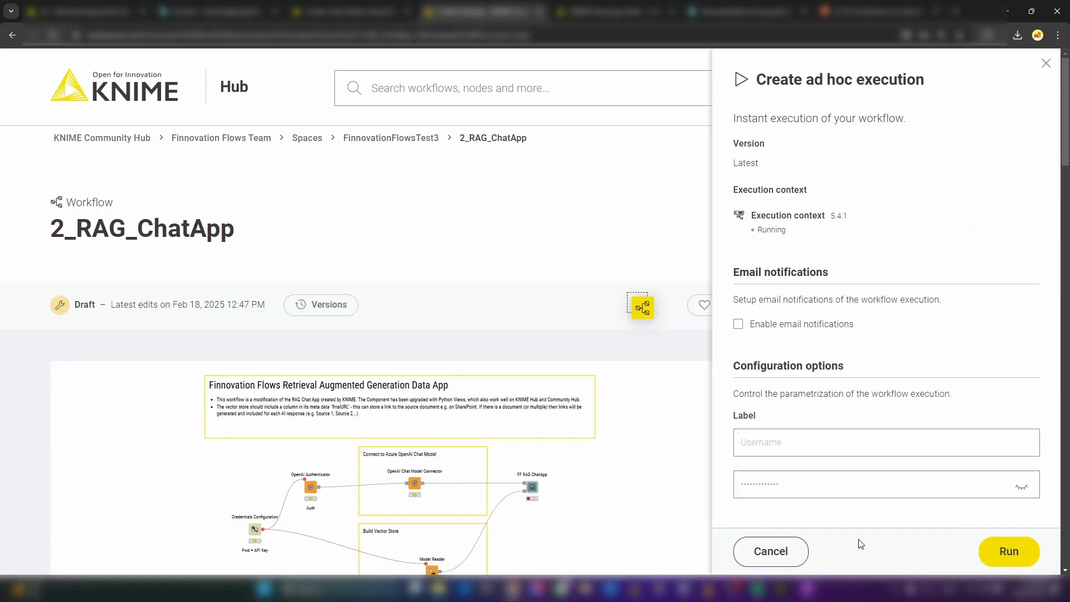
left_click(1007, 552)
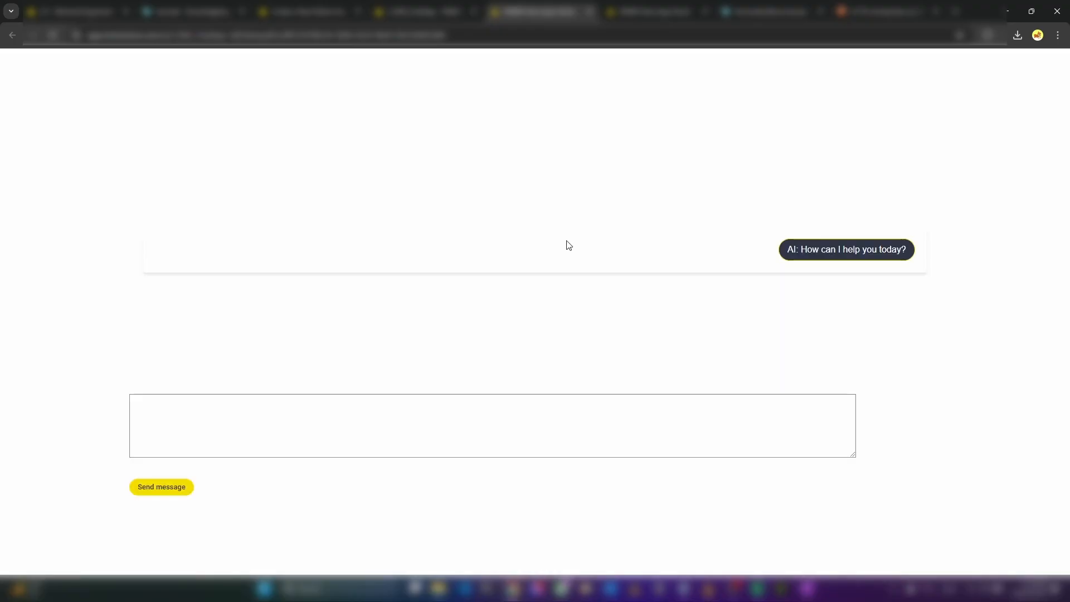
Step: Send the chat app the message "How can I bundle my python based knime extension?"
left_click(520, 428)
type("How can I bundle my python based knime extension?")
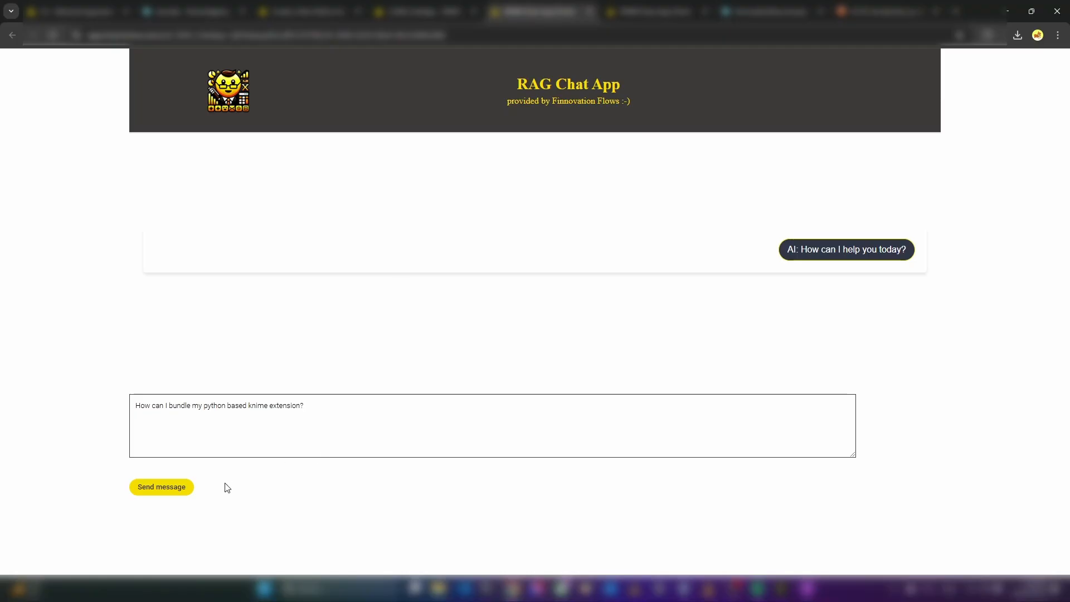
left_click(179, 489)
Step: Inspect the running 2_RAG_ChatApp job and examine the Vector Store Retriever's result table inside the FF RAG ChatApp component
scroll(682, 391, "down", 12)
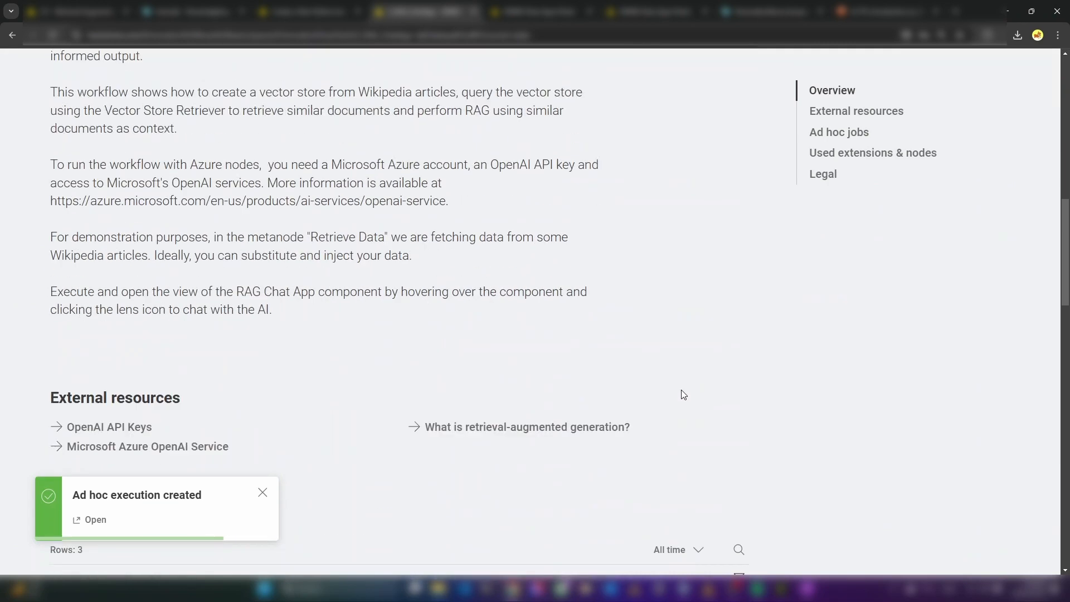
scroll(684, 394, "down", 3)
left_click(641, 418)
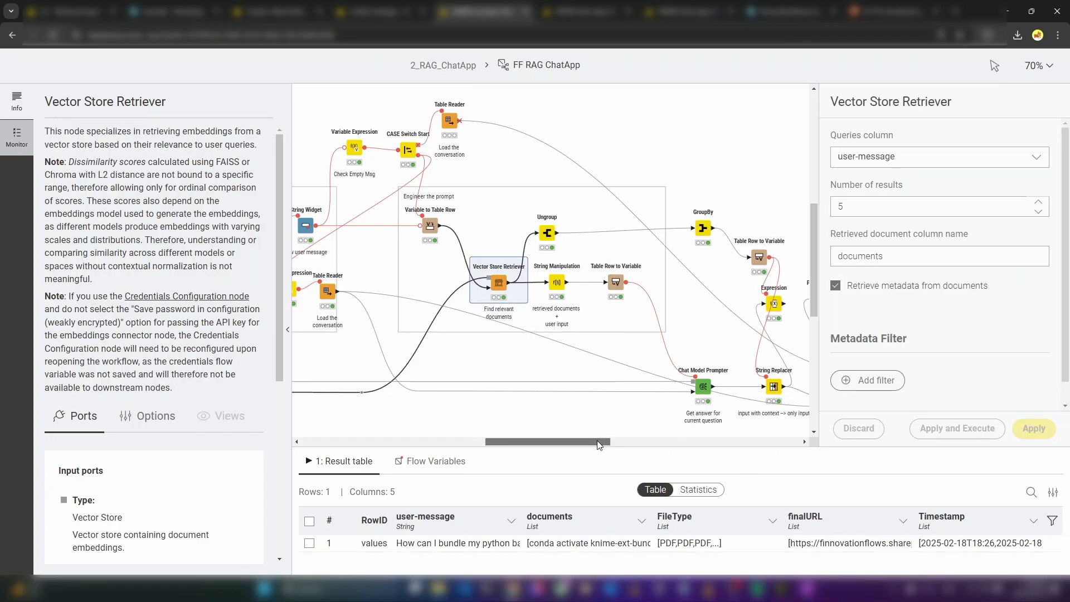
left_click_drag(600, 445, 676, 445)
left_click(641, 371)
Step: Return to the running RAG Chat App and read the AI's answer about bundling the Python-based KNIME extension
left_click(394, 17)
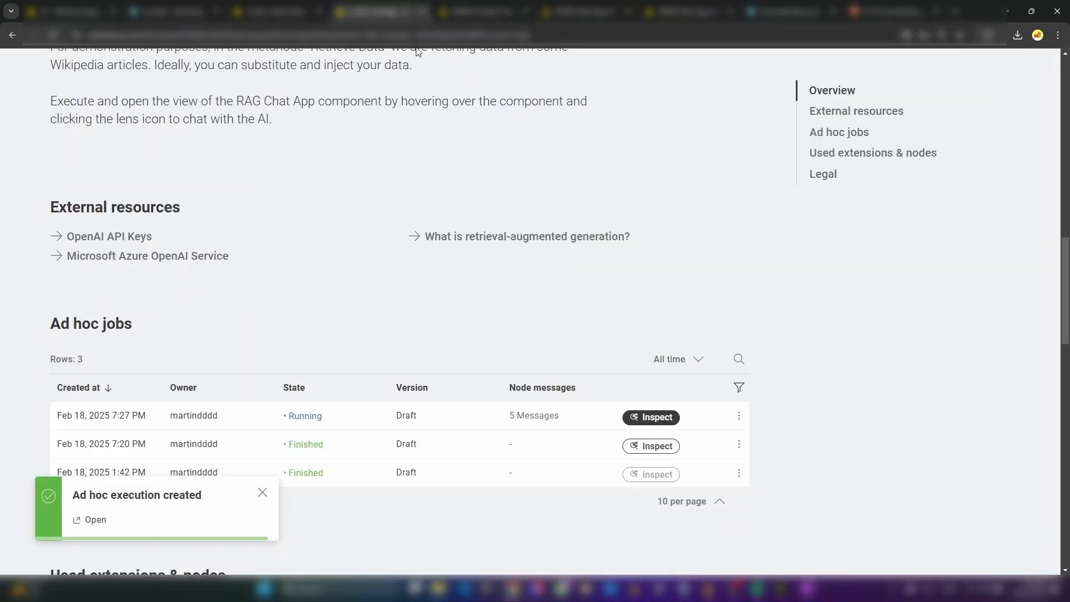
left_click(585, 11)
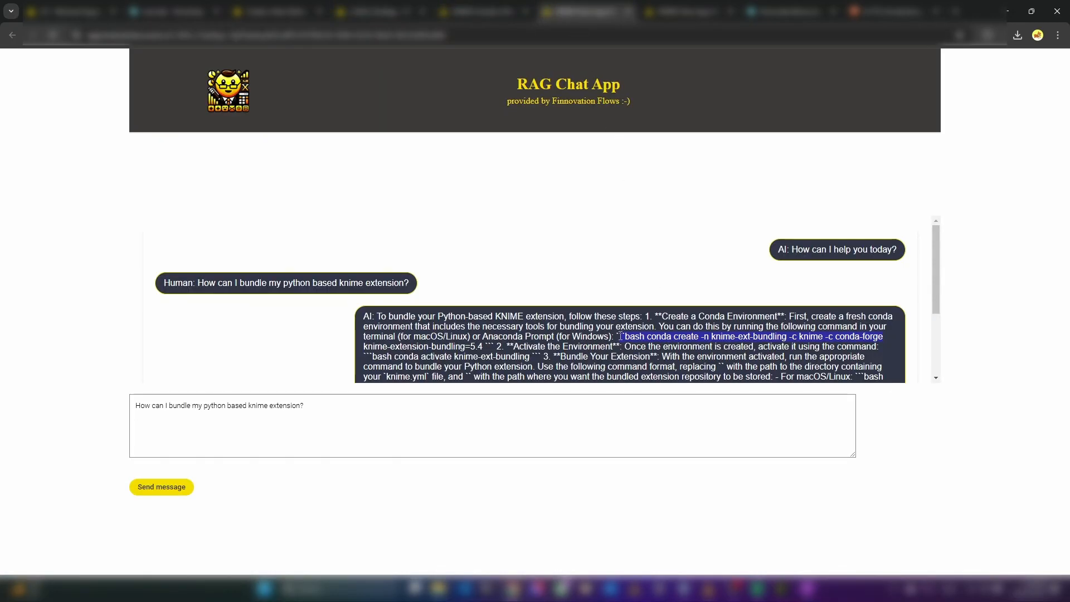
scroll(937, 299, "down", 1)
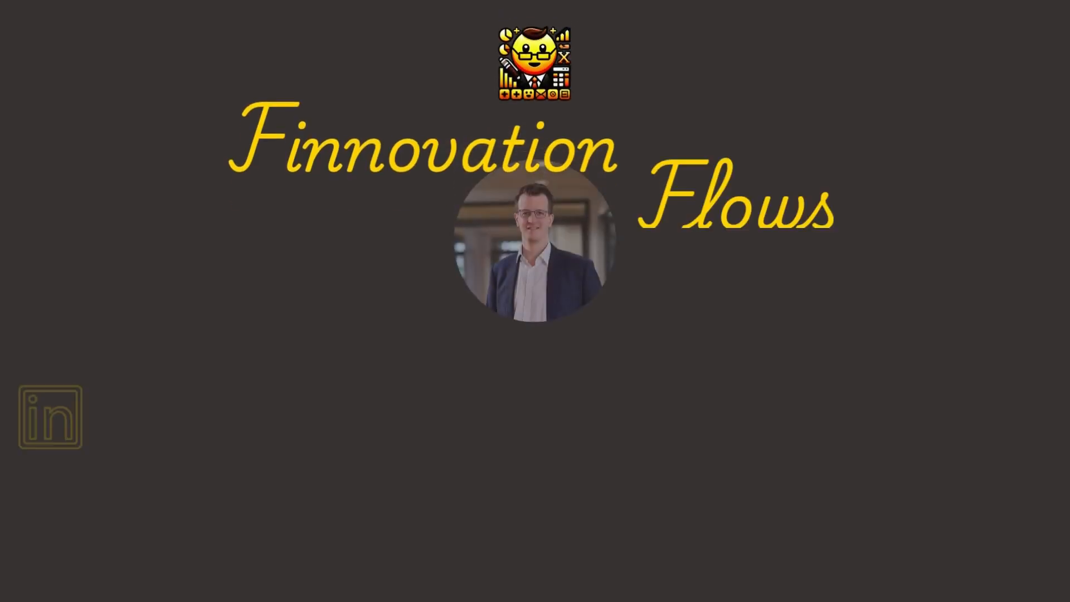